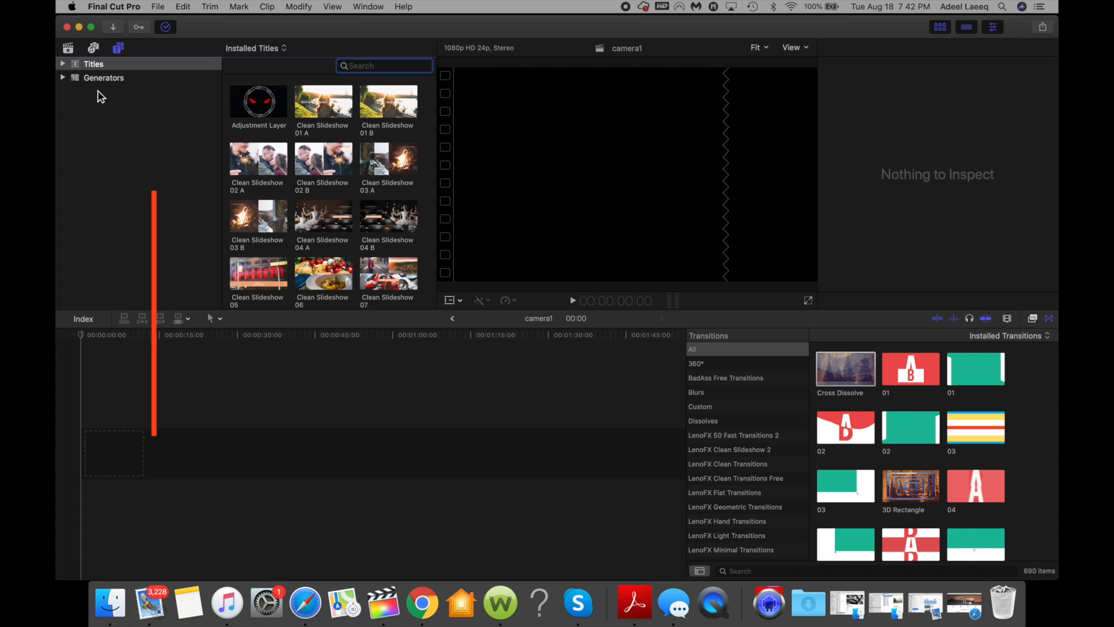
- Switch the browser from titles to the libraries and select the test2 event in the test1 library
click(70, 49)
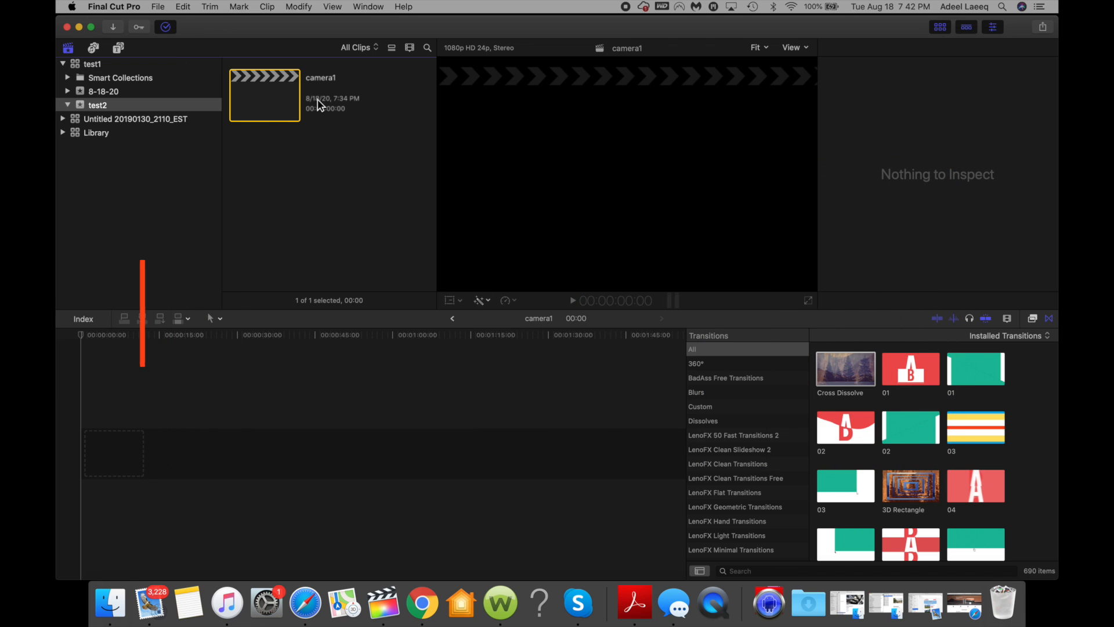
click(91, 96)
click(103, 109)
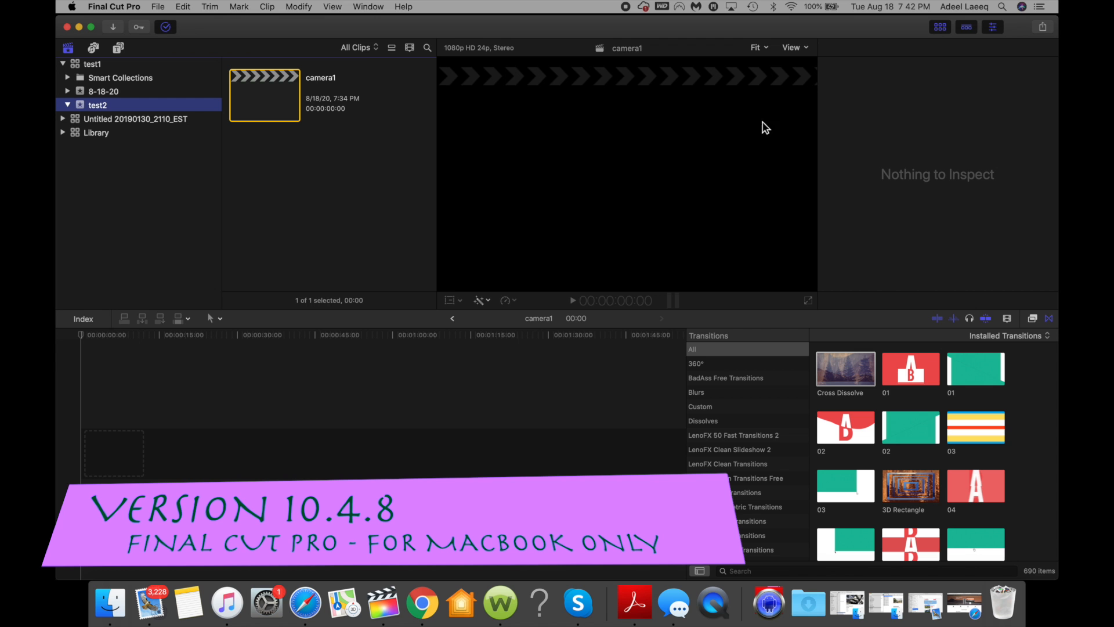
click(193, 417)
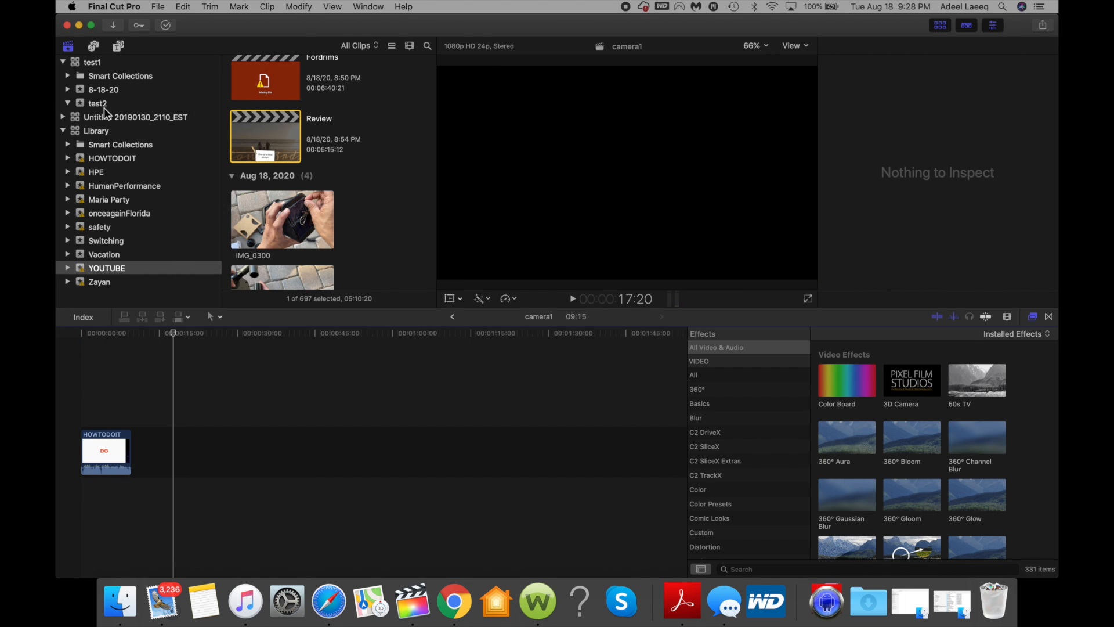
click(160, 8)
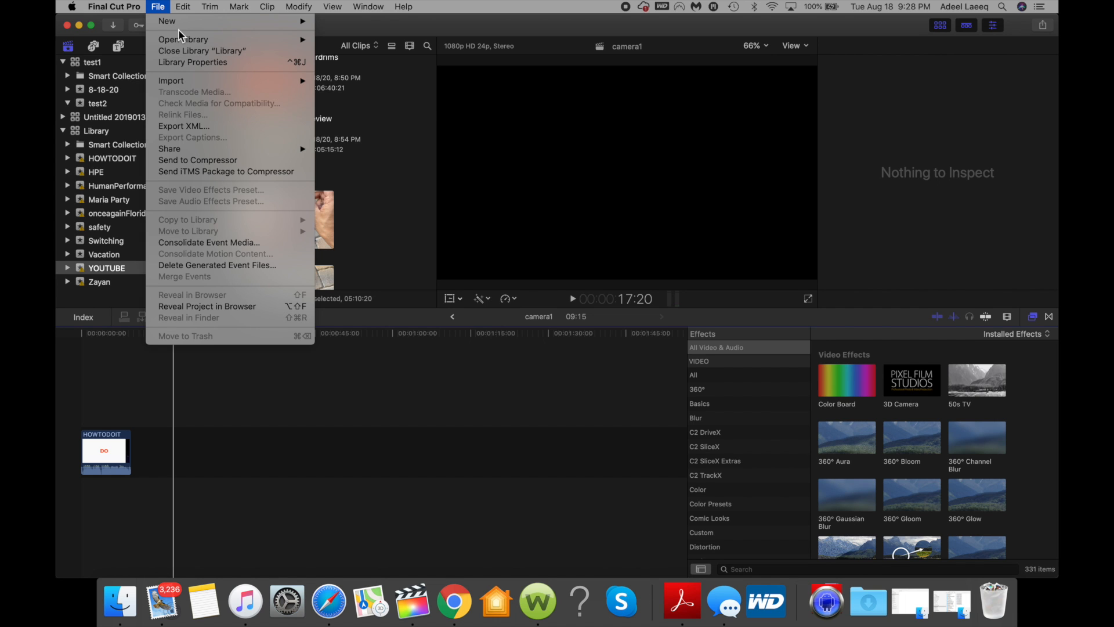
mouse_move(290, 22)
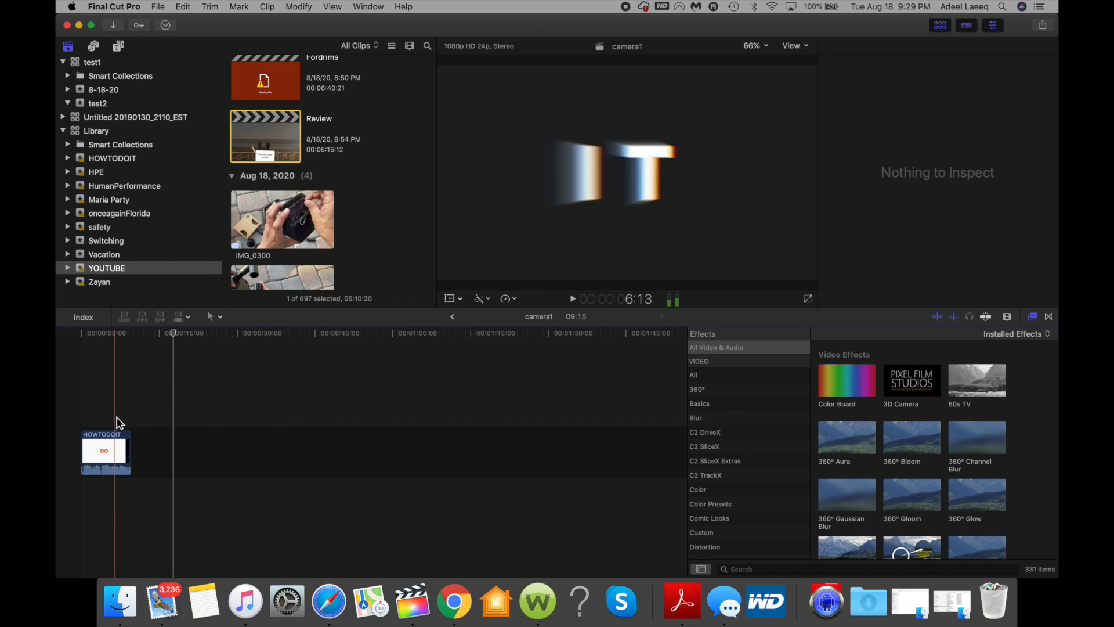
- Play the HOWTODOIT clip from its start to hear its current audio level
click(84, 417)
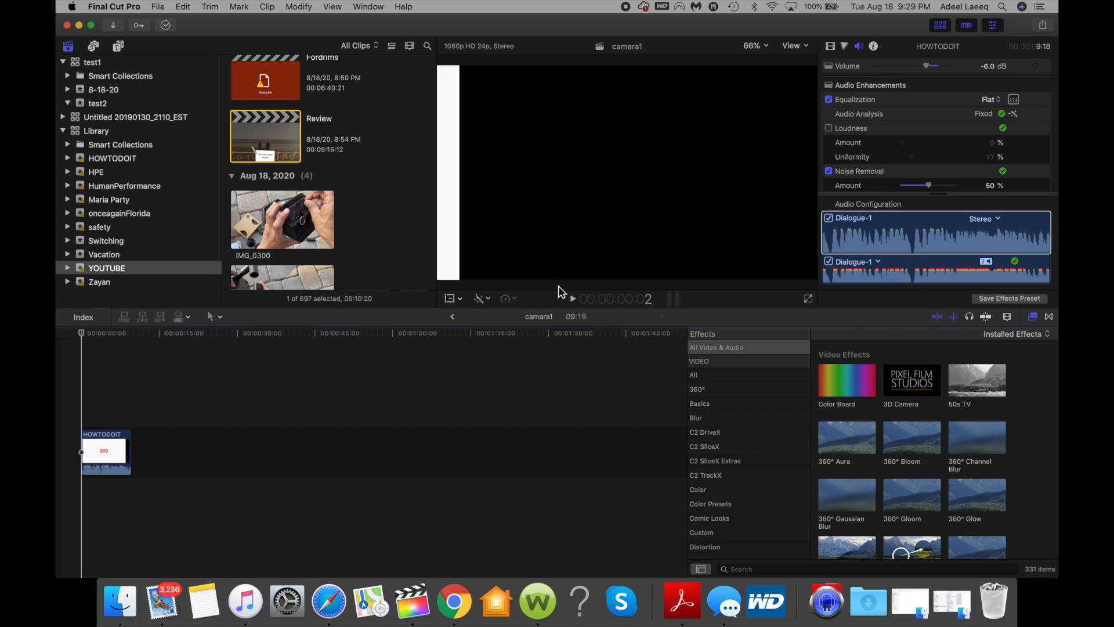
click(573, 300)
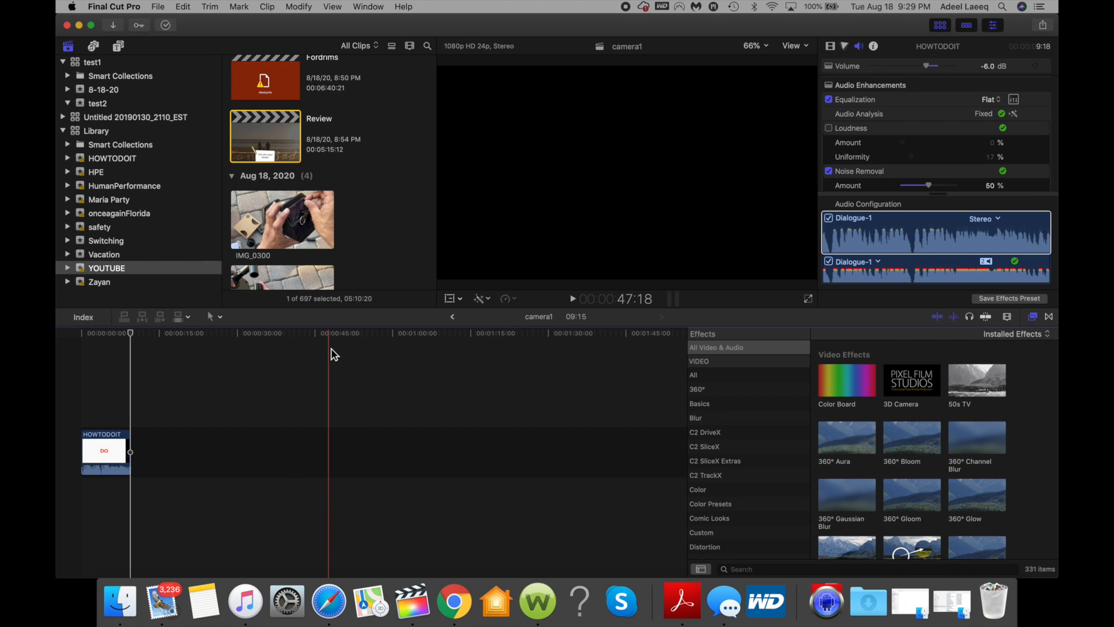
- Lower the HOWTODOIT clip's volume to -∞ dB in the timeline and play it from the start to check the sound
mouse_move(101, 471)
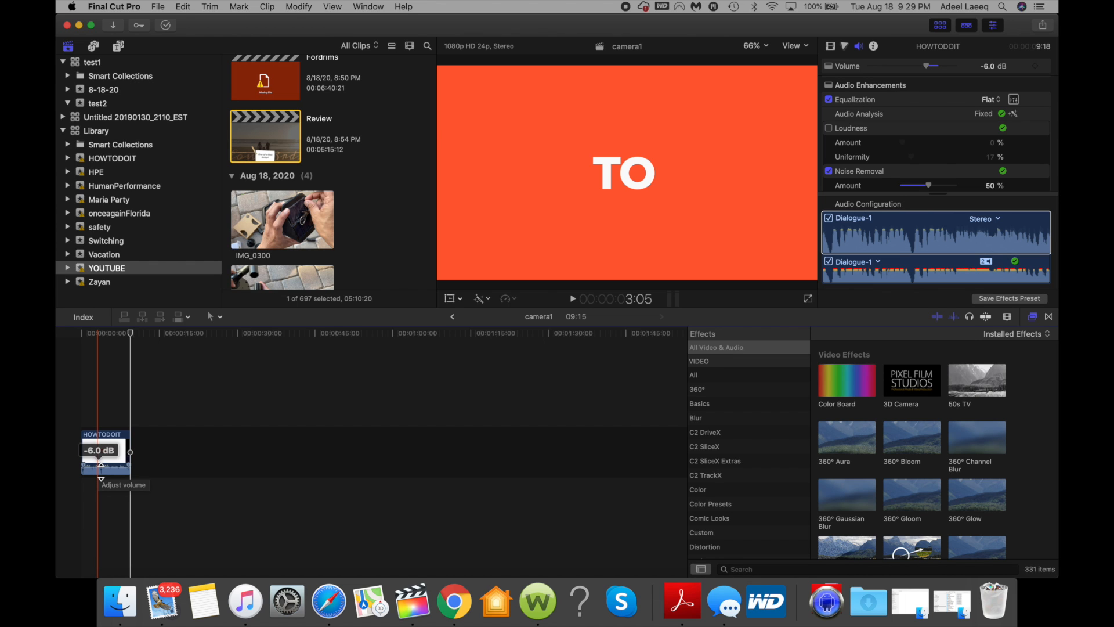
drag(101, 471, 101, 480)
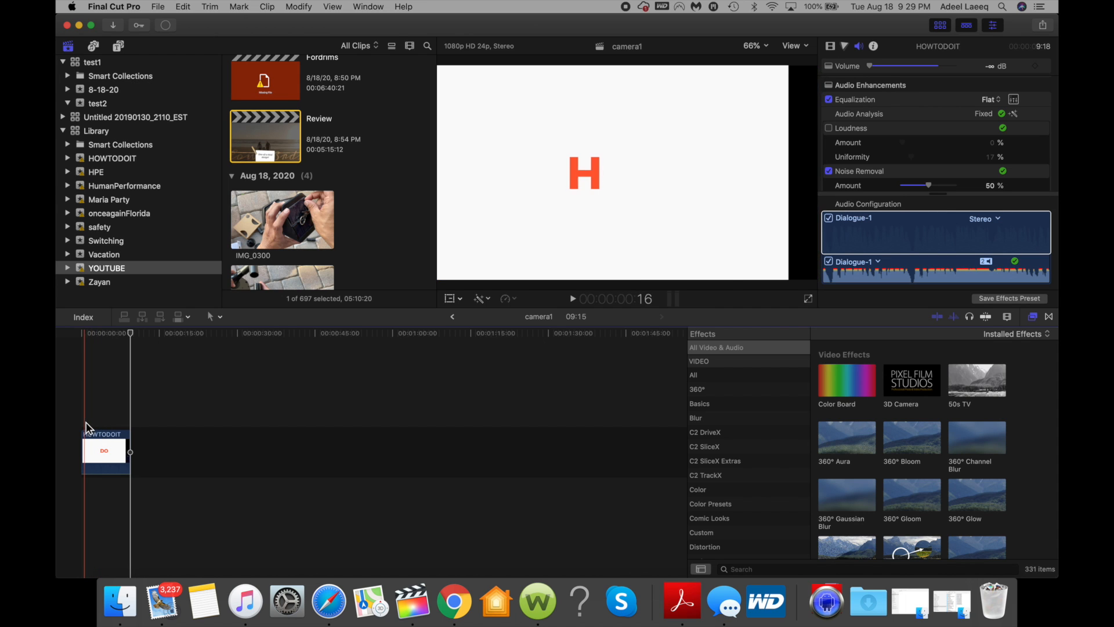
click(86, 420)
click(573, 299)
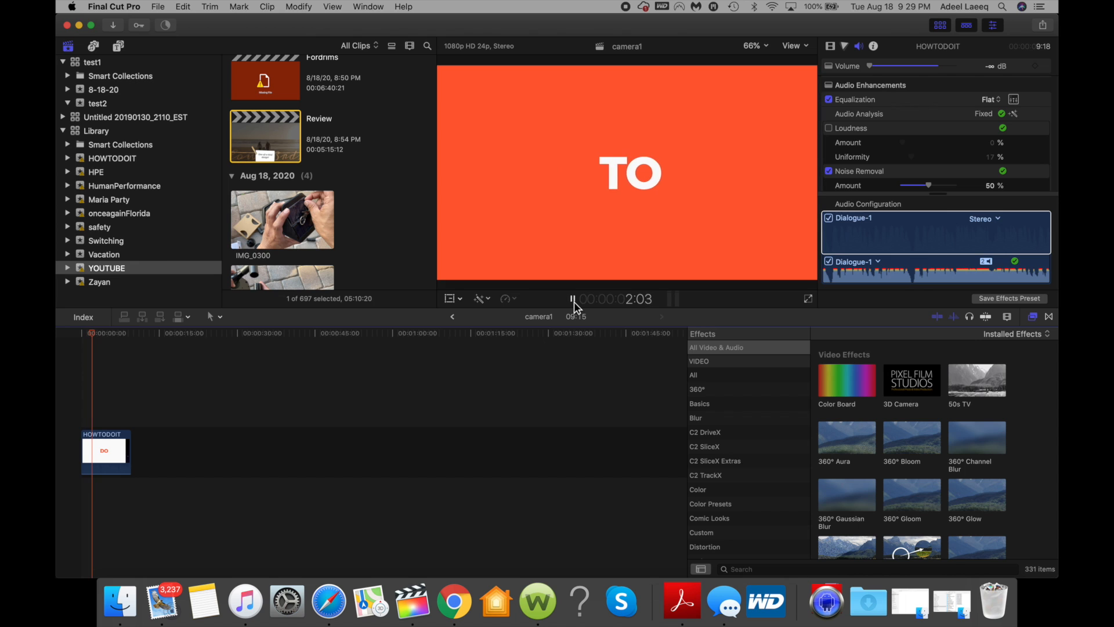
click(93, 496)
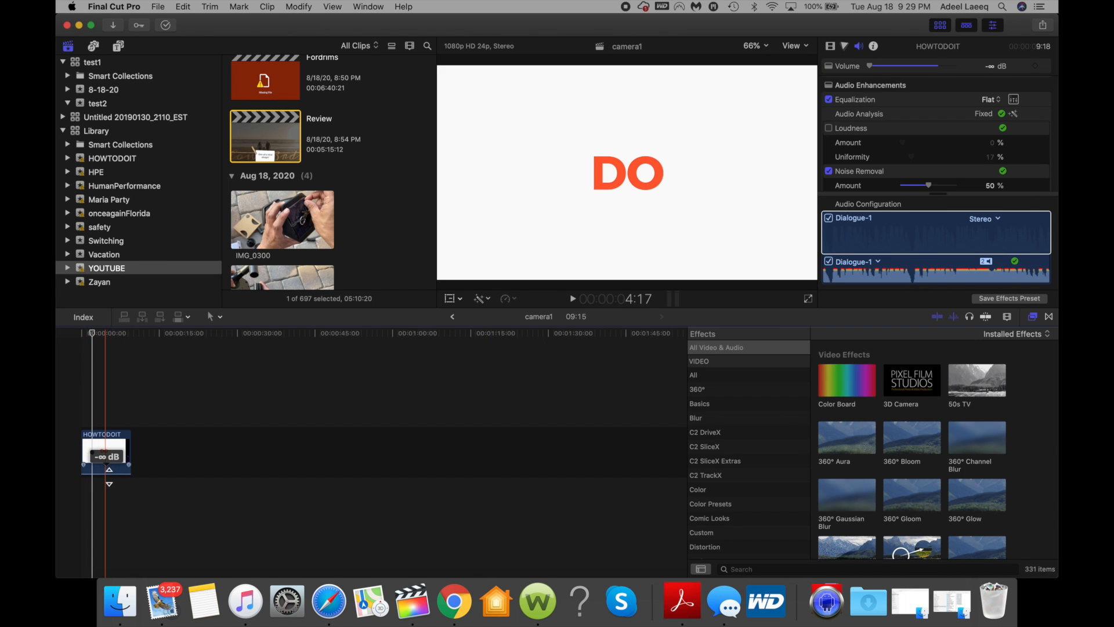
- Raise the HOWTODOIT clip's volume to -26 dB and toggle its Dialogue-1 audio component off and back on
drag(109, 474, 109, 473)
click(872, 234)
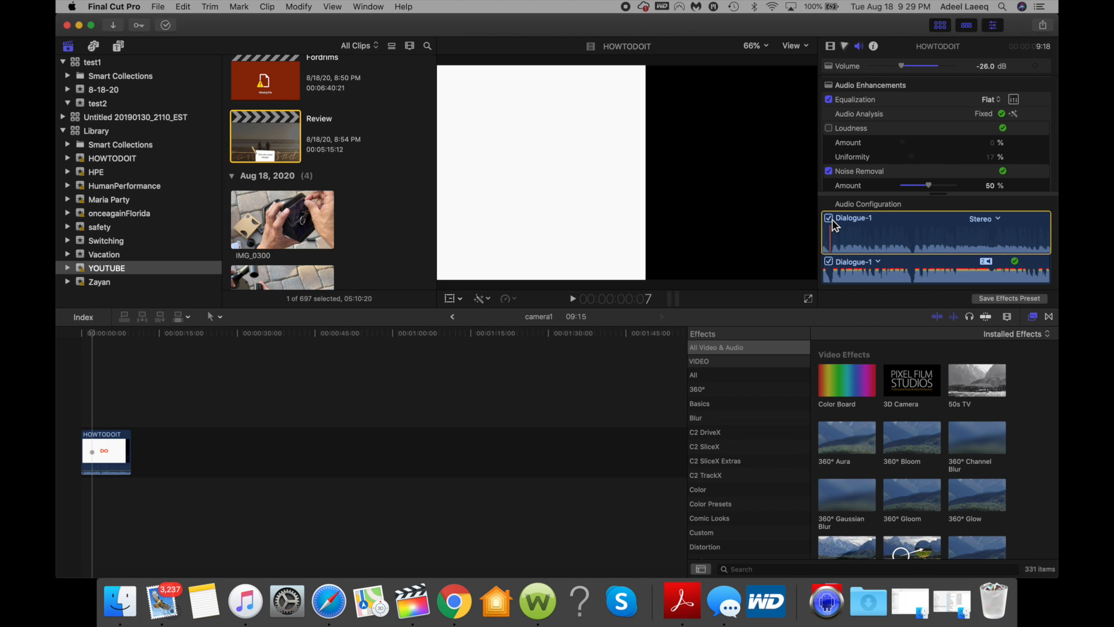
click(830, 219)
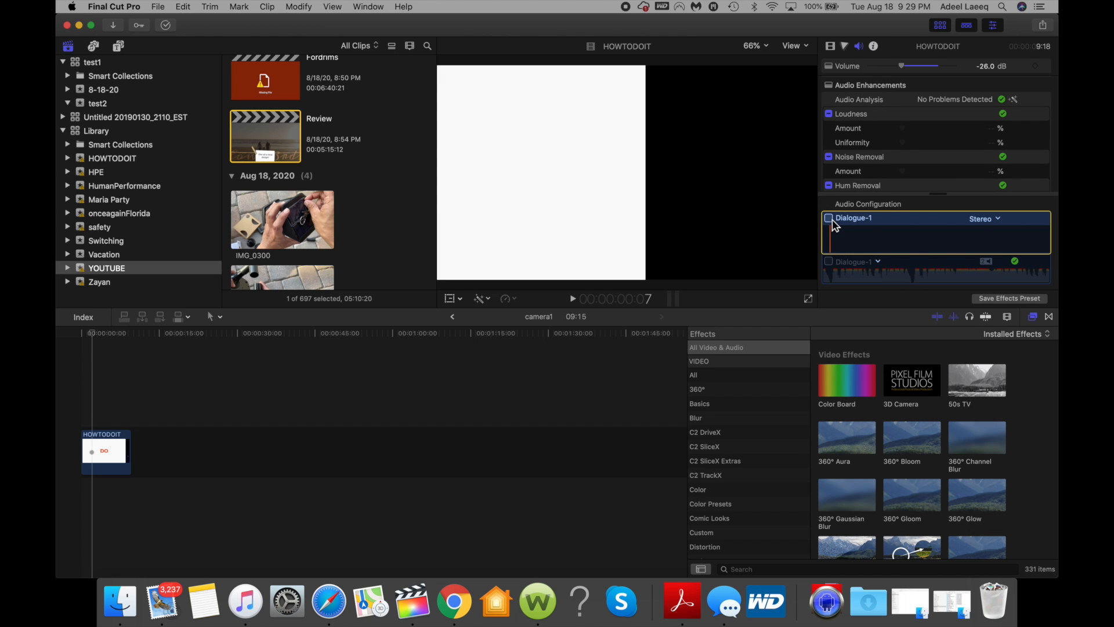
click(830, 219)
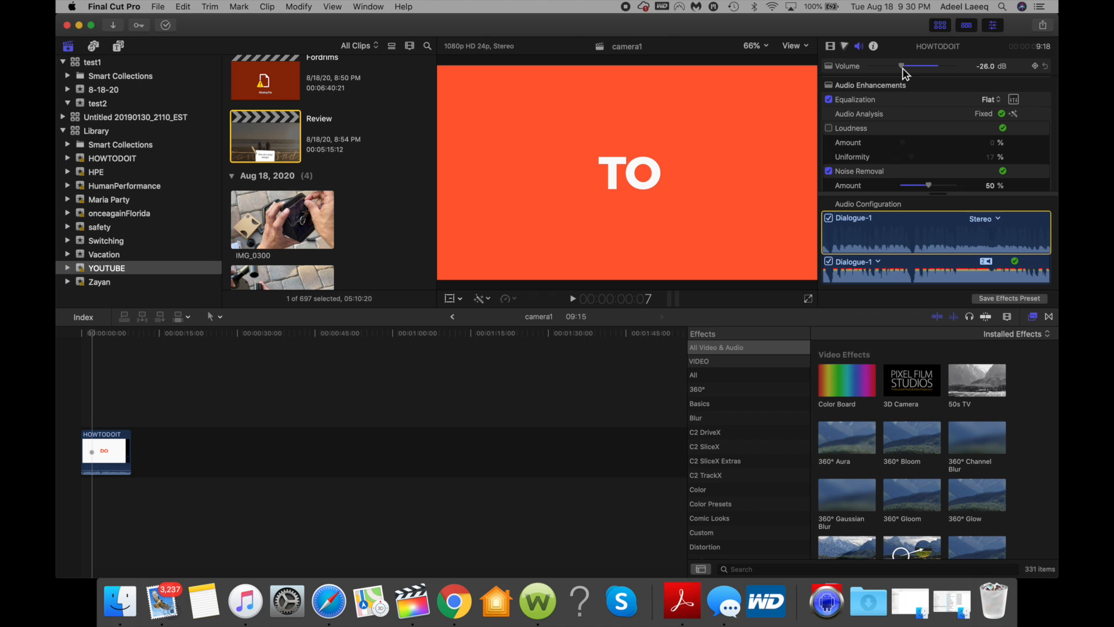
- Lower the HOWTODOIT clip's volume to -∞ dB and set its Equalization preset to Voice Enhance
drag(903, 67, 855, 69)
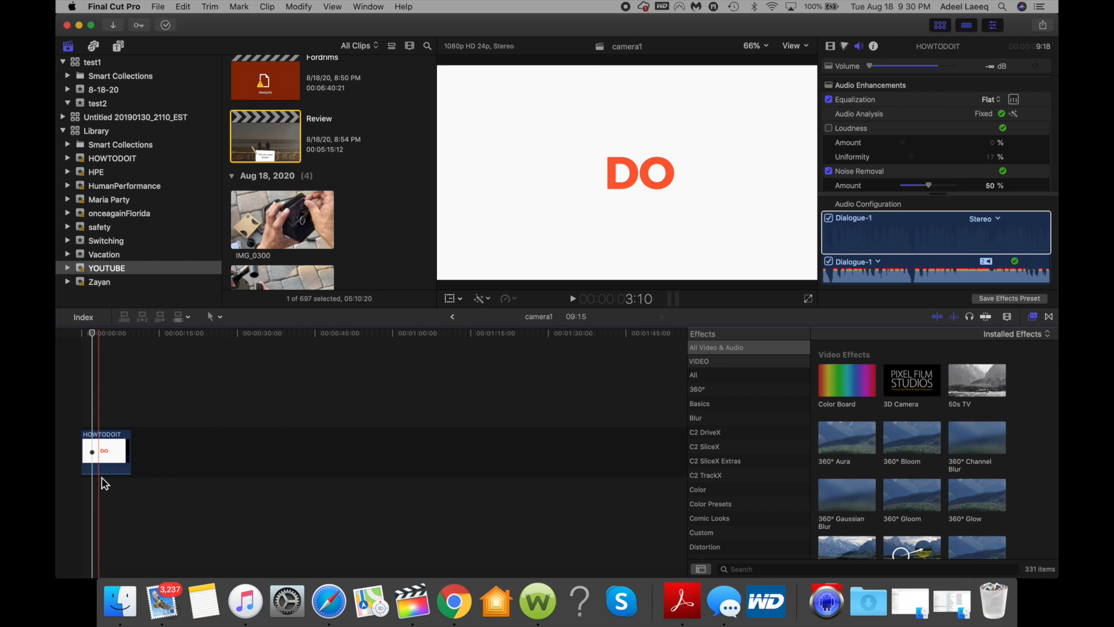
mouse_move(104, 477)
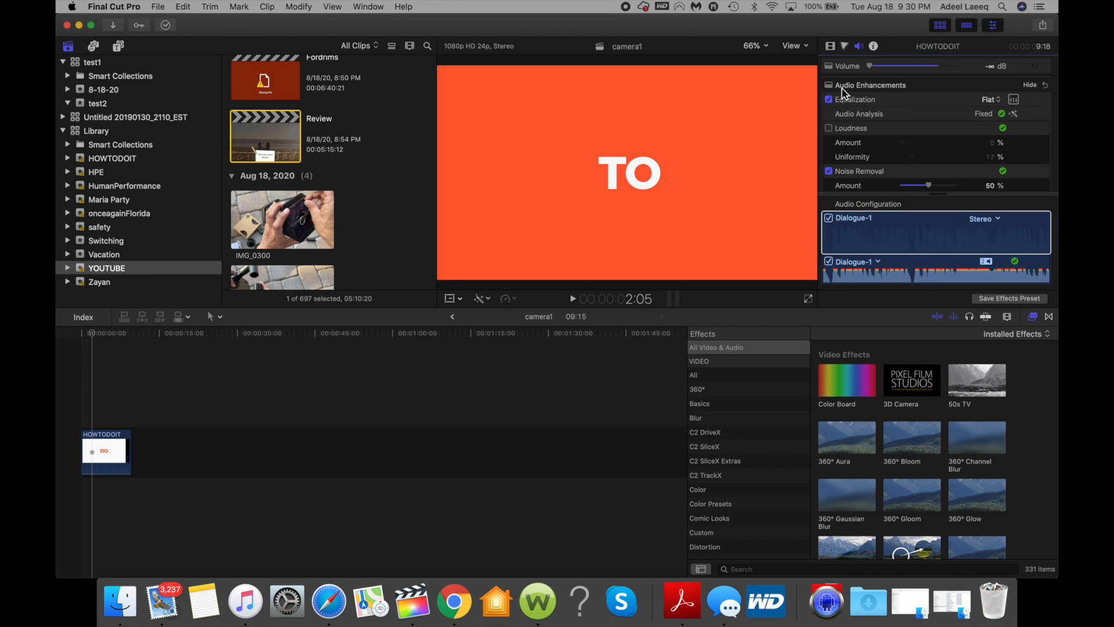
click(998, 100)
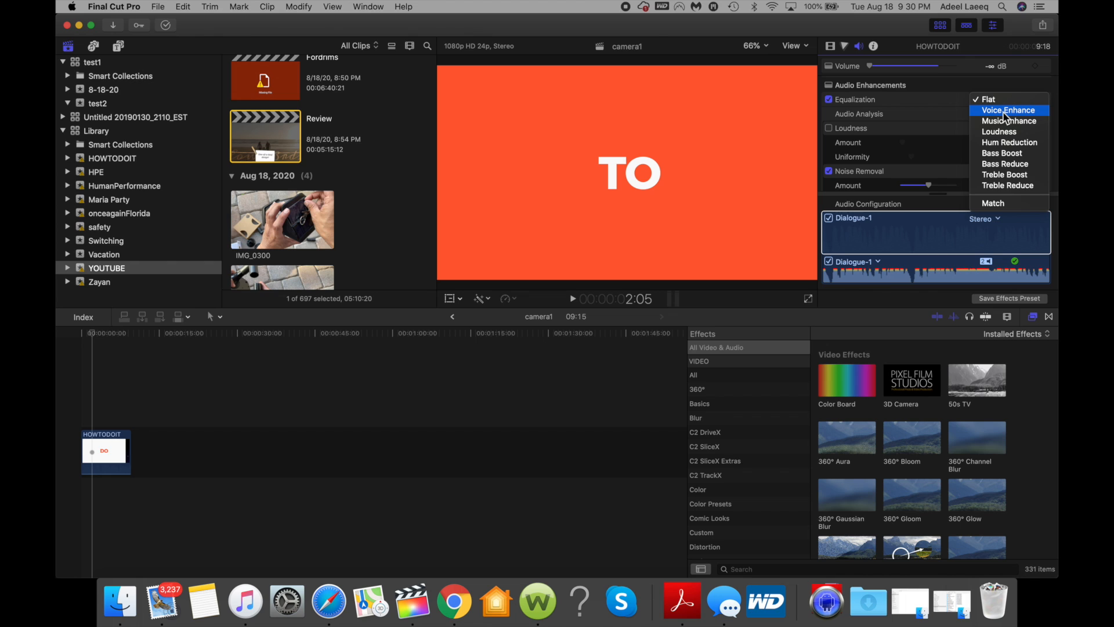
click(1005, 111)
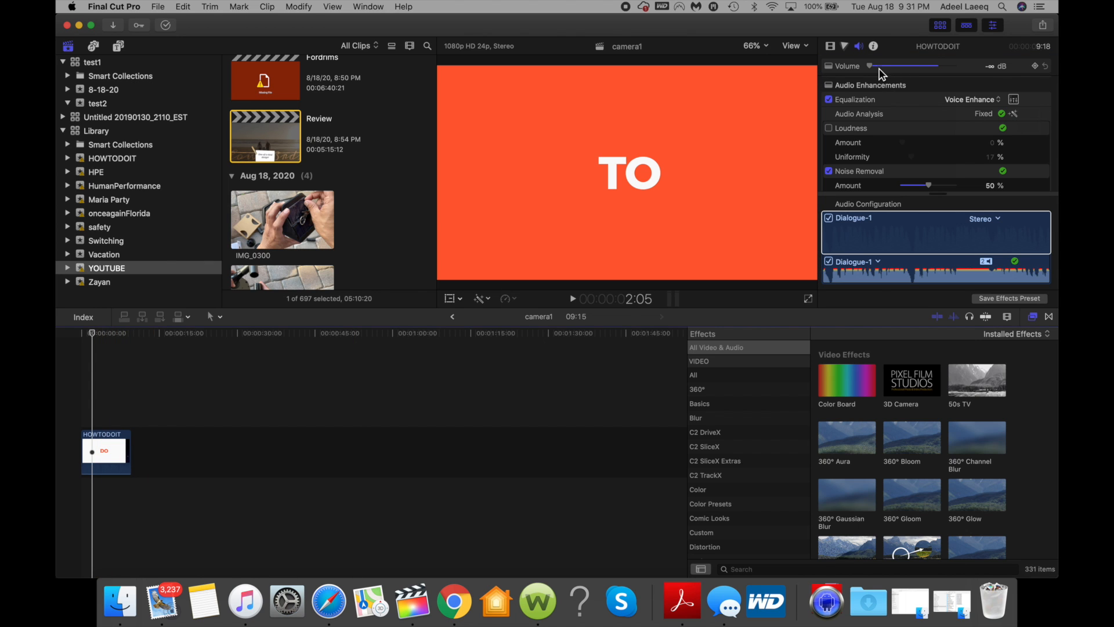
- Raise the HOWTODOIT clip's volume to -31.9 dB and toggle the Loudness enhancement on and back off
drag(880, 68, 896, 66)
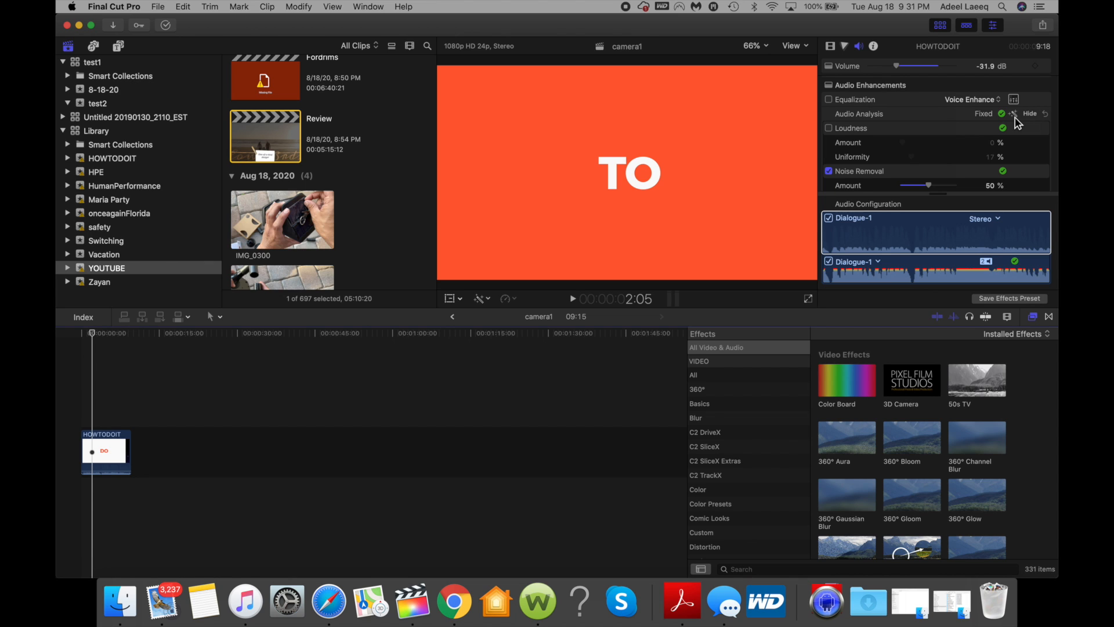
click(829, 128)
click(829, 129)
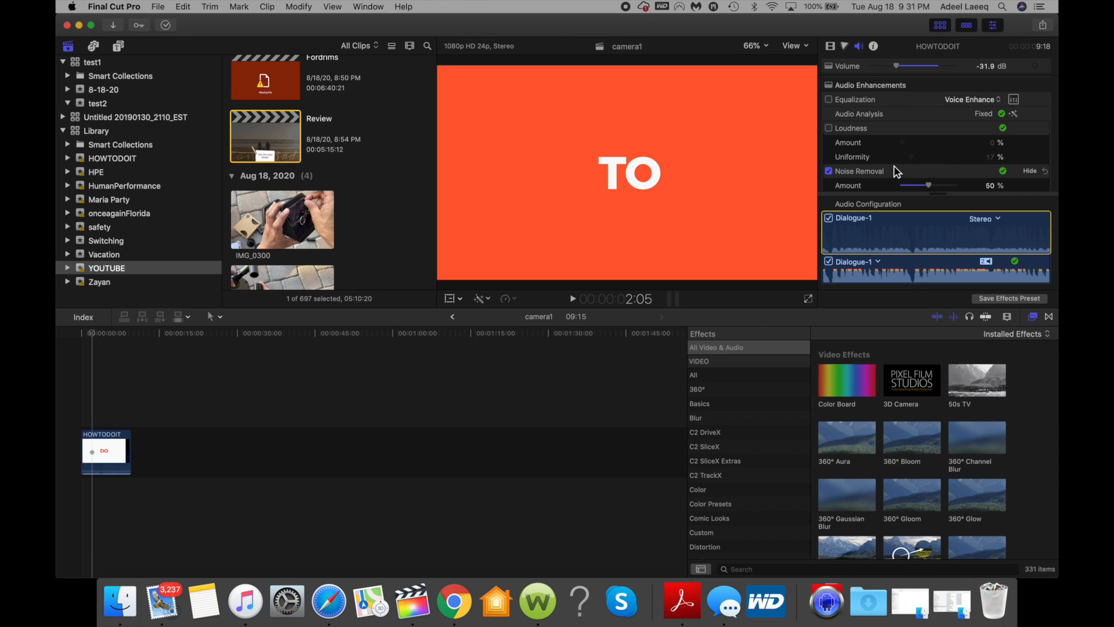
- Set the pan mode of the HOWTODOIT clip to Stereo Left/Right
scroll(895, 170, down, 2)
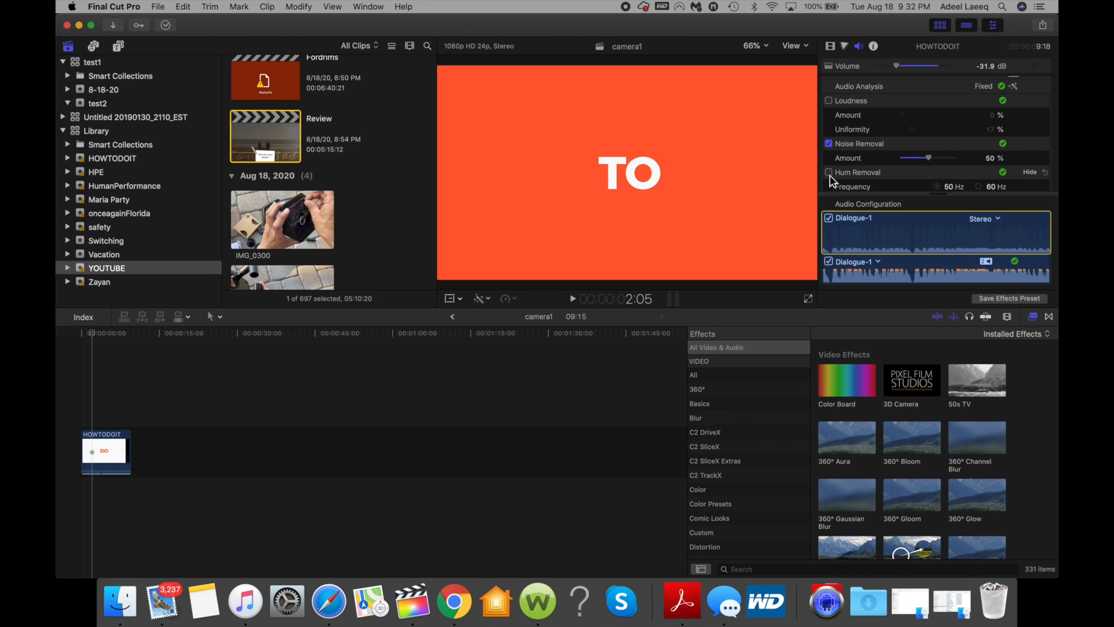
scroll(847, 177, down, 3)
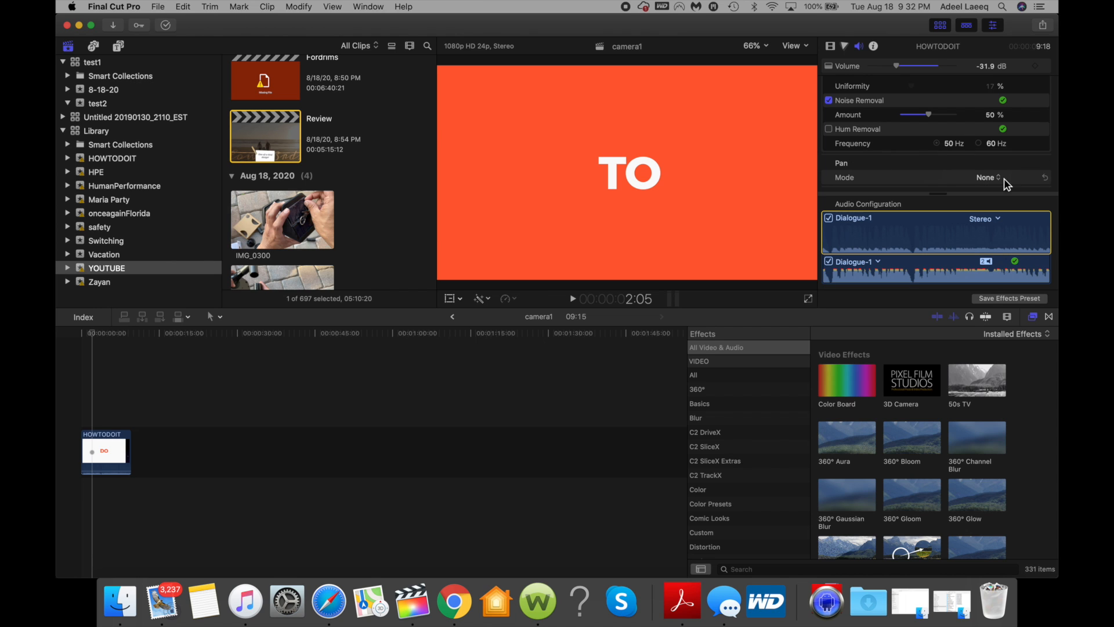
scroll(855, 167, down, 3)
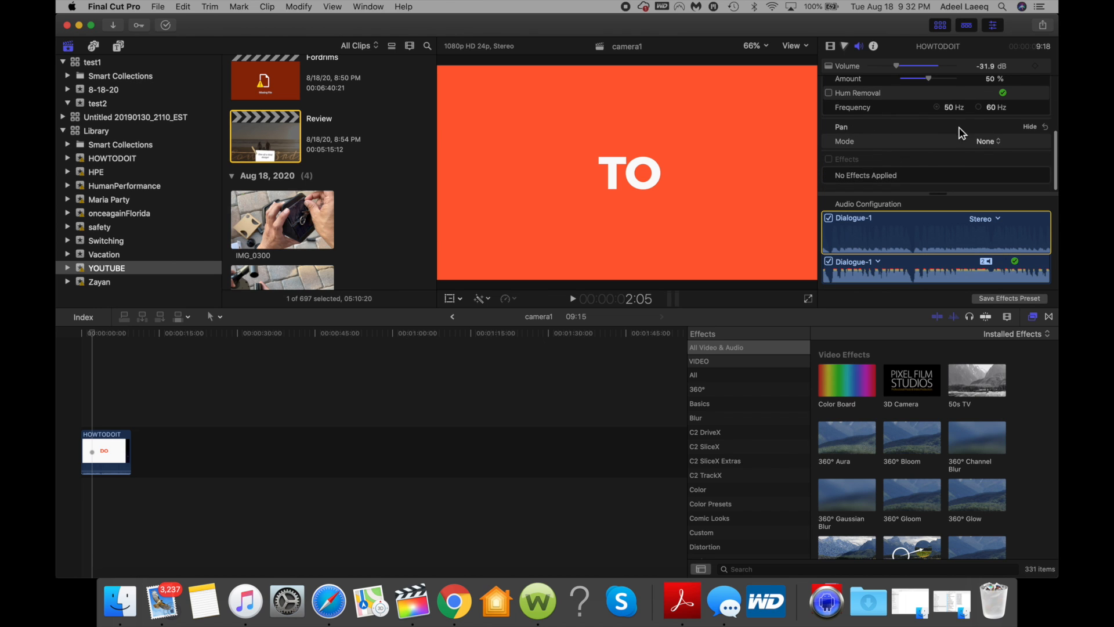
click(1003, 143)
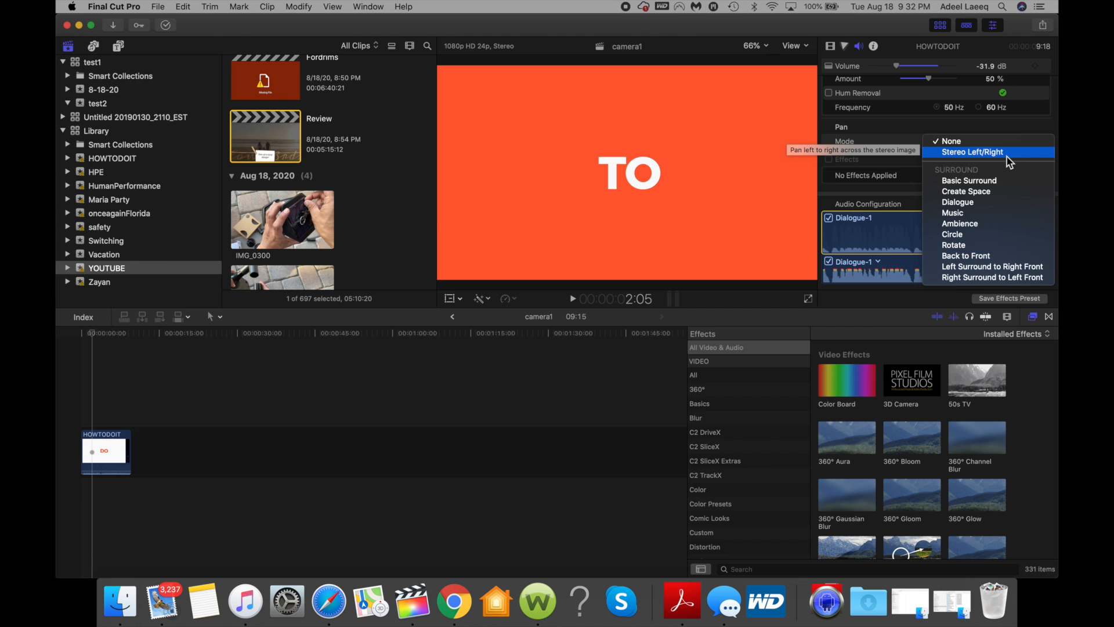
click(999, 153)
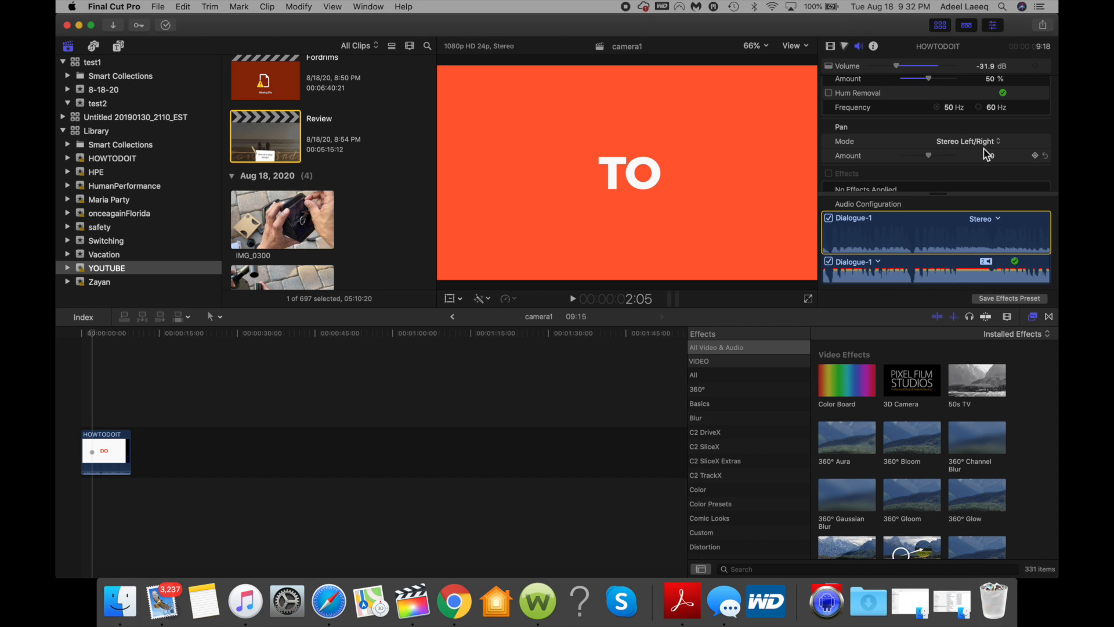
scroll(939, 168, down, 1)
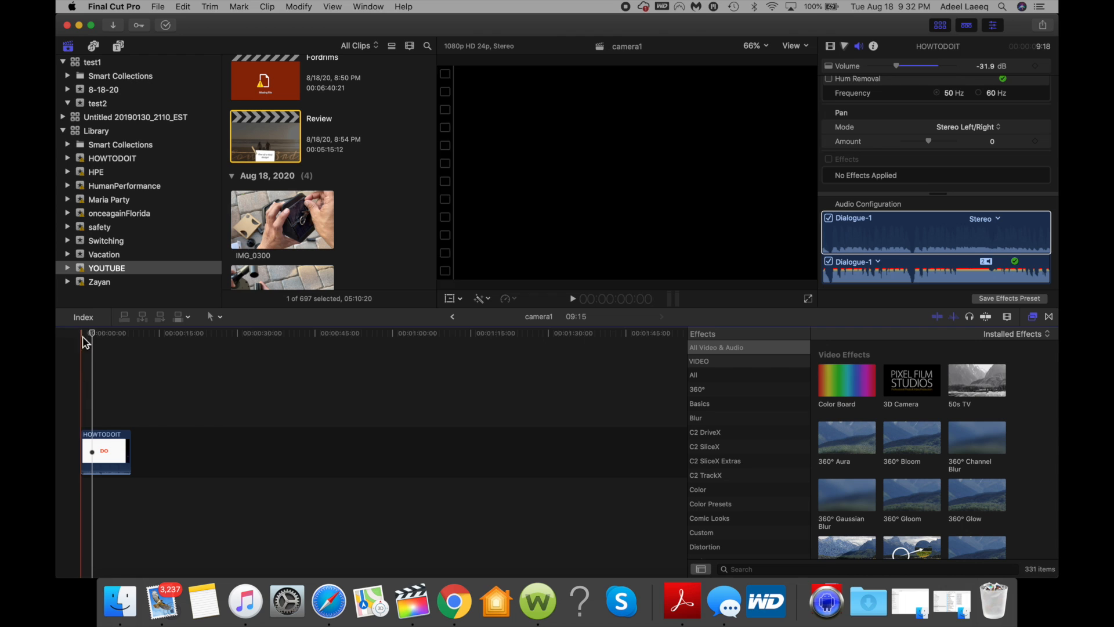
- Add the downloaded Screen Recording 2020-08-18 at 7.29.09 PM to the timeline directly after the HOWTODOIT clip
drag(93, 339, 83, 338)
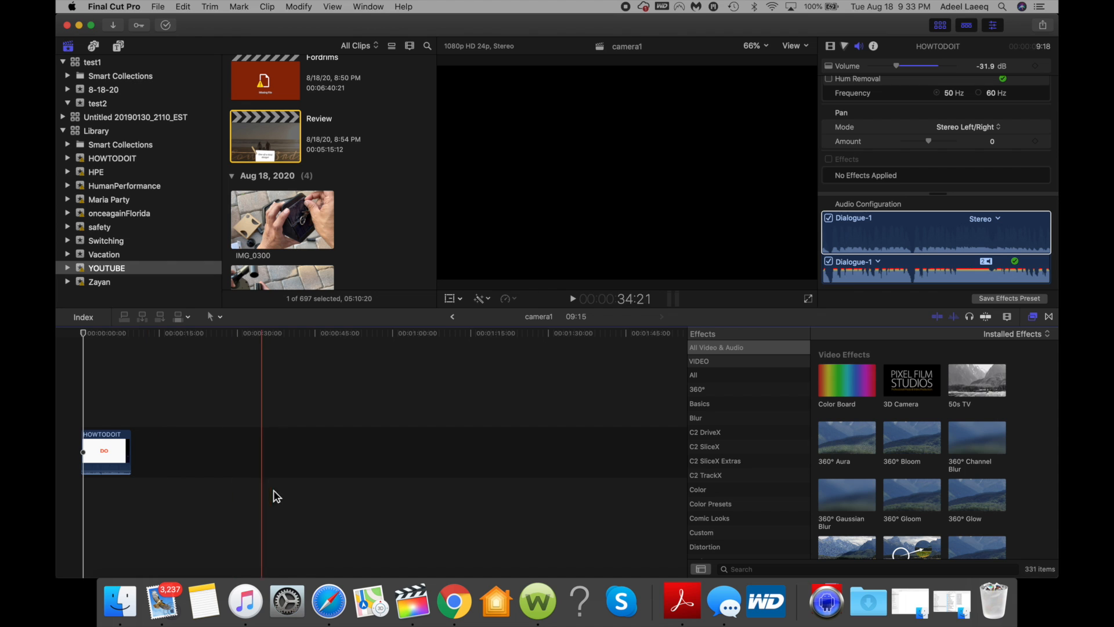
click(875, 605)
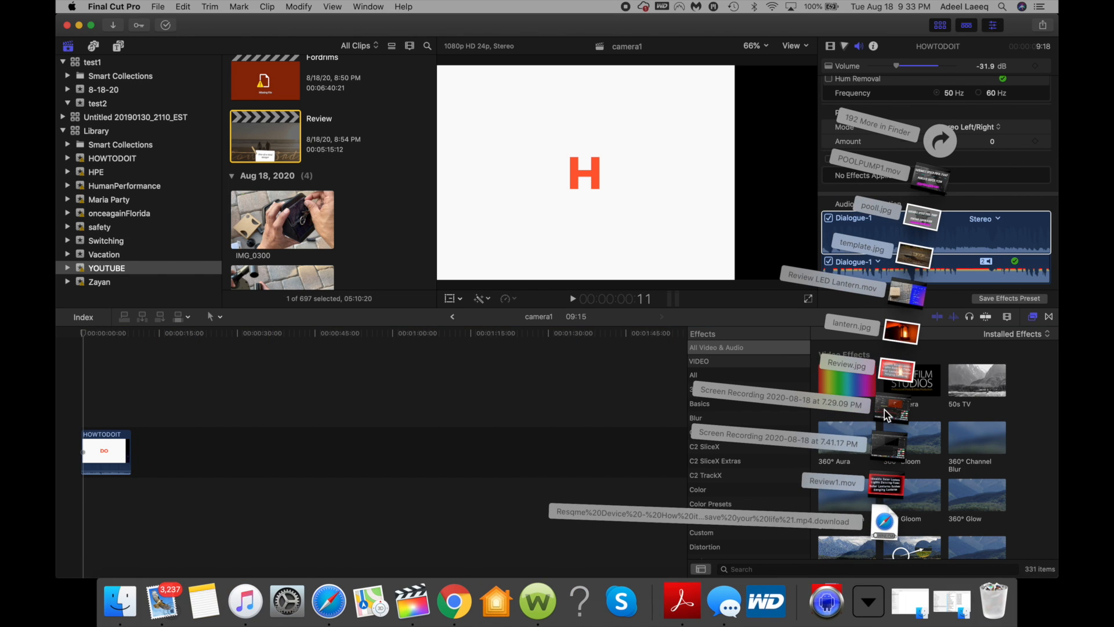
drag(889, 402, 154, 459)
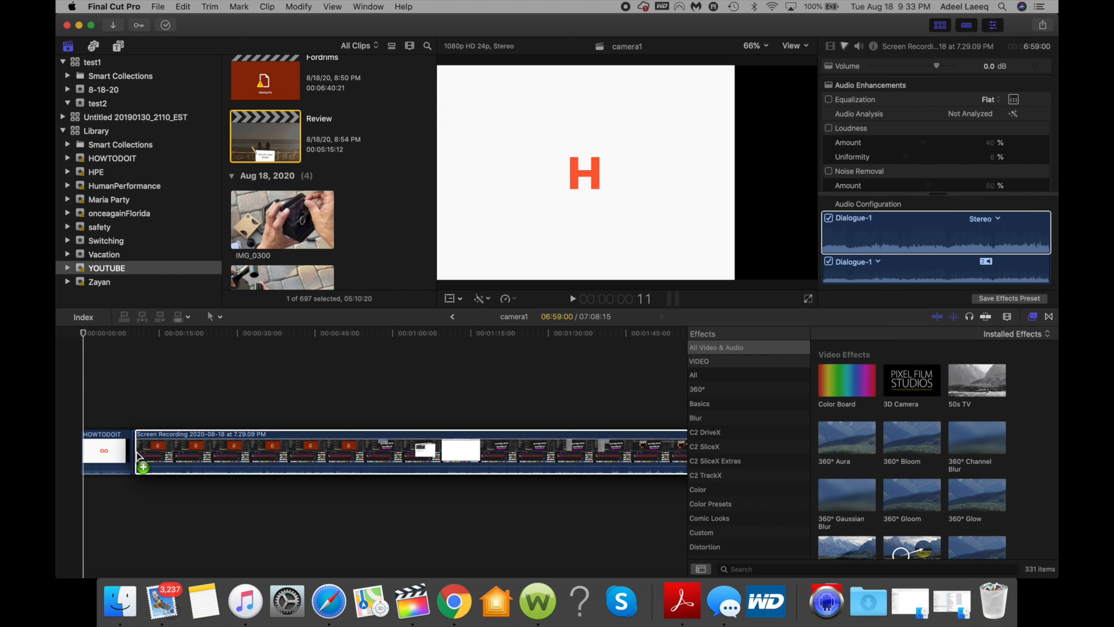
- Play a few seconds from the beginning of the screen recording clip to check its audio, and stop playback
drag(85, 334, 144, 341)
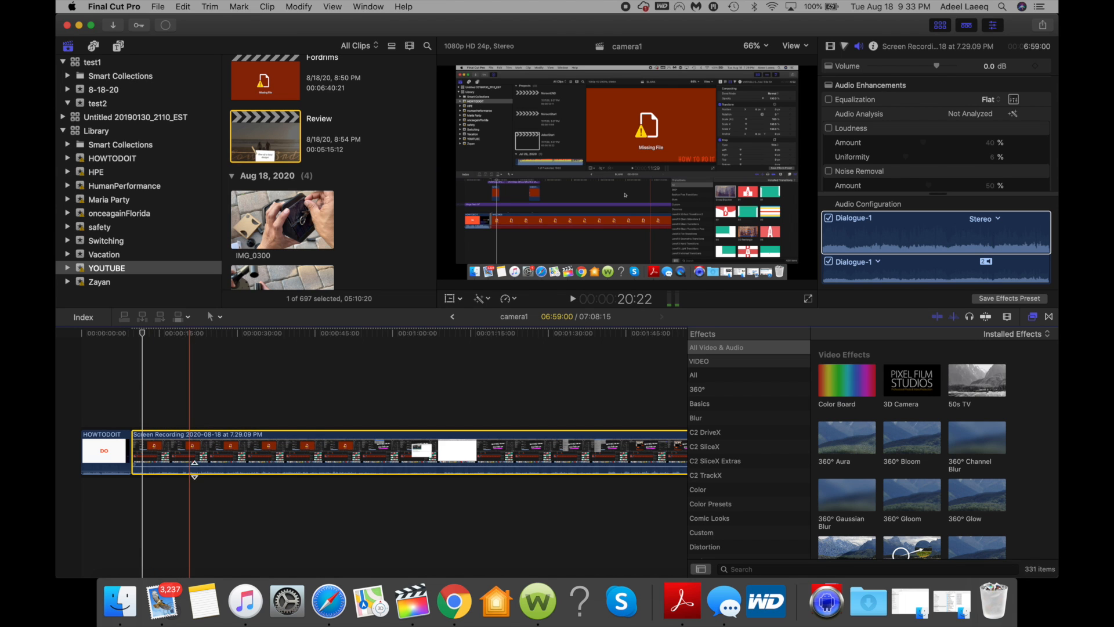
click(574, 301)
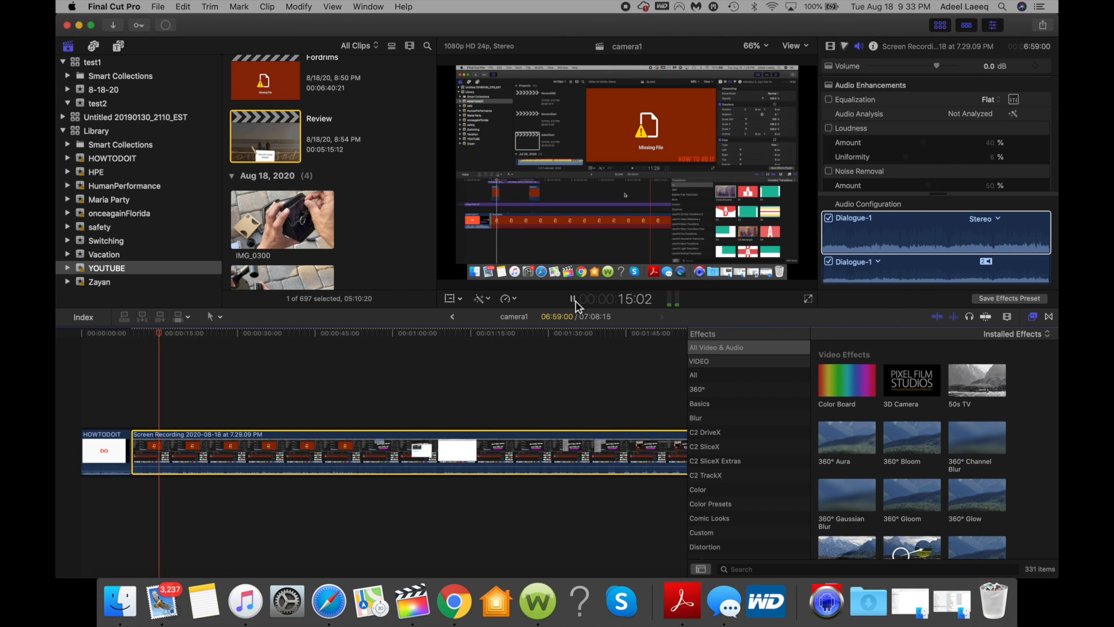
click(575, 300)
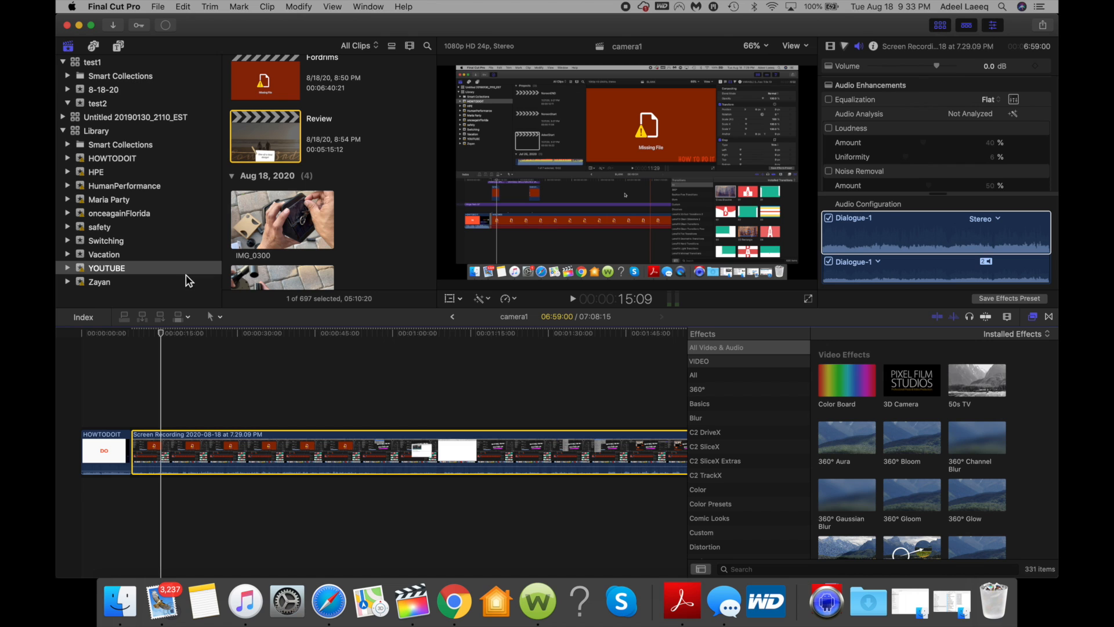
- Select the screen recording clip in the timeline and show its audio settings
click(860, 47)
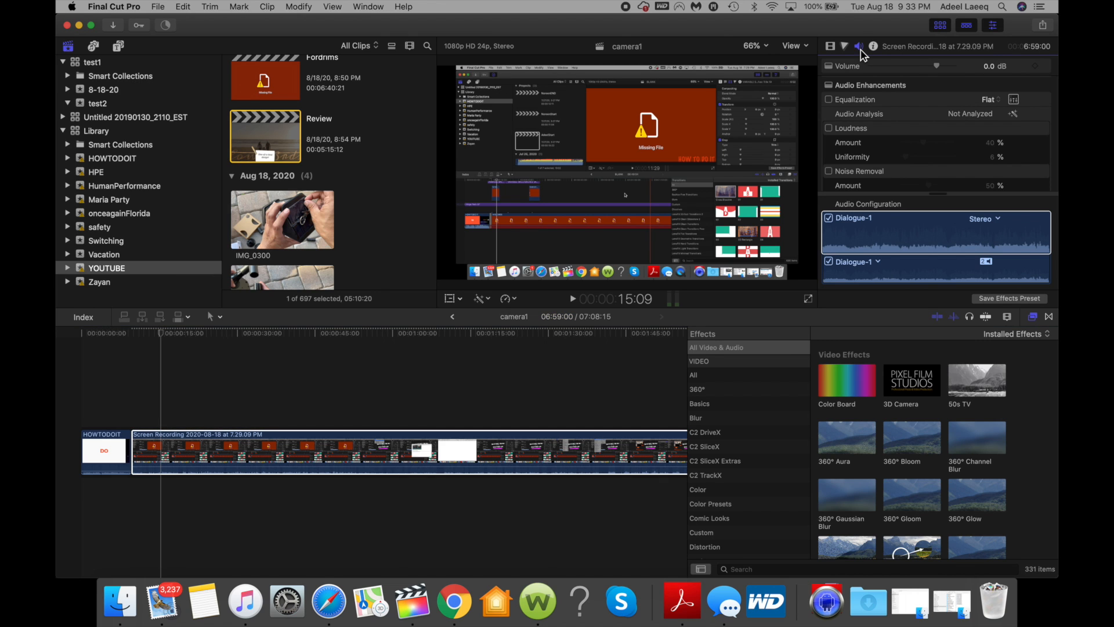
click(314, 444)
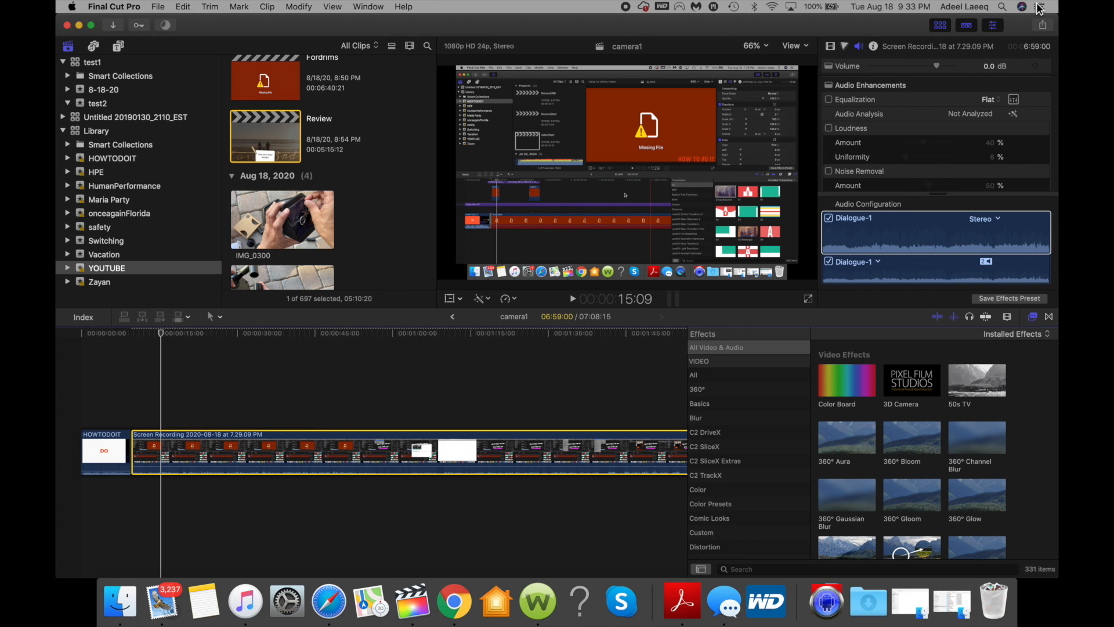
click(861, 50)
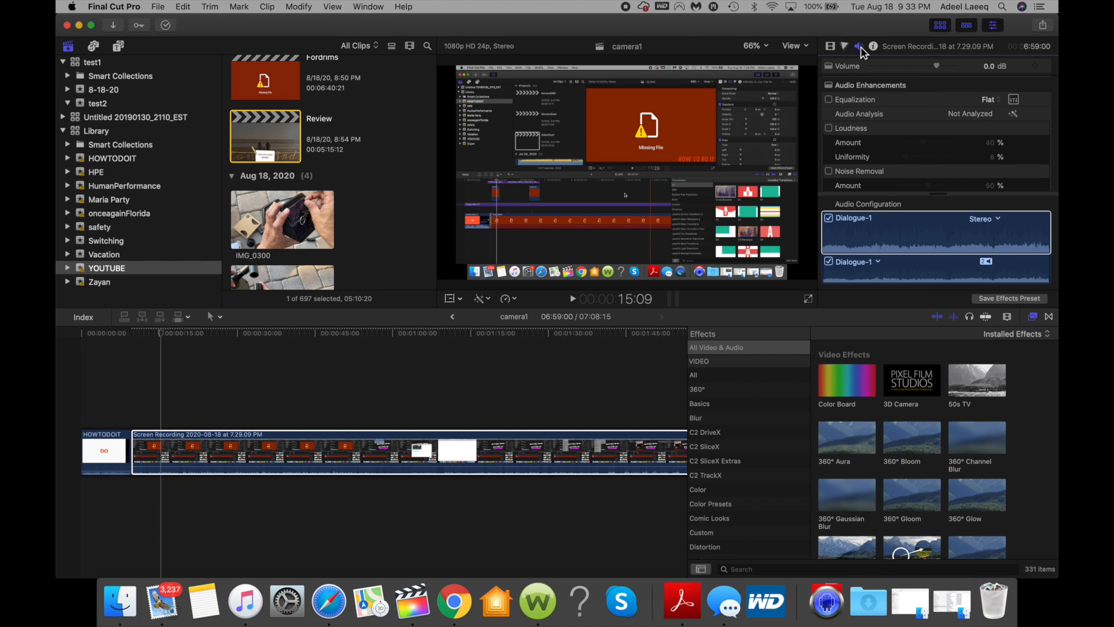
- Enhance the screen recording clip's audio automatically with Audio Analysis, and play a short stretch to hear it
click(1013, 116)
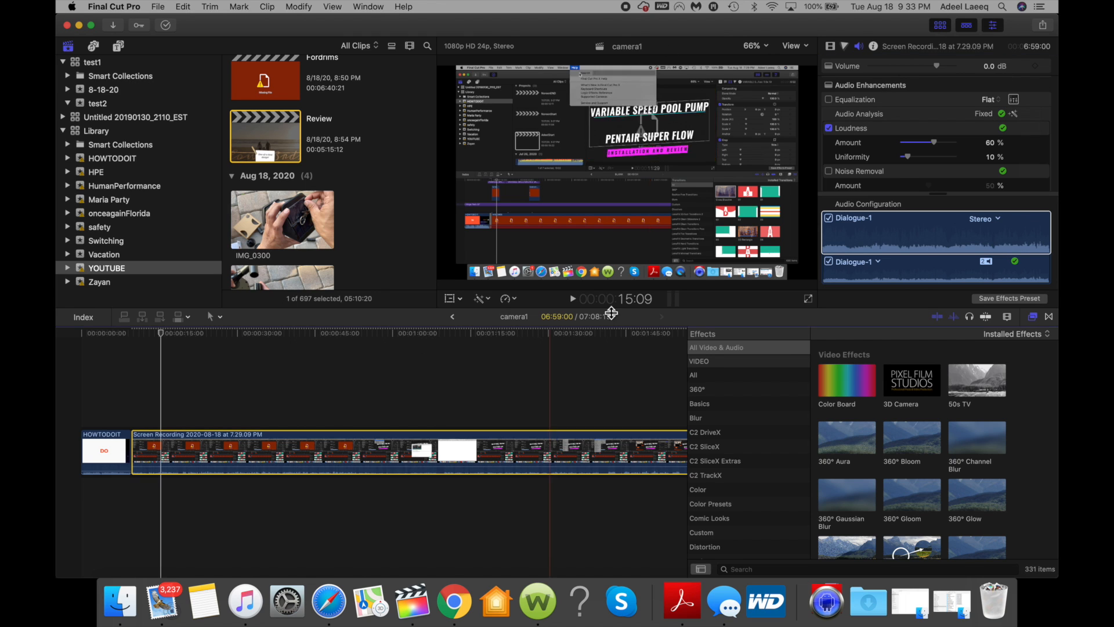
click(573, 299)
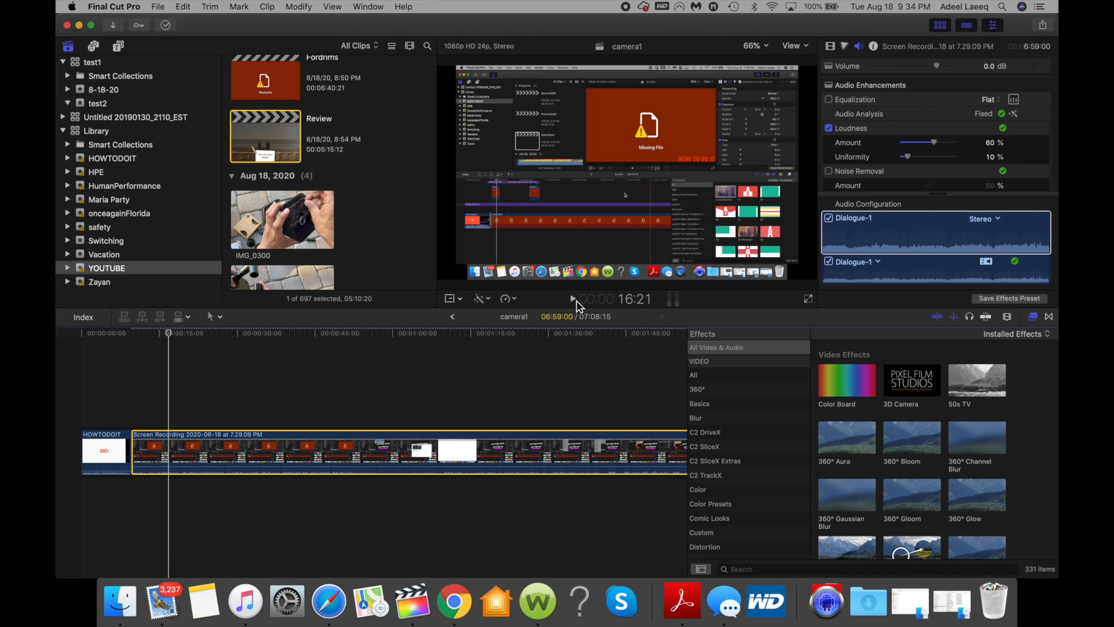
- Set the clip's equalization to Voice Enhance and play a couple of seconds to check the sound
click(999, 103)
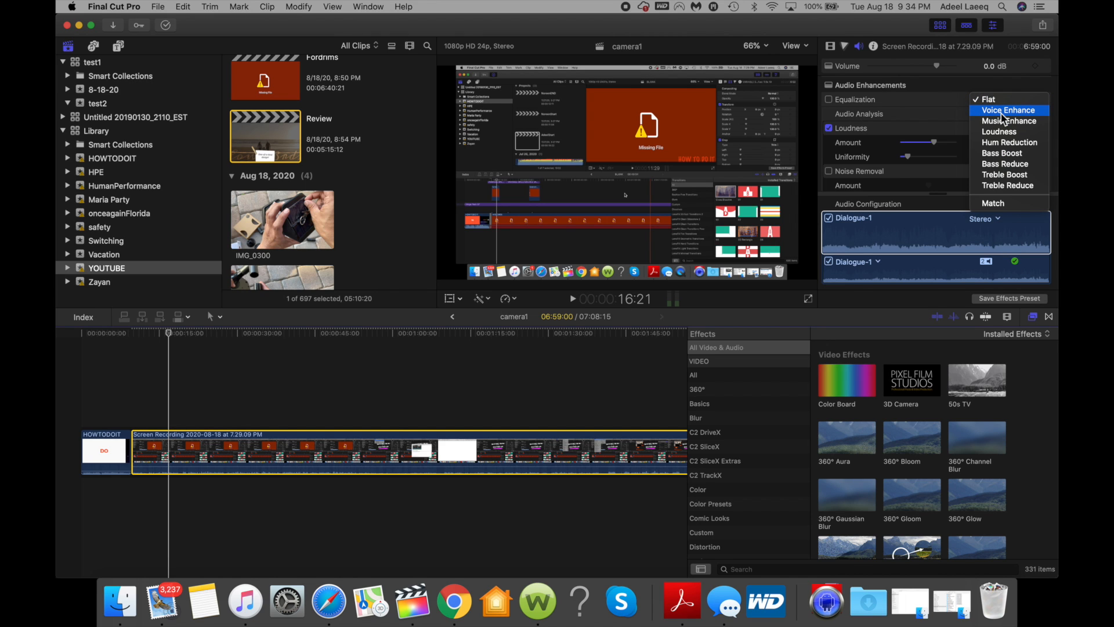
click(1002, 114)
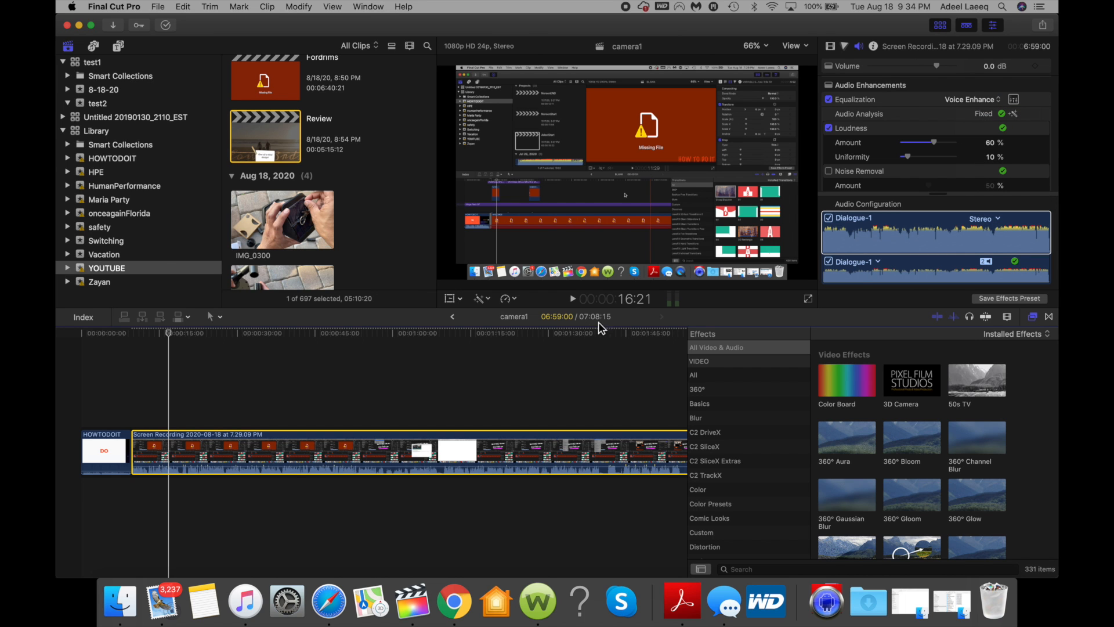
click(576, 301)
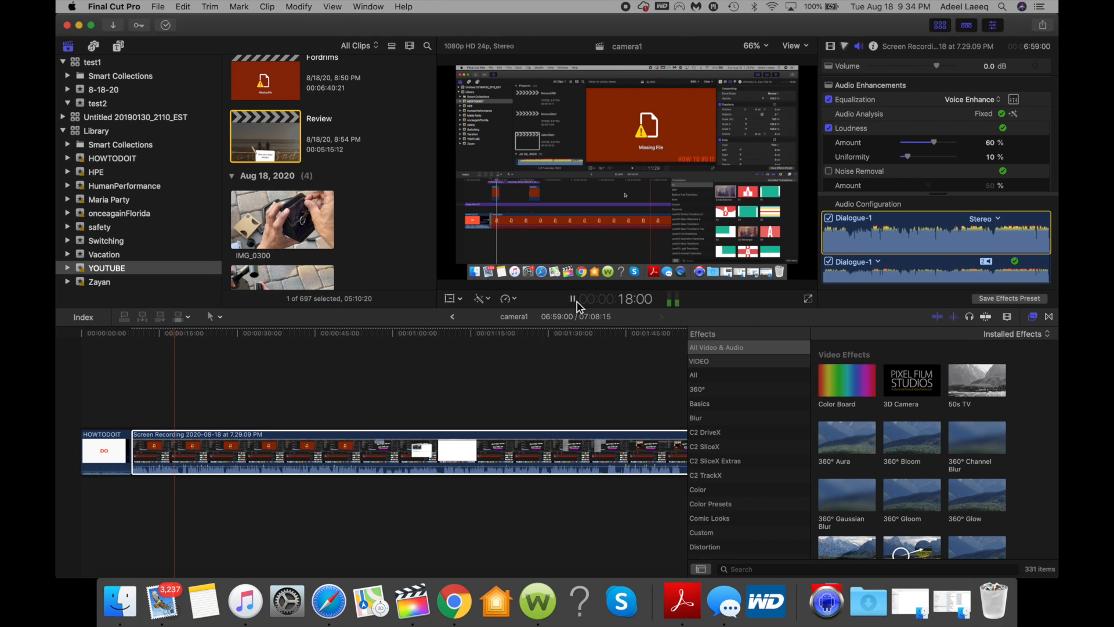
click(576, 301)
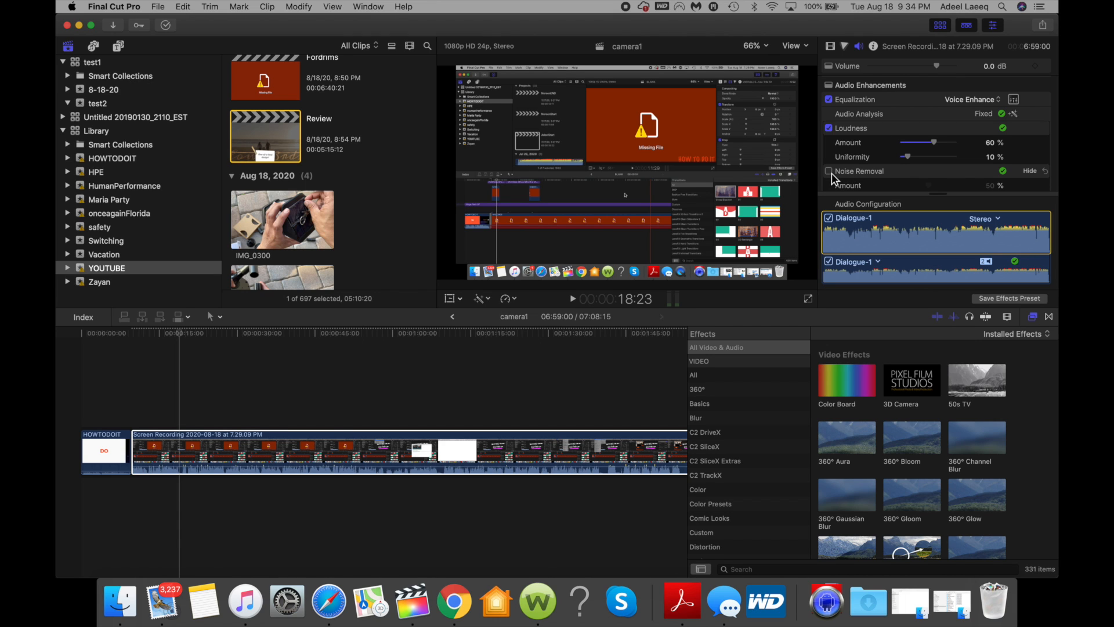
- Turn on Noise Removal for the screen recording clip and play a few seconds to check the sound
click(828, 171)
click(559, 318)
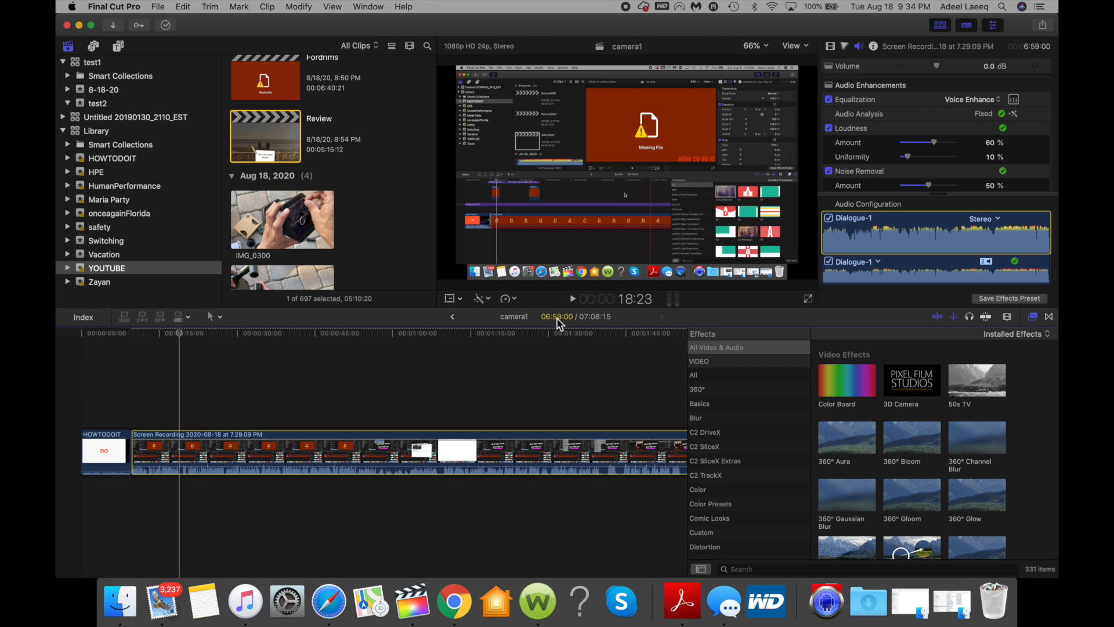
click(575, 300)
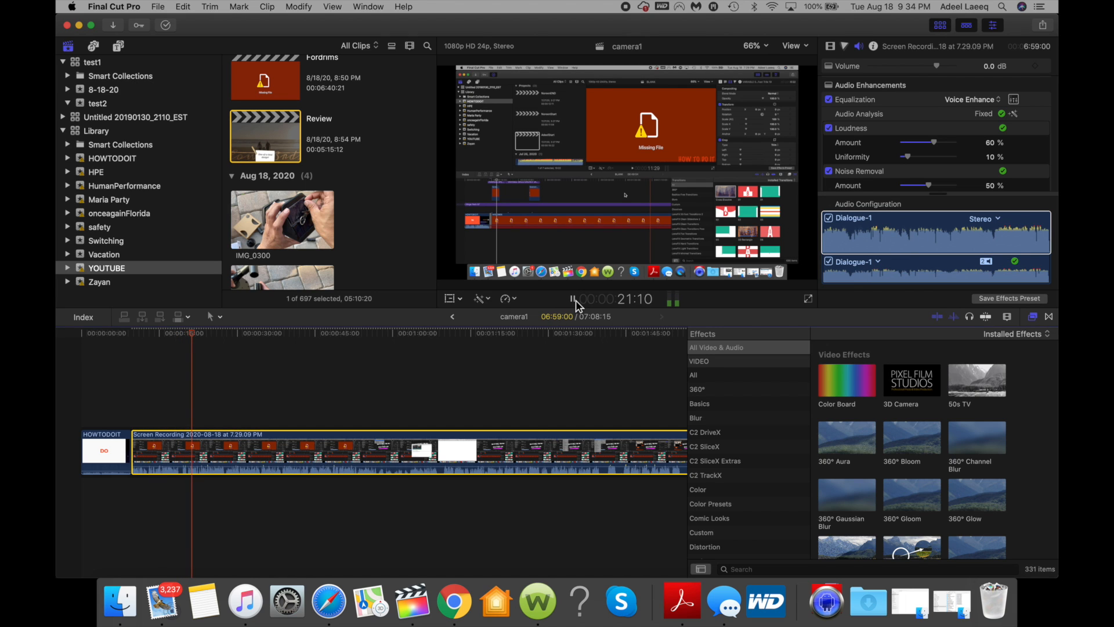
click(576, 301)
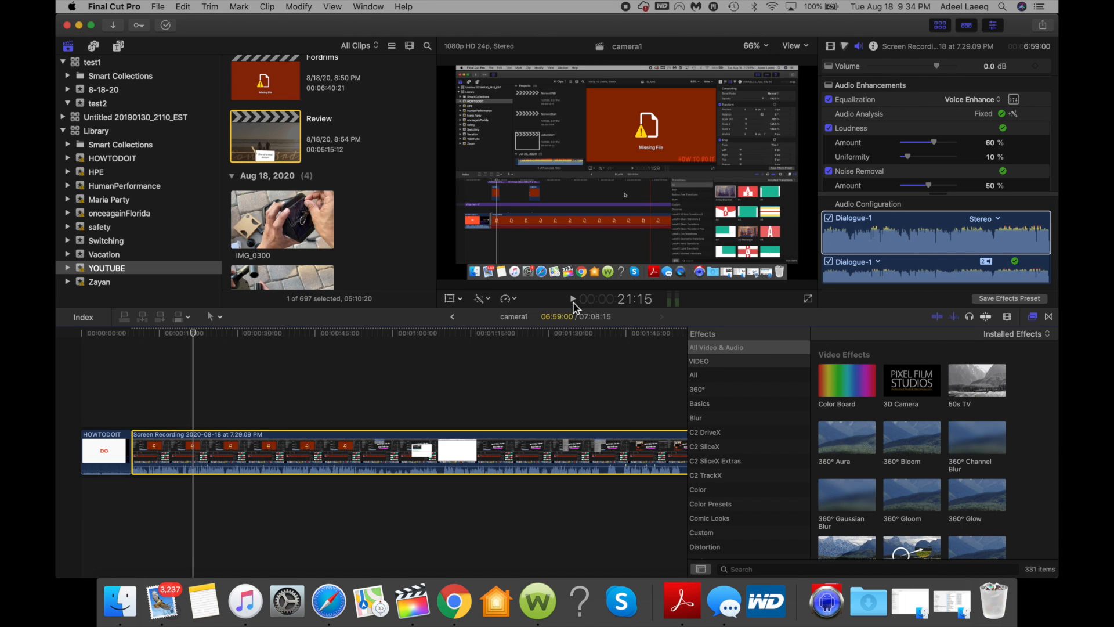
- Review the clip's remaining audio settings, including Hum Removal and the pan mode
scroll(859, 148, down, 2)
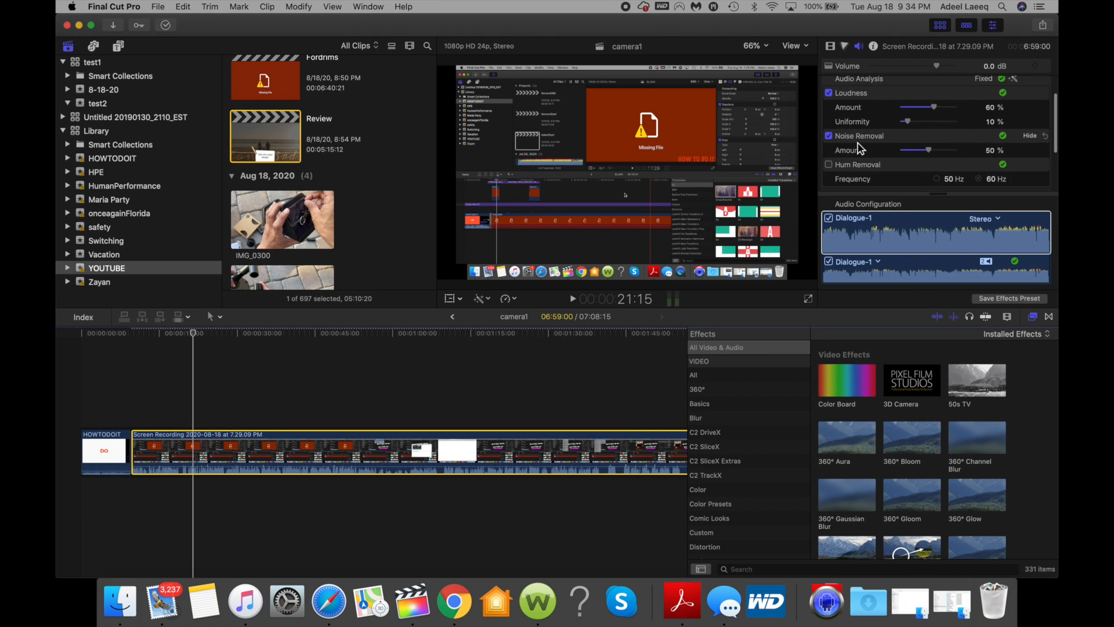
scroll(858, 159, down, 2)
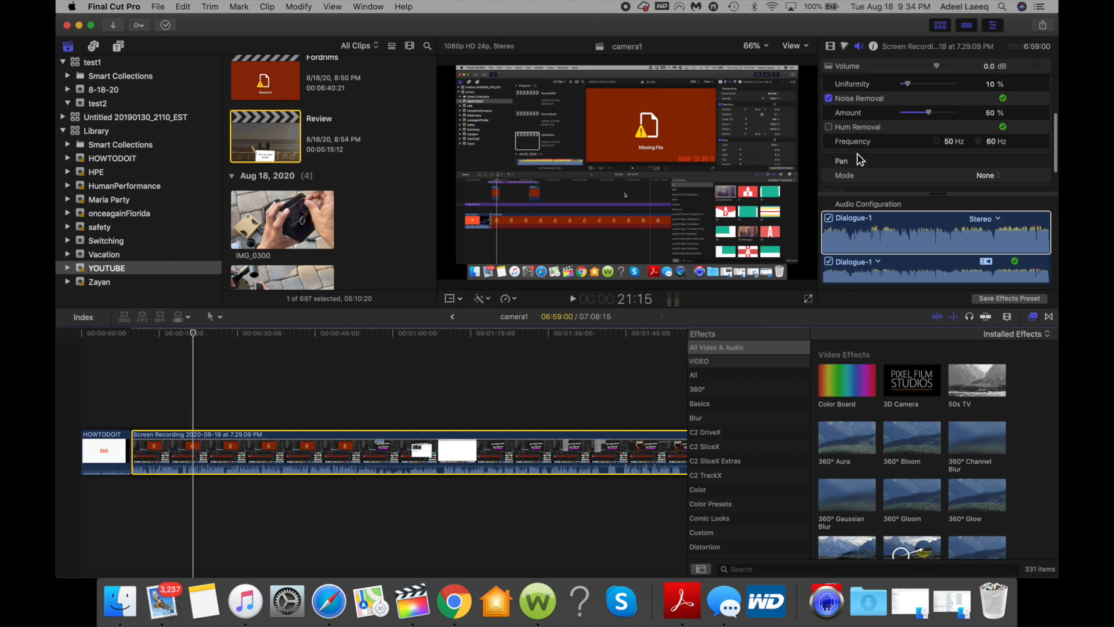
scroll(861, 160, up, 4)
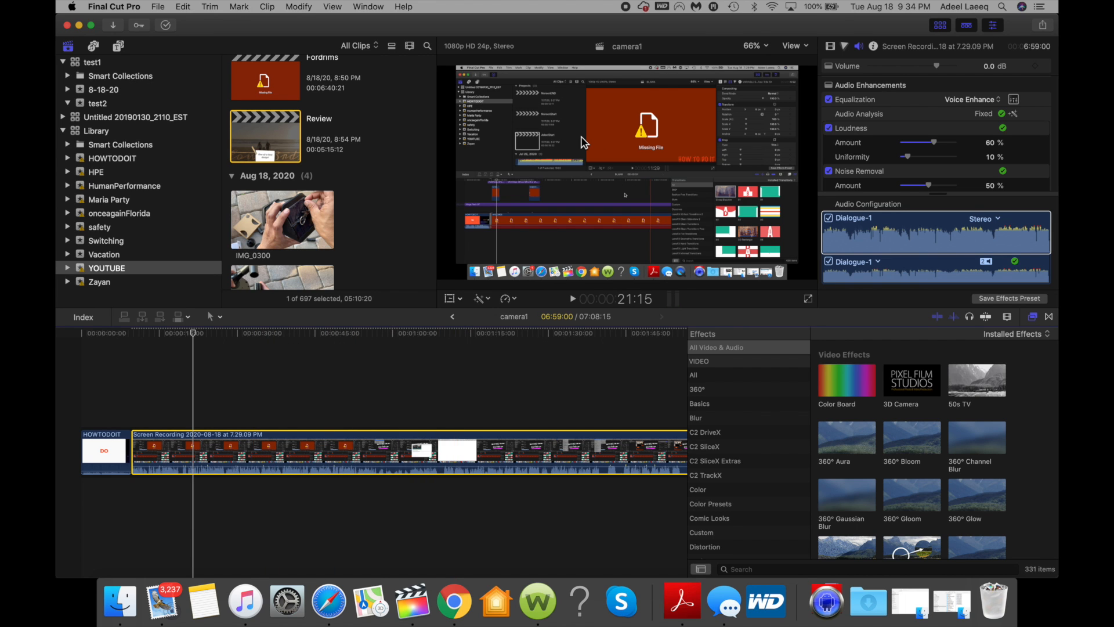
- Expand the screen recording clip's audio separately from its video in the timeline, and collapse it again
click(450, 336)
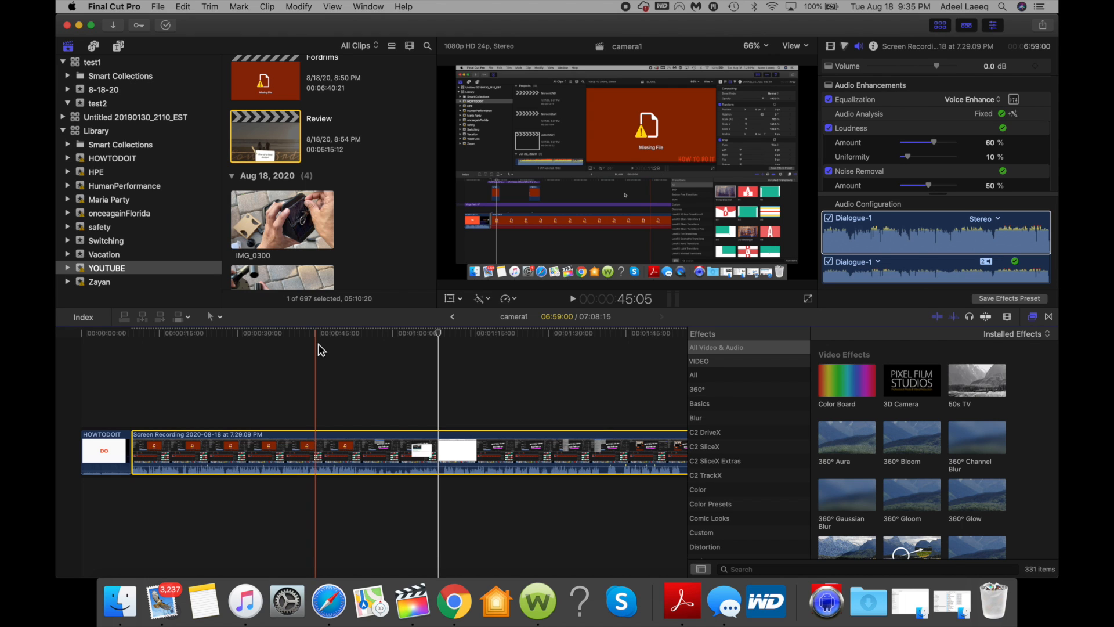
right_click(314, 453)
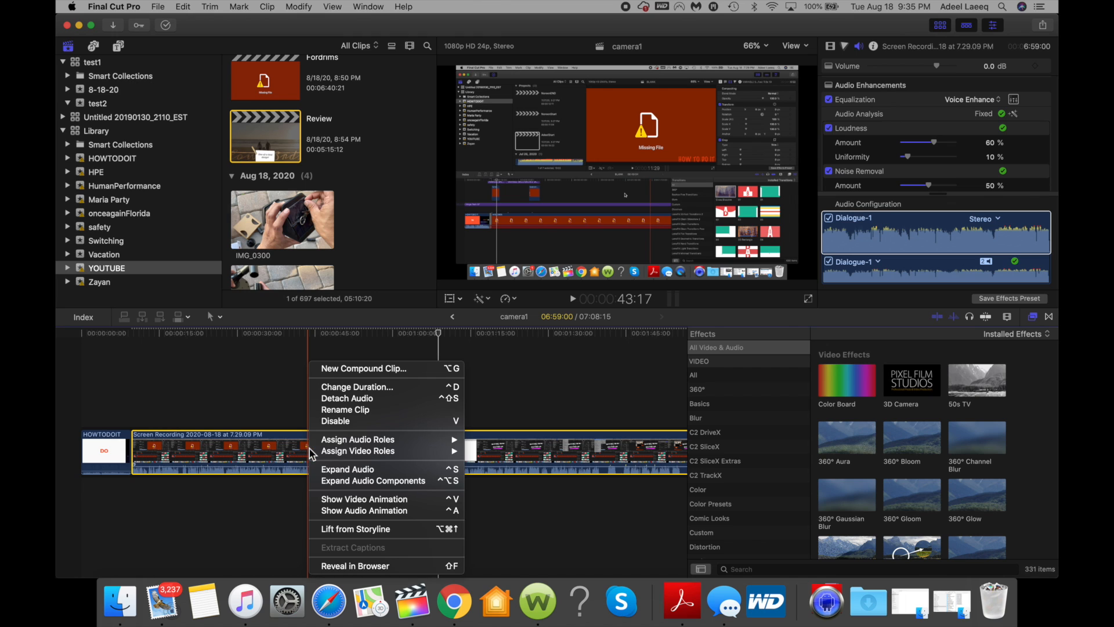
click(360, 469)
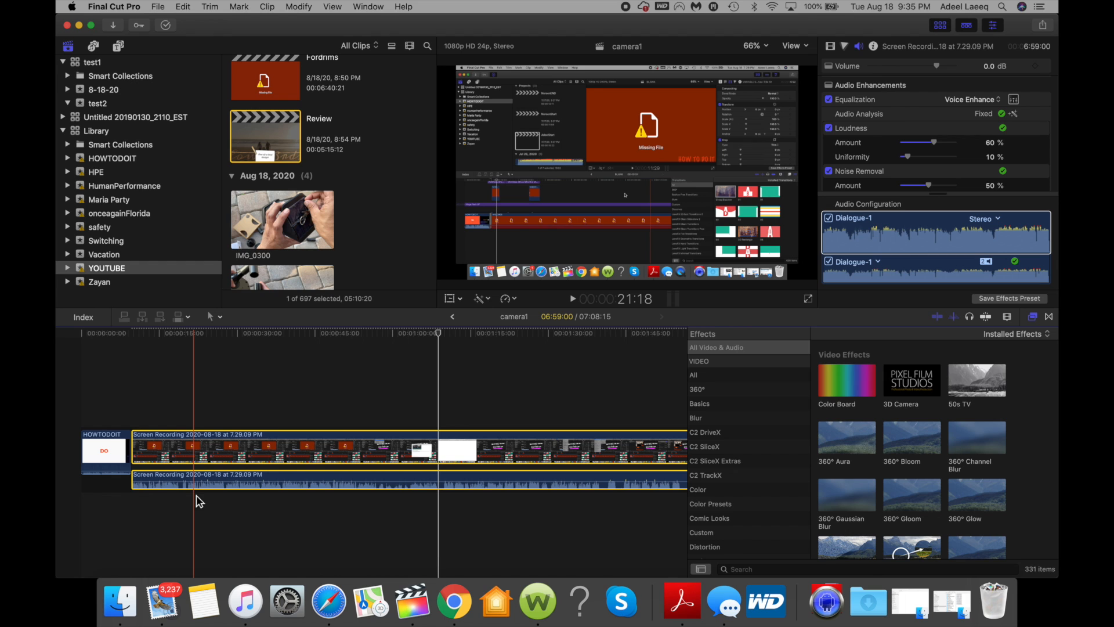
right_click(285, 452)
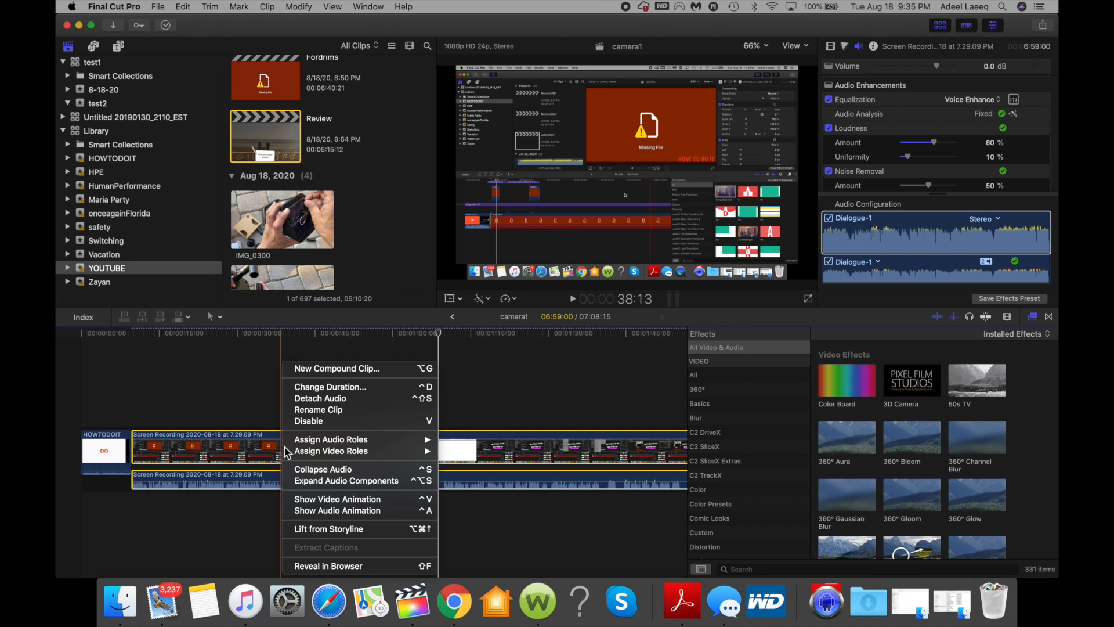
click(301, 468)
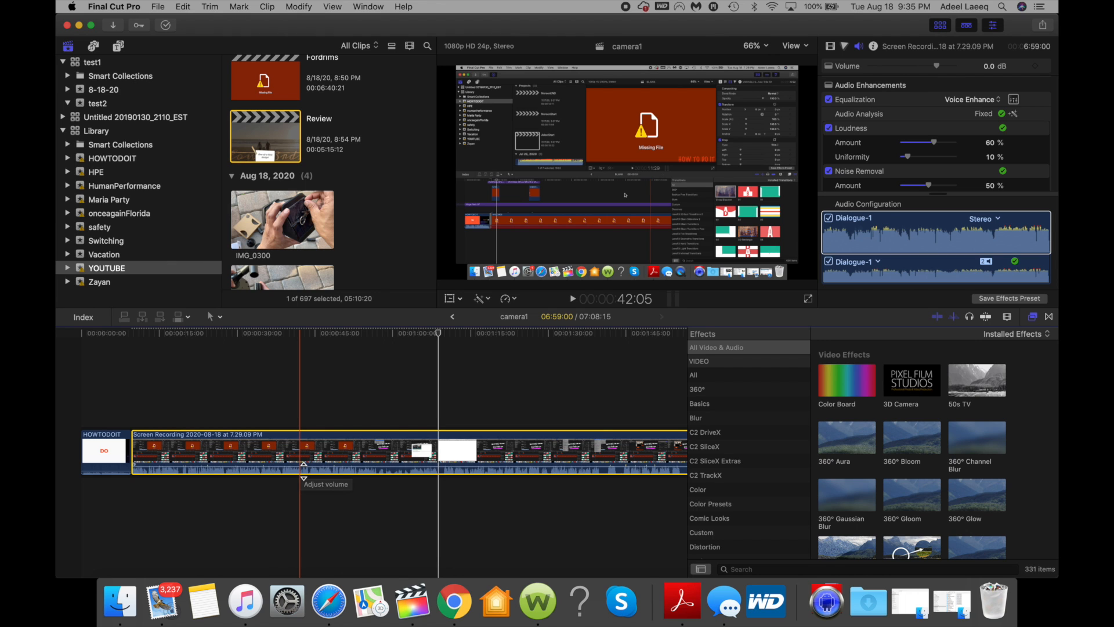
- Split the screen recording clip at about 42:07 in the timeline, and undo the split
key(super+equal)
key(super+equal)
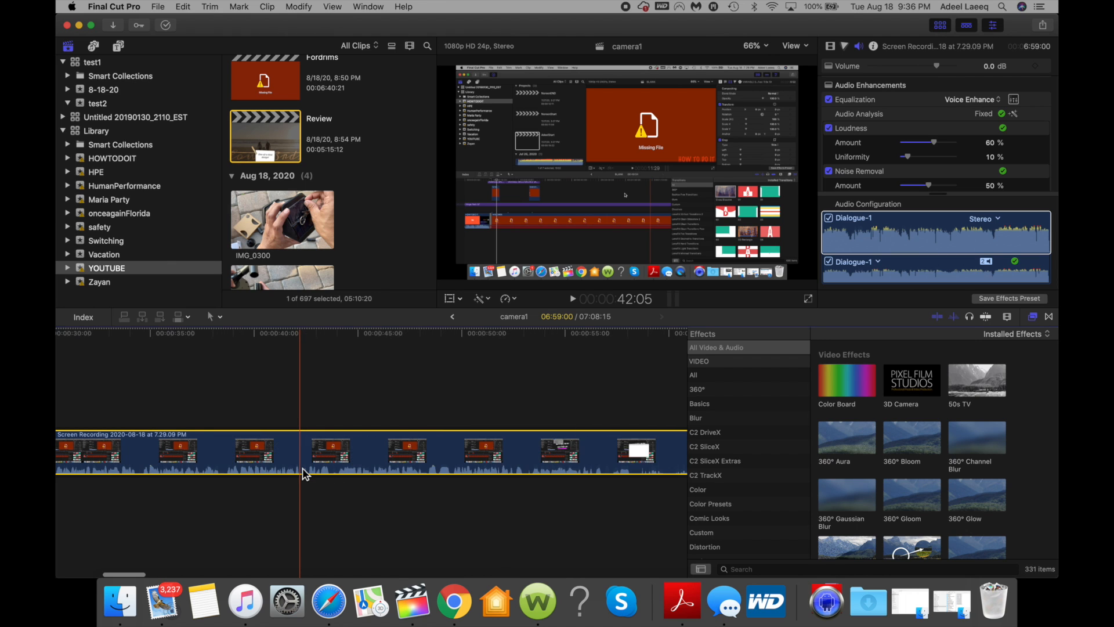
key(super+equal)
key(super+equal)
key(super+equal)
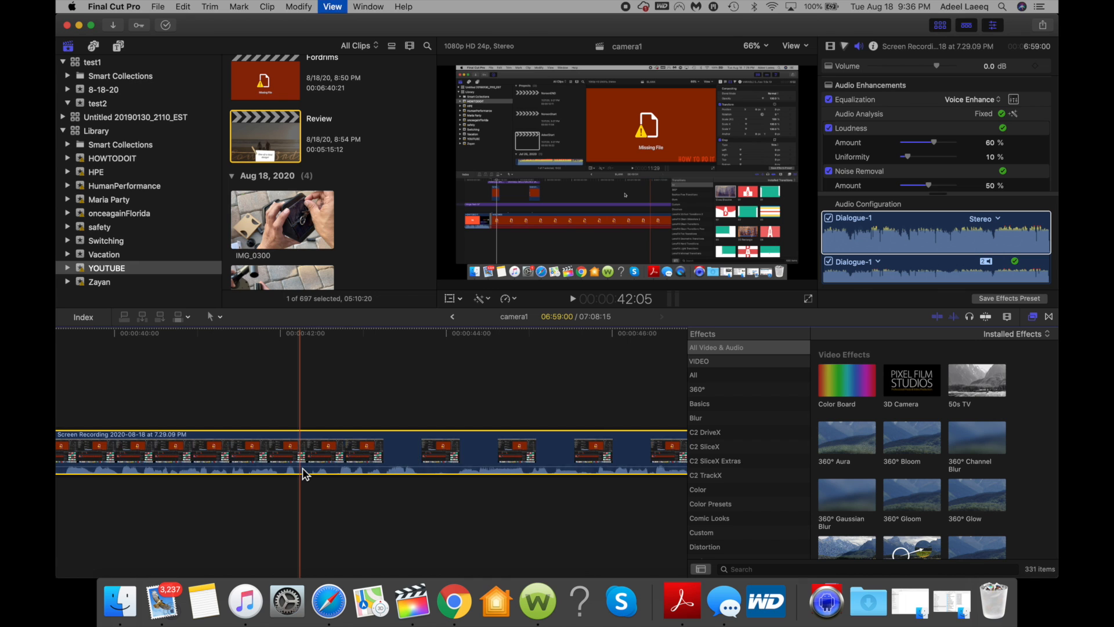
key(super+equal)
key(super+equal)
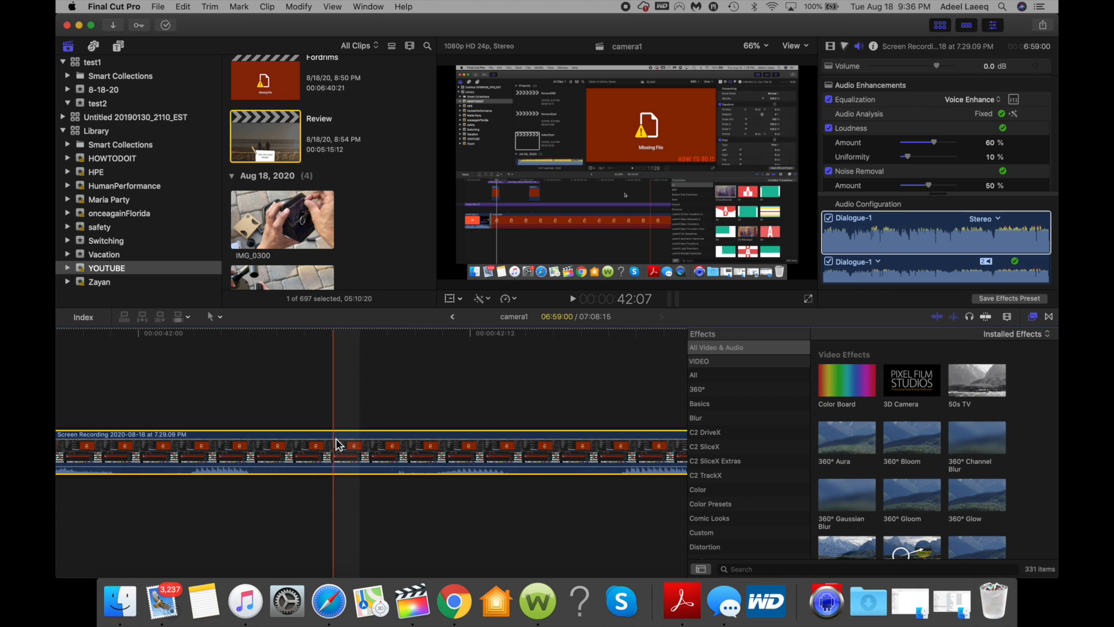
key(super+b)
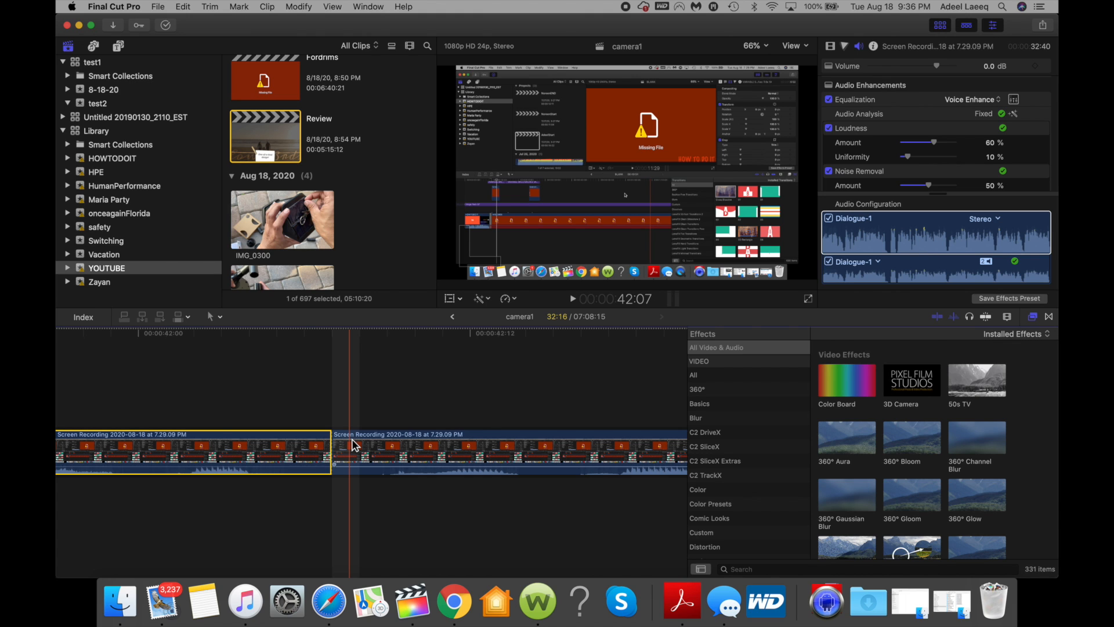
key(super+z)
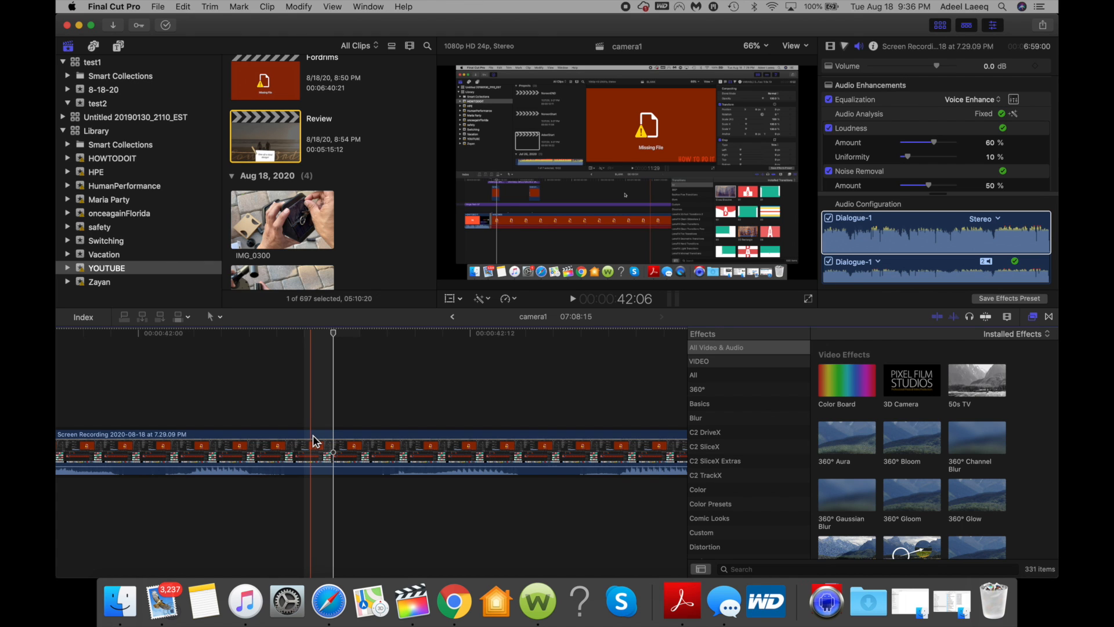
- Cut the screen recording clip with the Blade tool at about 42:08 and 42:14, and delete the segment between the cuts
key(b)
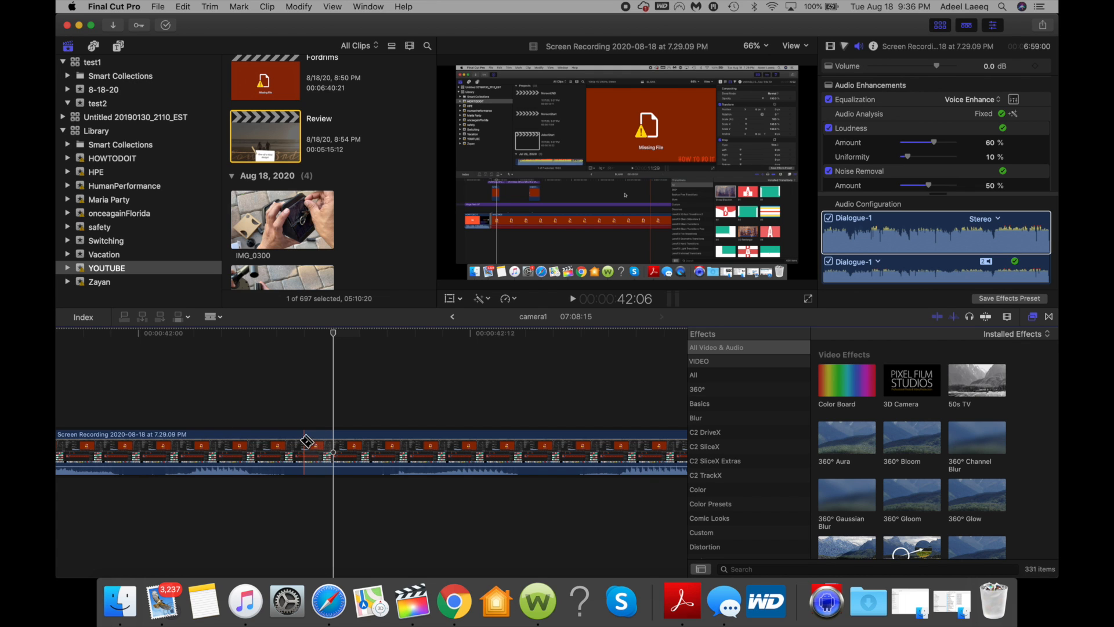
click(368, 452)
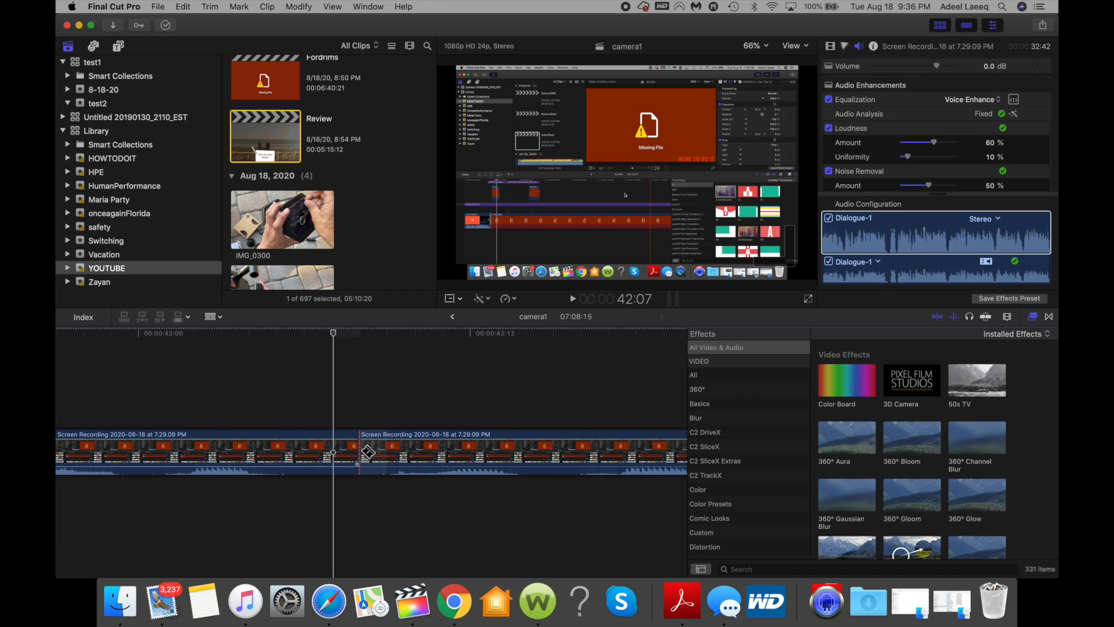
click(533, 453)
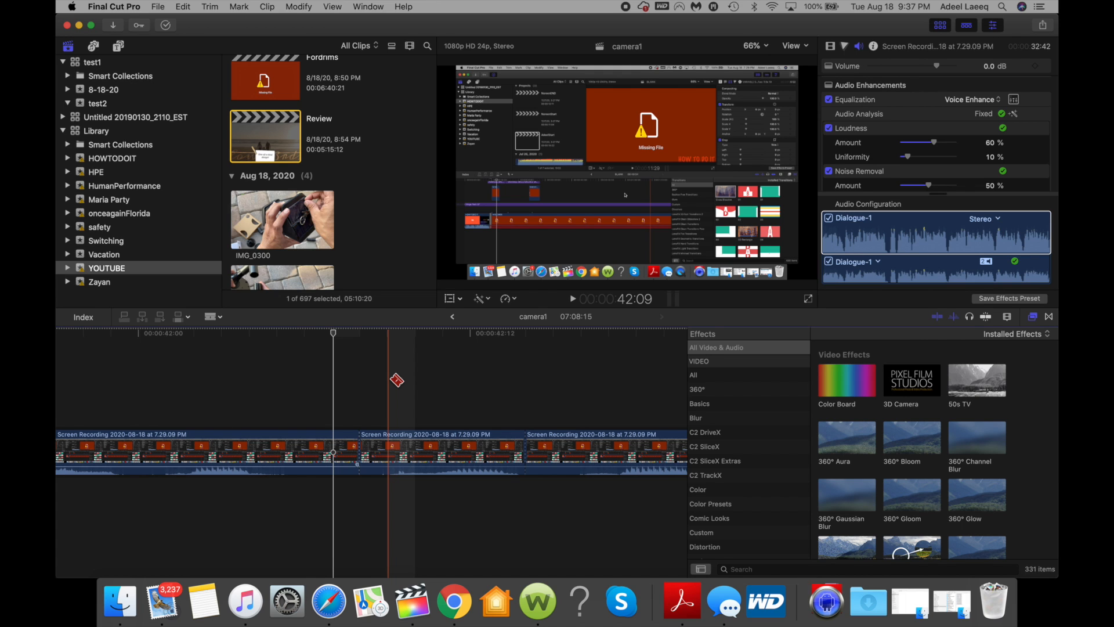
key(a)
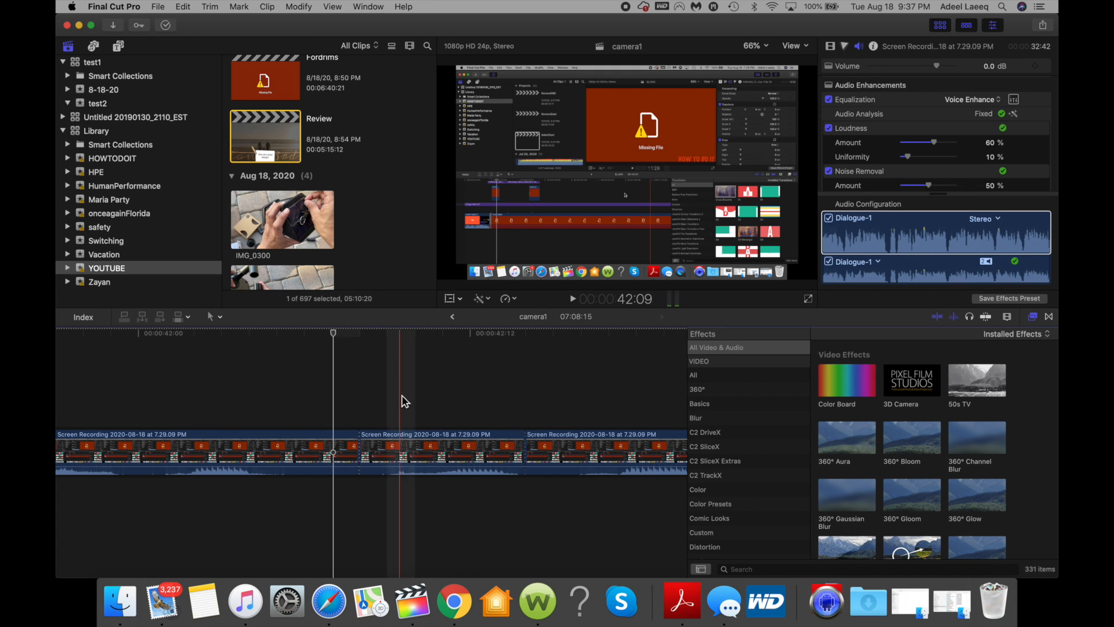
click(435, 454)
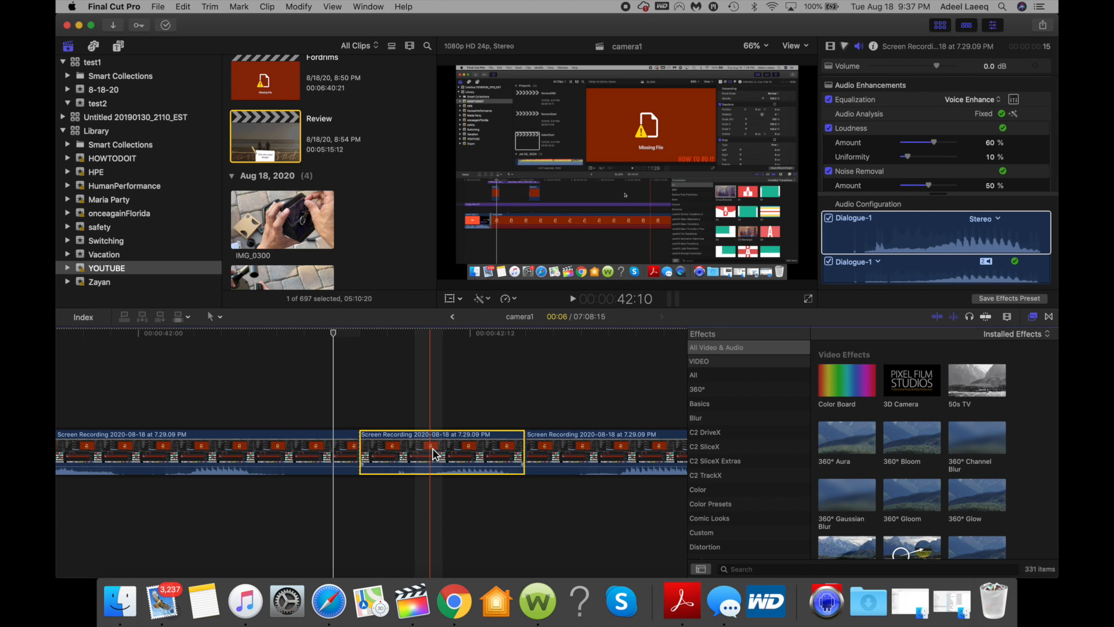
key(Delete)
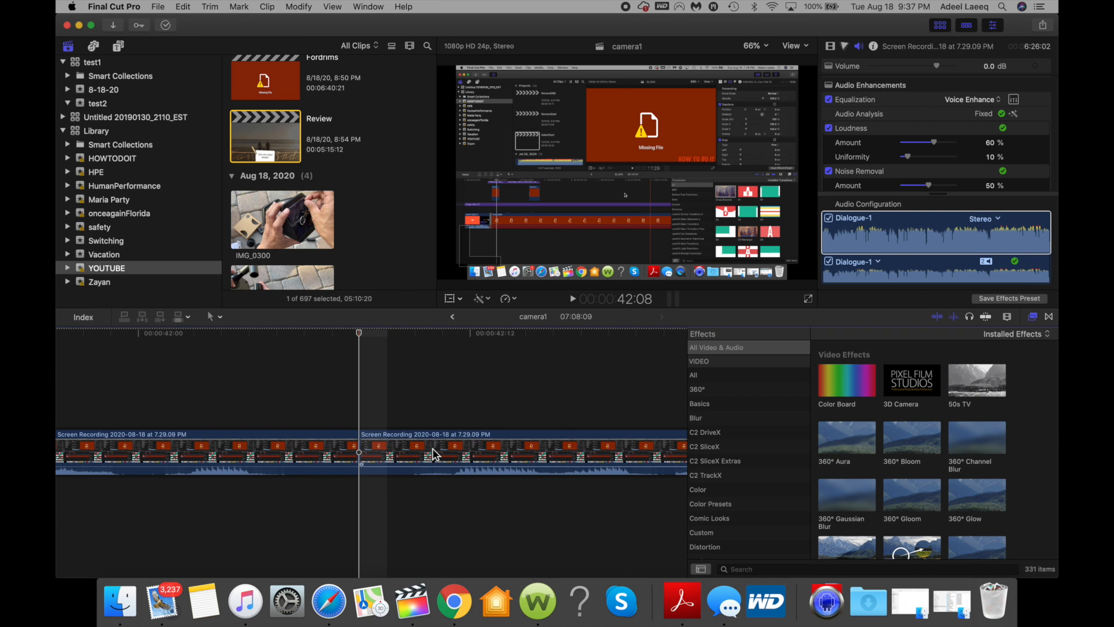
- Undo the segment deletion and both blade cuts in the screen recording clip
key(super+z)
key(super+z)
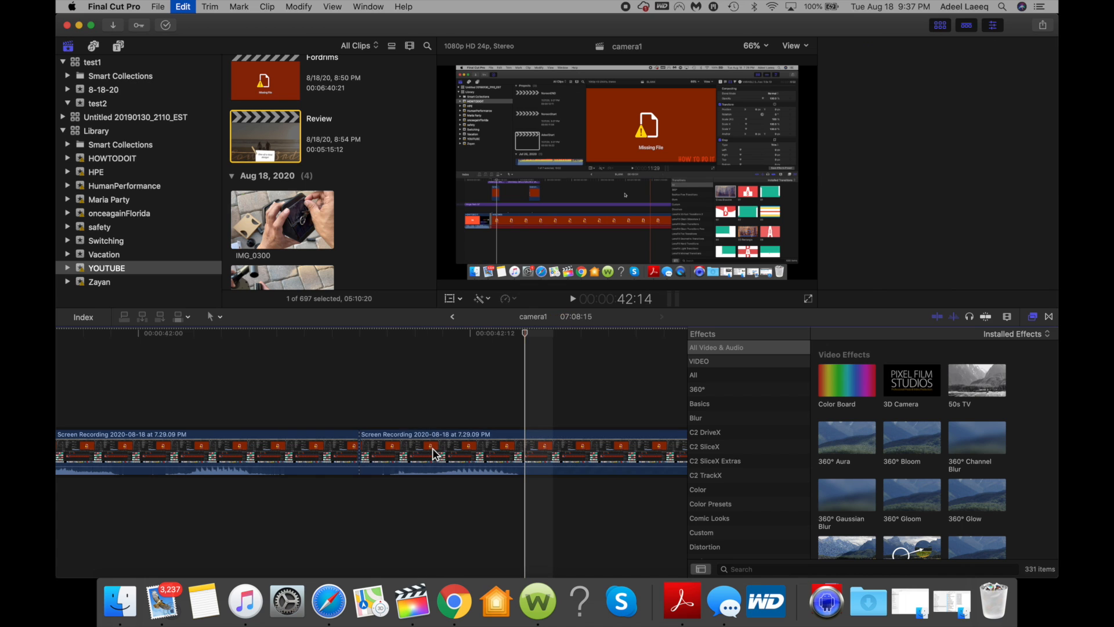
key(super+z)
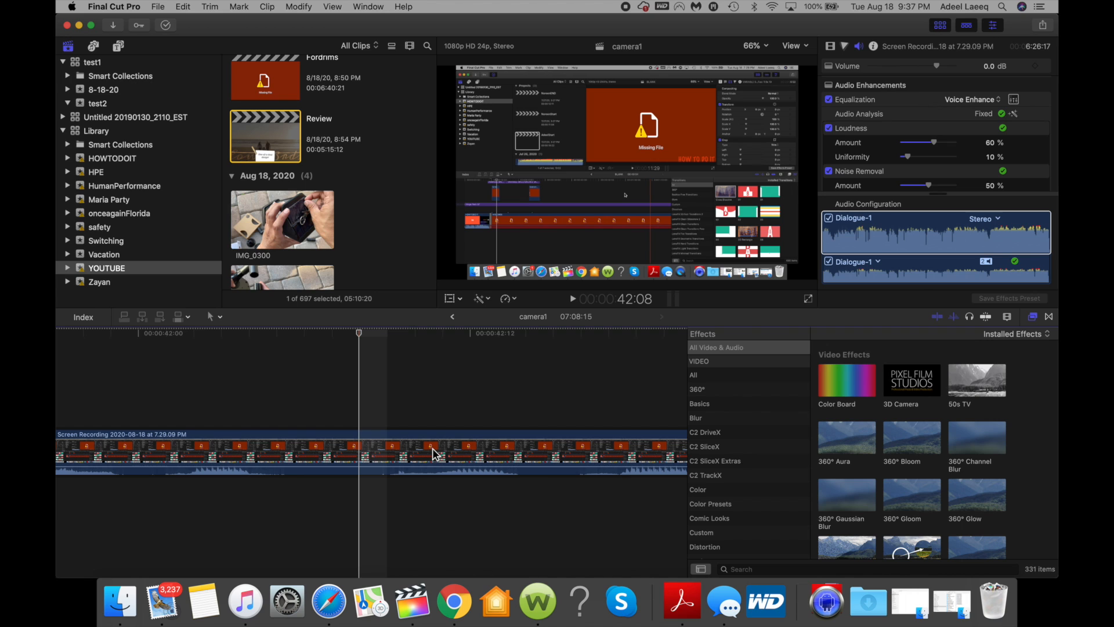
- Examine the clip's waveform around 42 to 43 seconds with the Hand tool, and bring the whole project timeline into view
key(h)
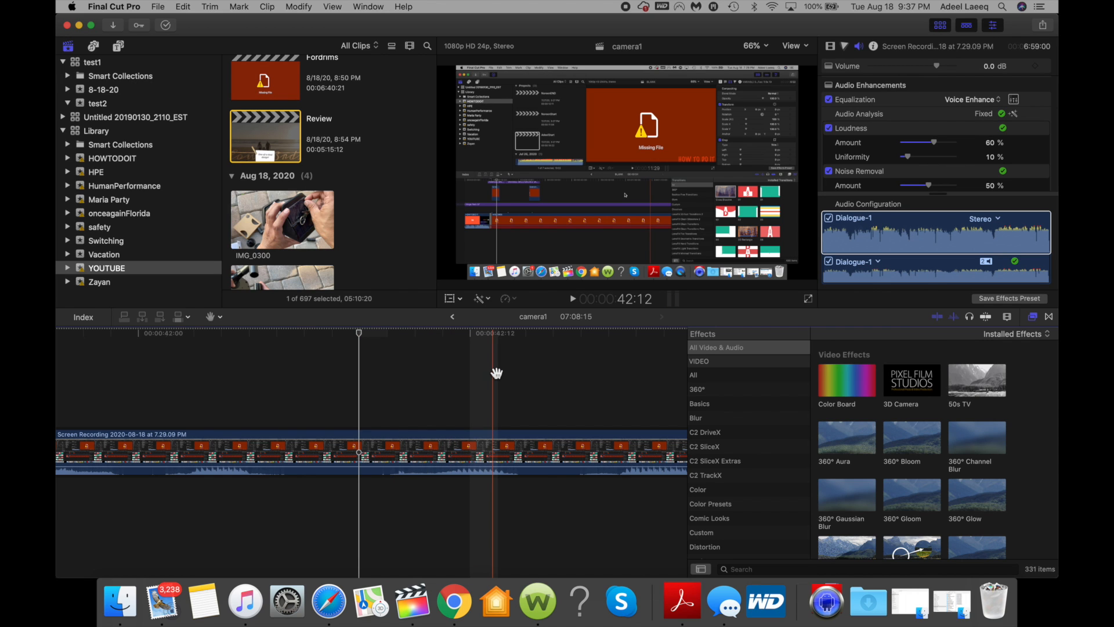
drag(497, 374, 162, 361)
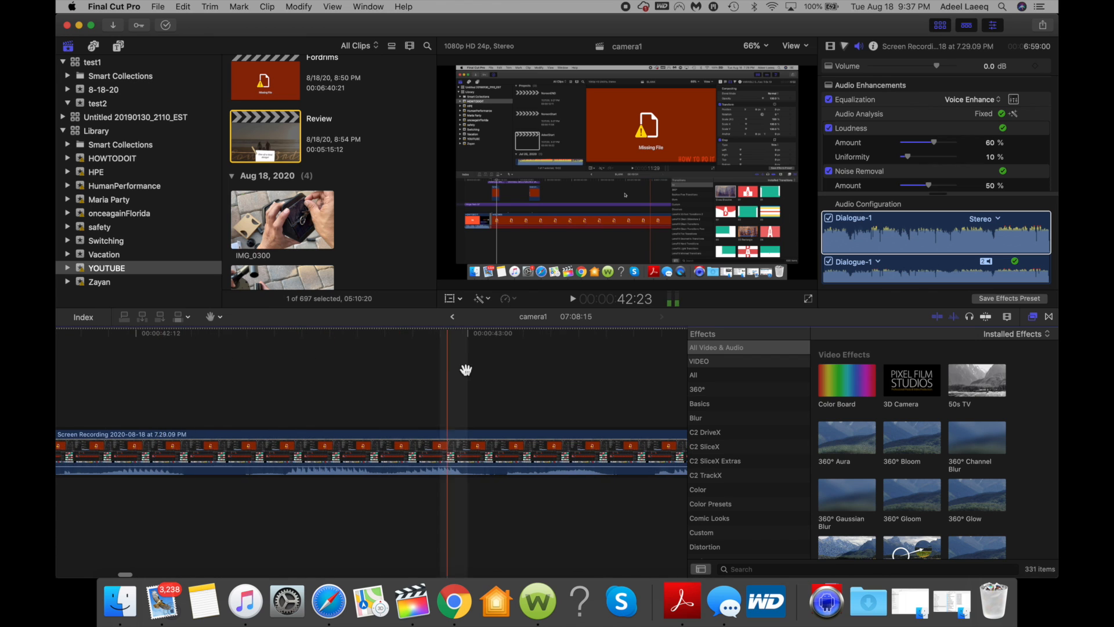
mouse_move(472, 370)
mouse_down()
mouse_move(132, 366)
mouse_move(487, 370)
mouse_up()
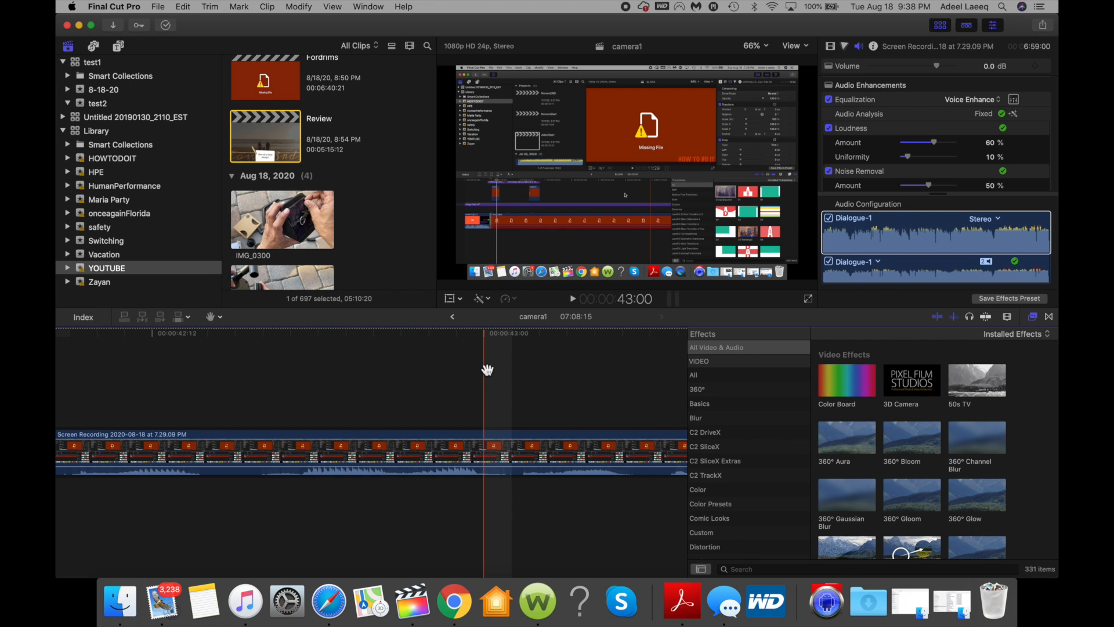
key(super+minus)
key(super+minus)
key(super+minus)
key(super+minus)
key(super+minus)
key(super+minus)
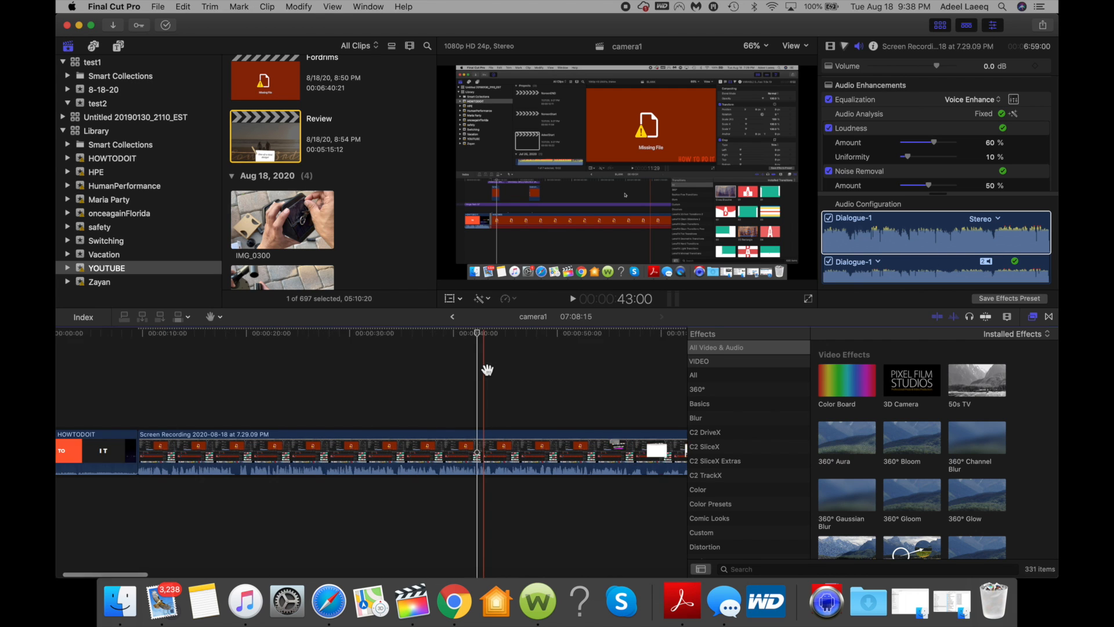
key(super+minus)
key(super+minus)
key(super+minus)
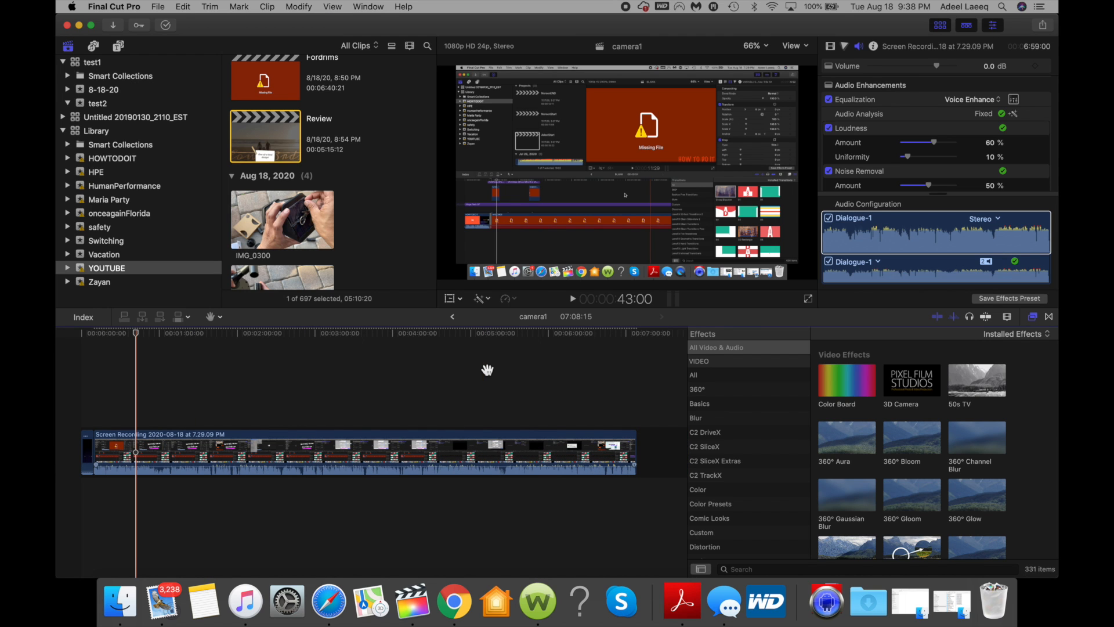
- Examine the screen recording clip around the playhead at closer and wider timeline magnifications
key(super+equal)
key(super+equal)
key(super+minus)
key(super+minus)
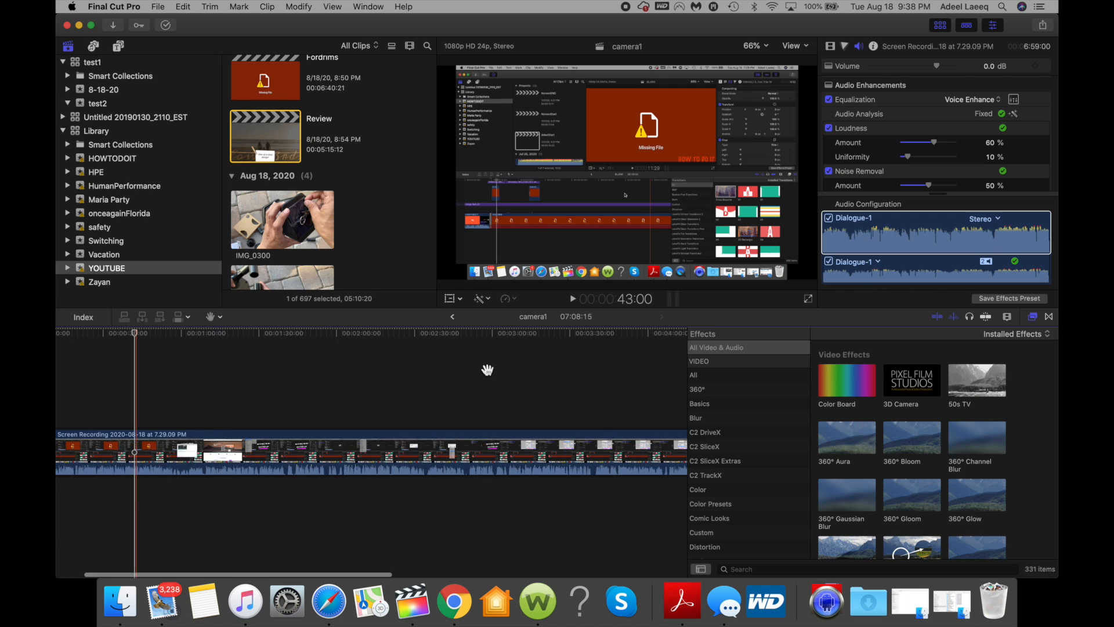
key(super+equal)
key(super+equal)
key(super+equal)
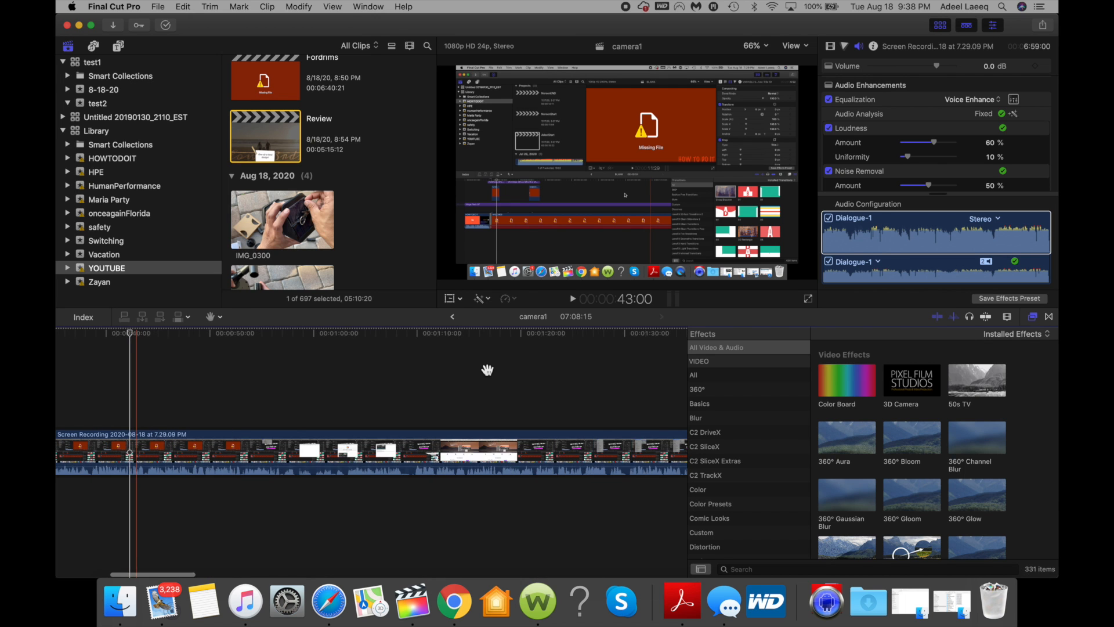
key(super+minus)
key(super+minus)
key(super+minus)
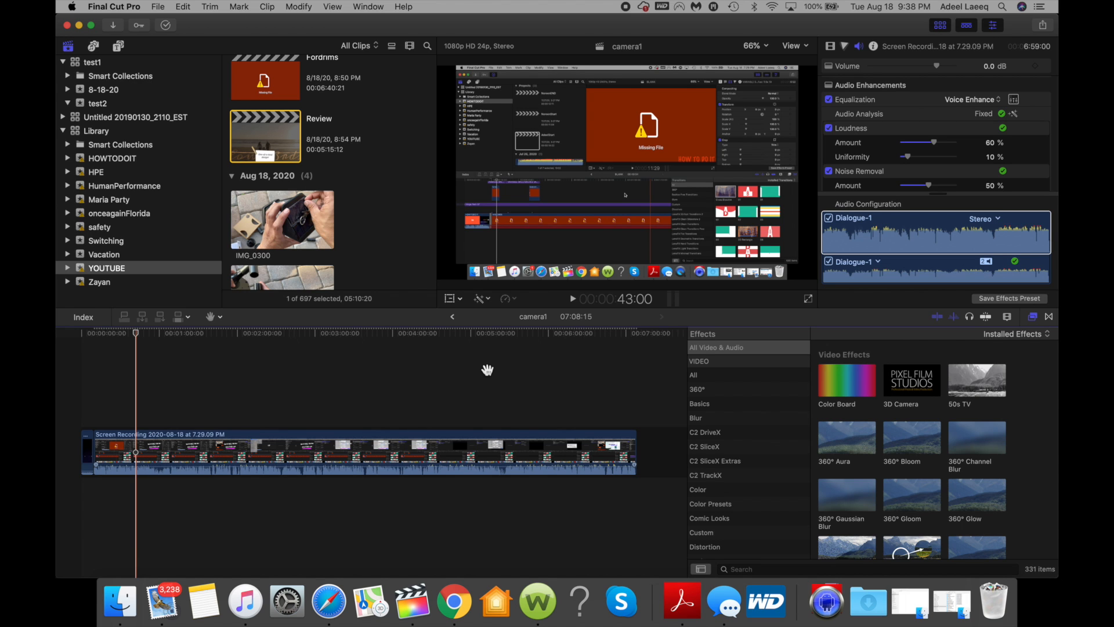
- Activate the Select tool and silence the screen recording clip by lowering its volume line to −∞ dB
key(a)
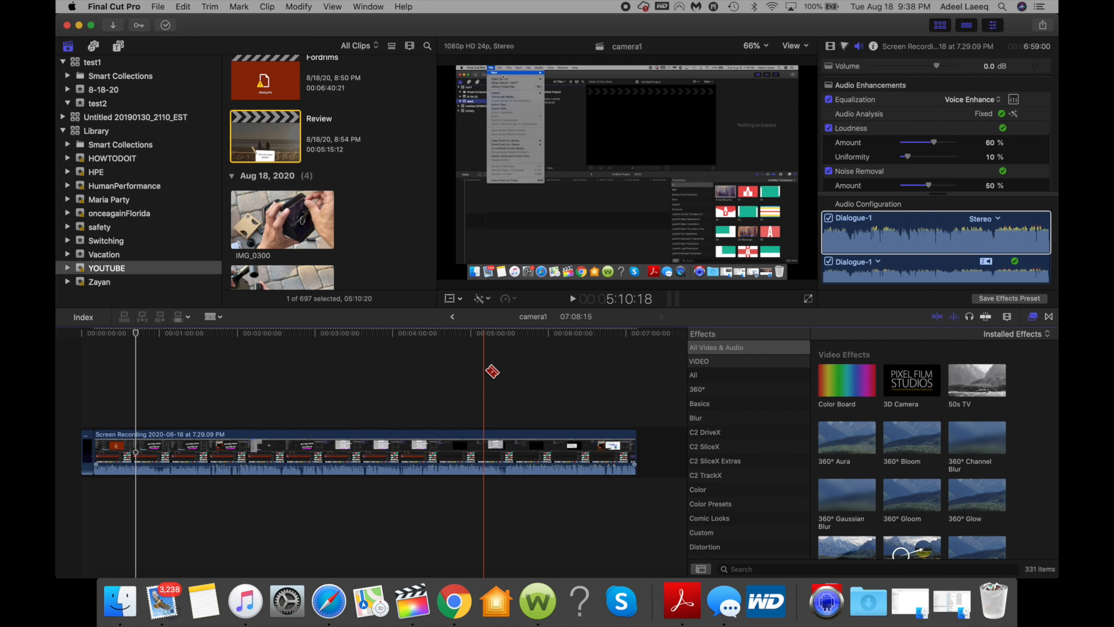
key(a)
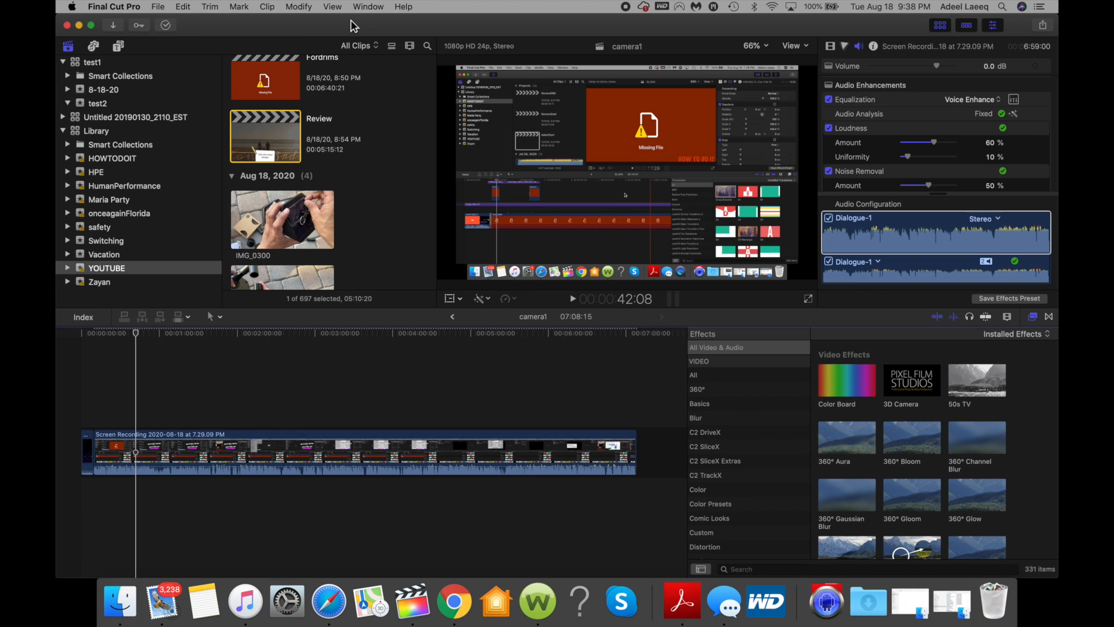
click(220, 318)
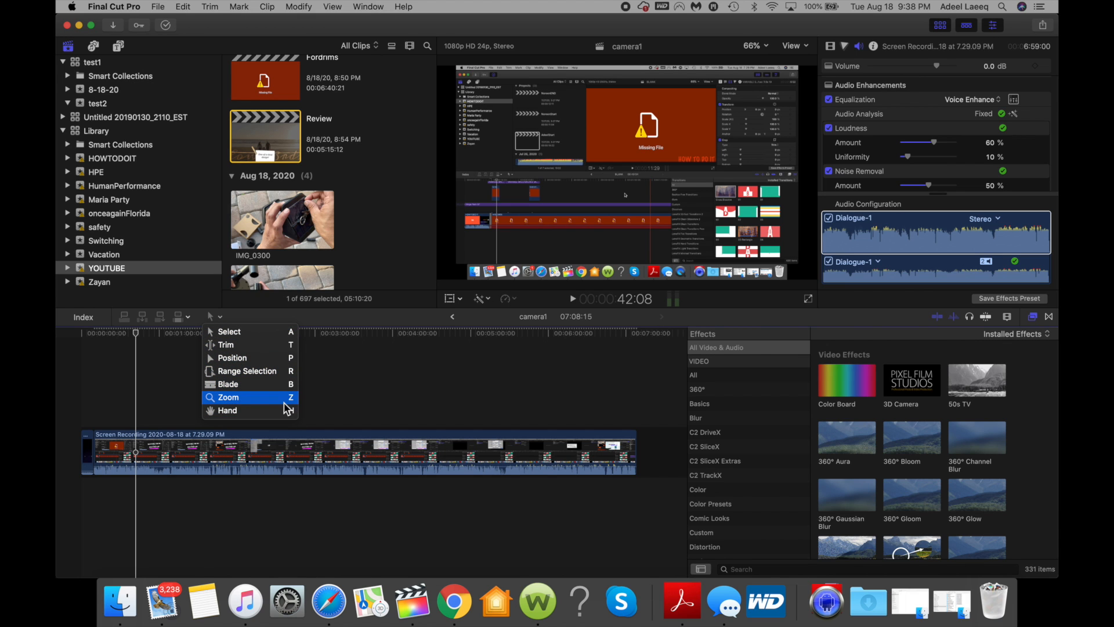
click(374, 392)
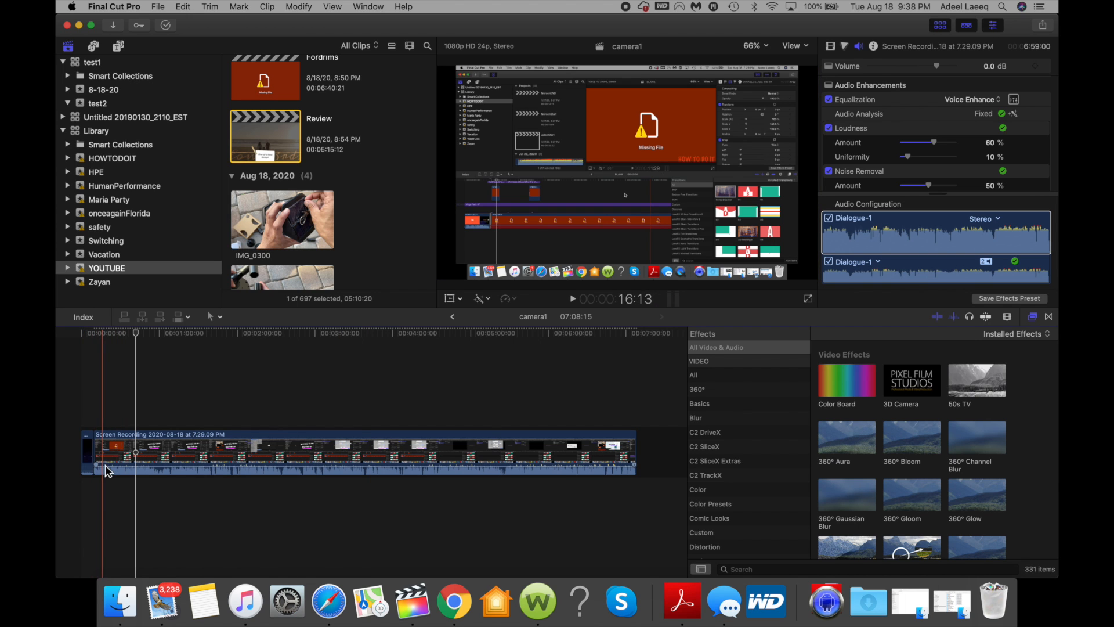
drag(106, 465, 104, 507)
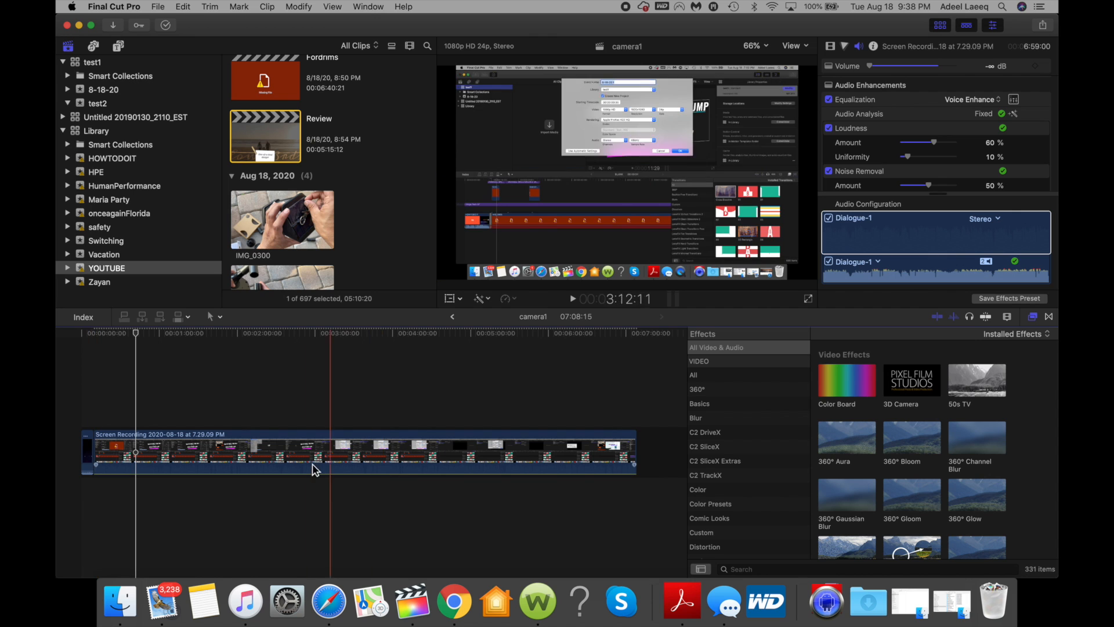
- Play the silenced clip from its start, sample playback at several points up to about 6:00, and stop playback
click(97, 441)
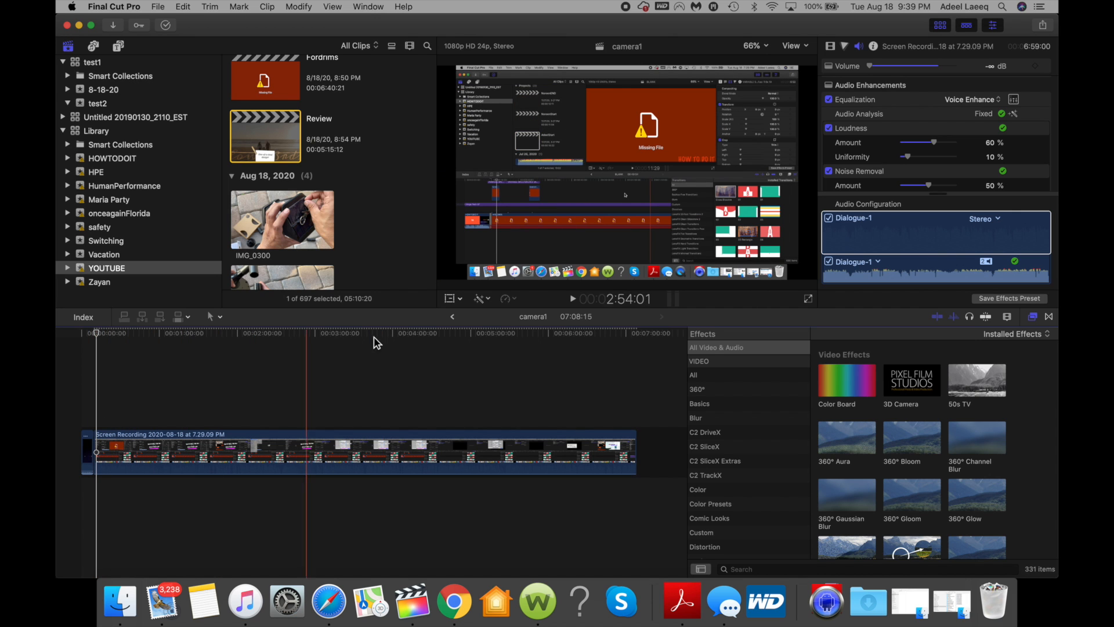
click(573, 300)
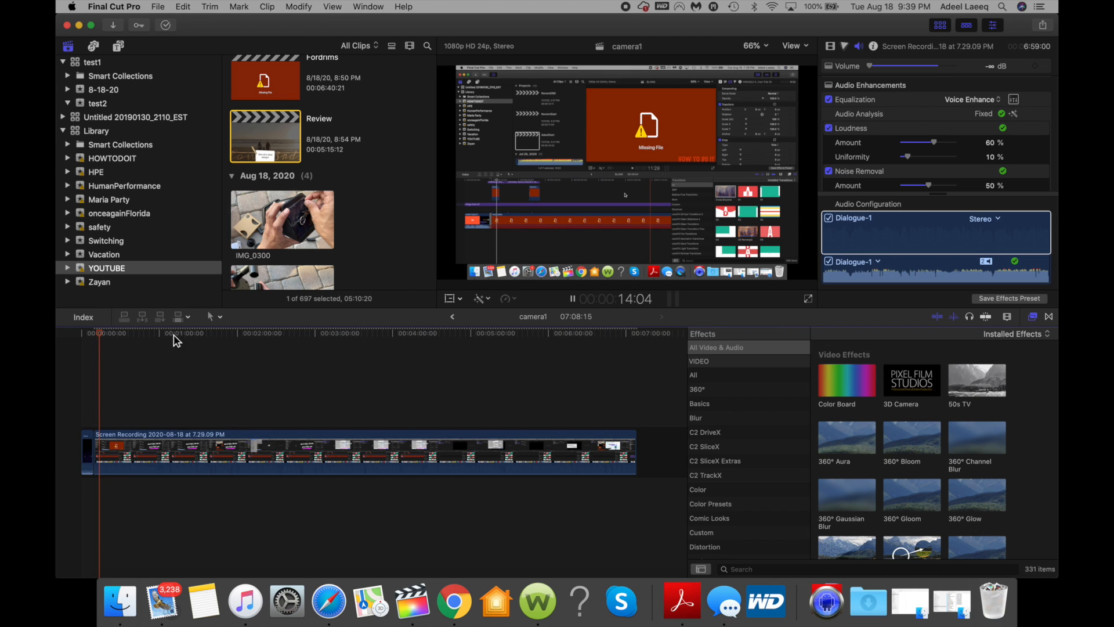
click(156, 334)
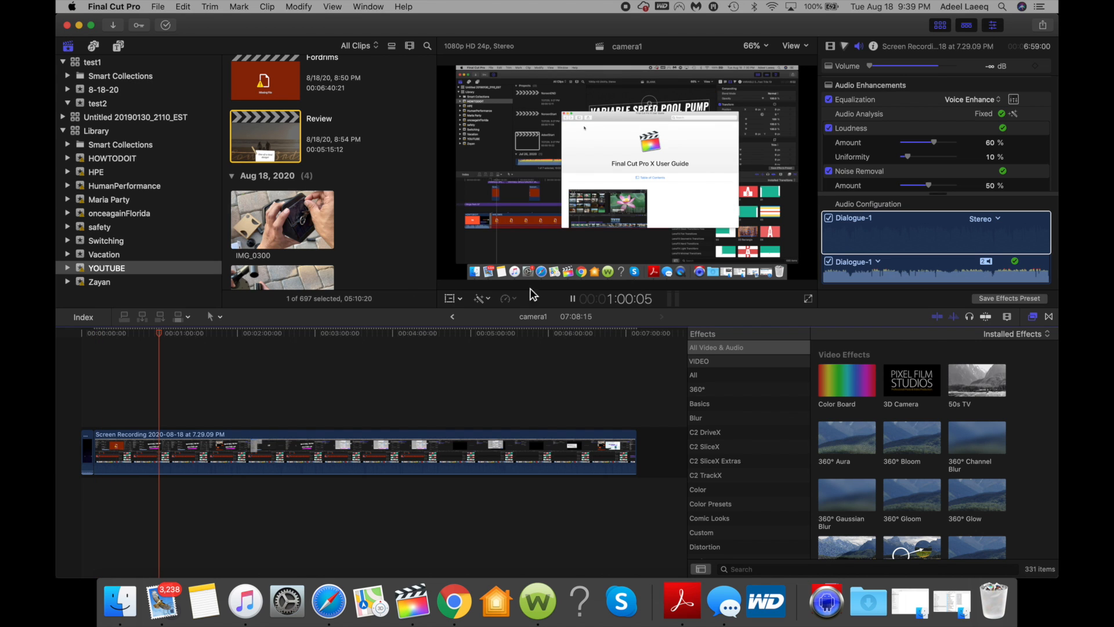
click(210, 334)
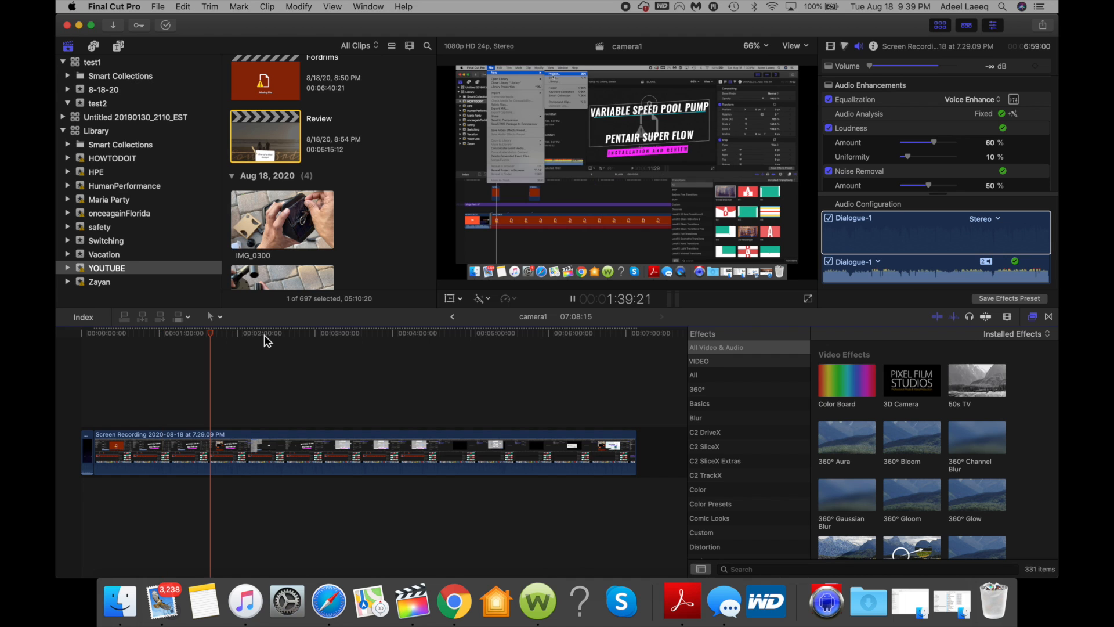
click(380, 336)
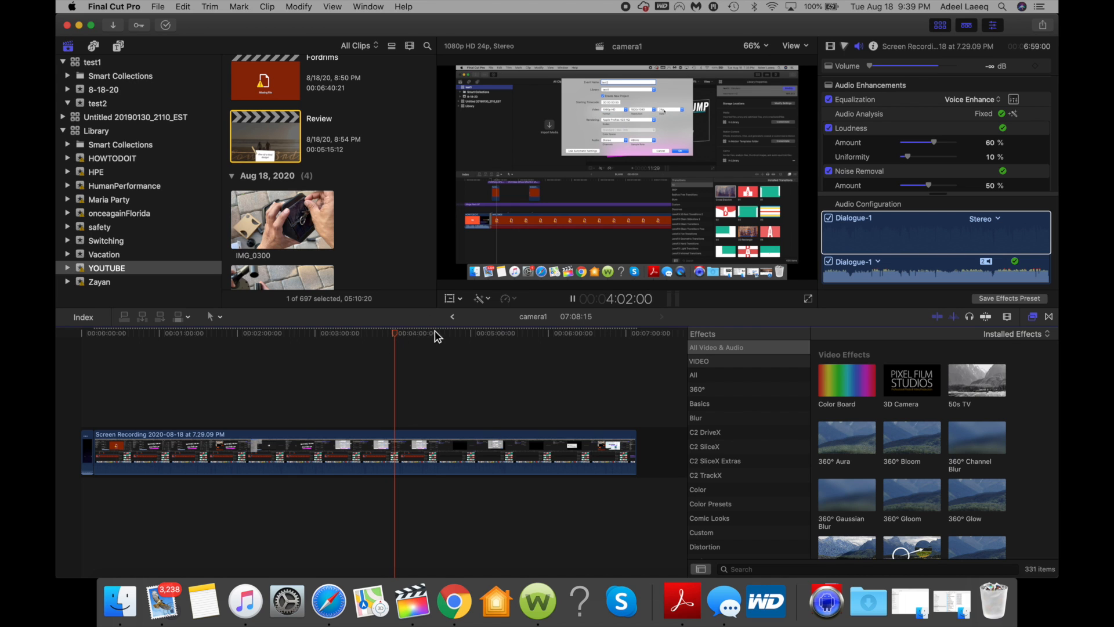
click(500, 334)
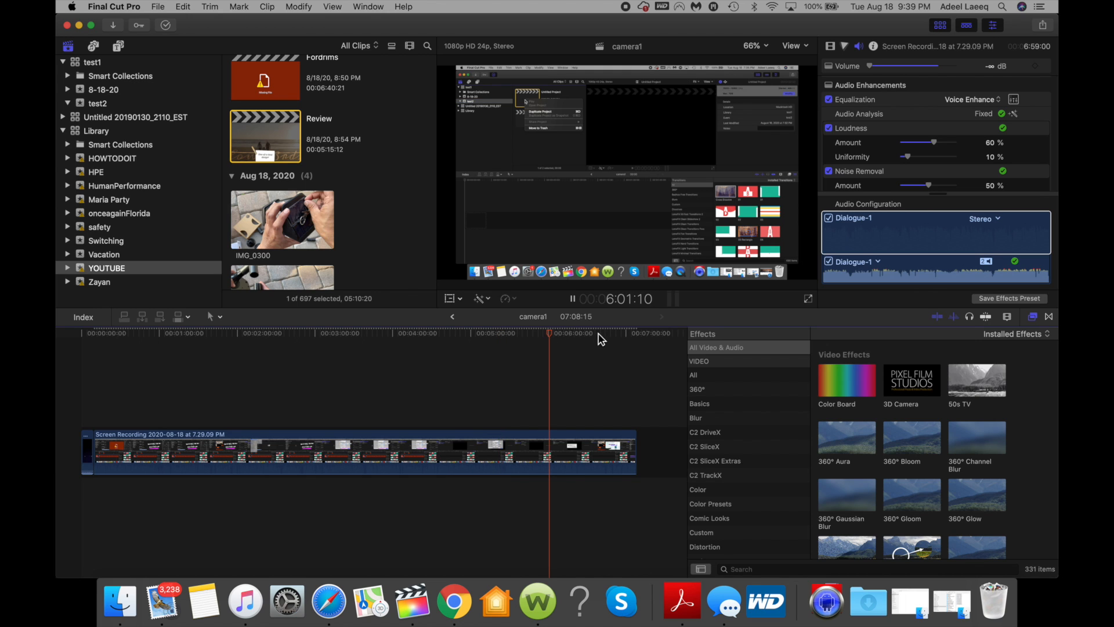
click(551, 334)
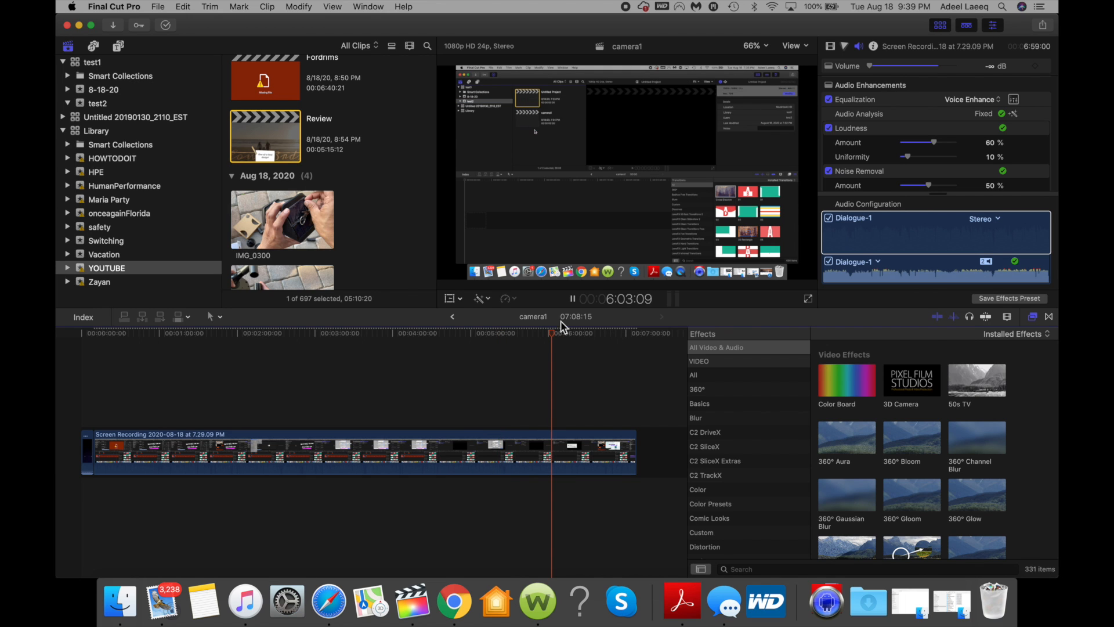
key(space)
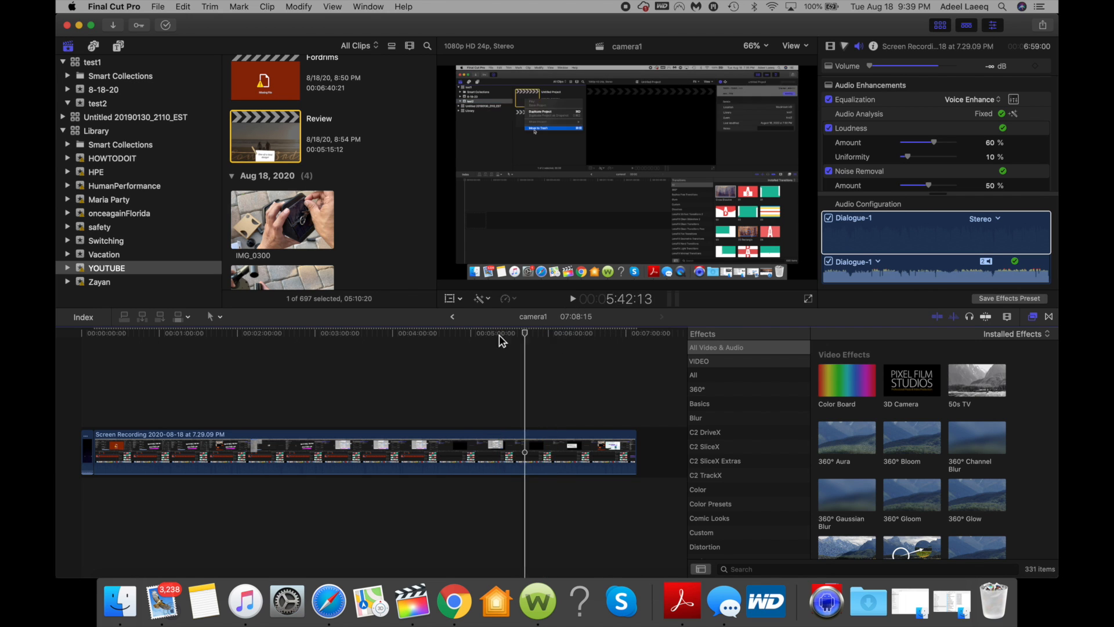
- Cut the screen recording clip with the Blade tool at about 5:09:00 and 5:15:25 of its source time
click(366, 336)
drag(366, 335, 496, 343)
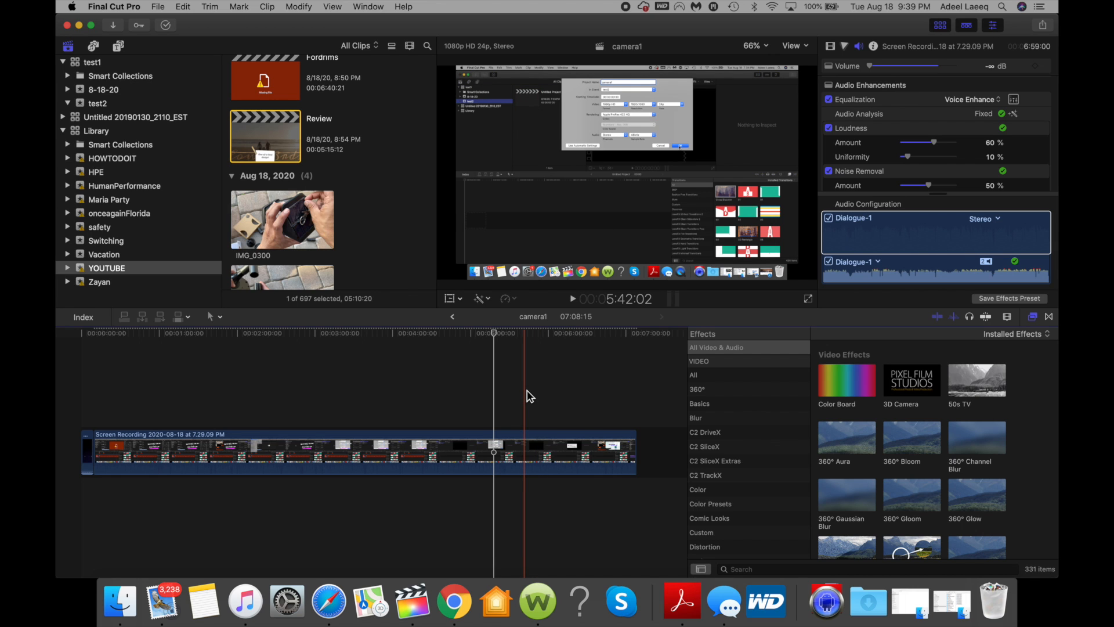
key(b)
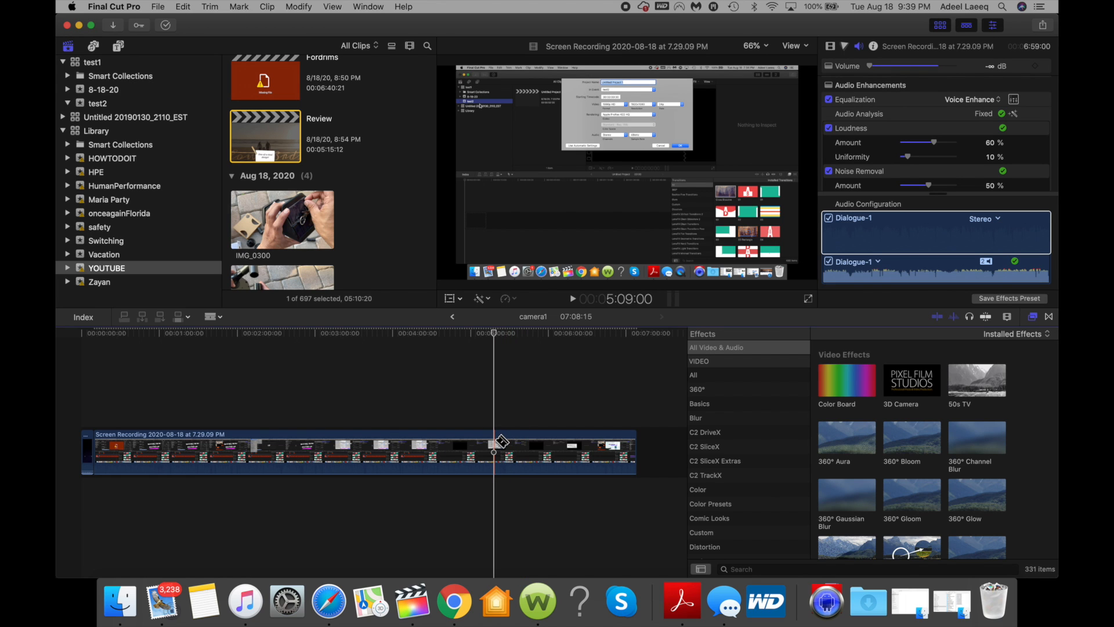
click(498, 443)
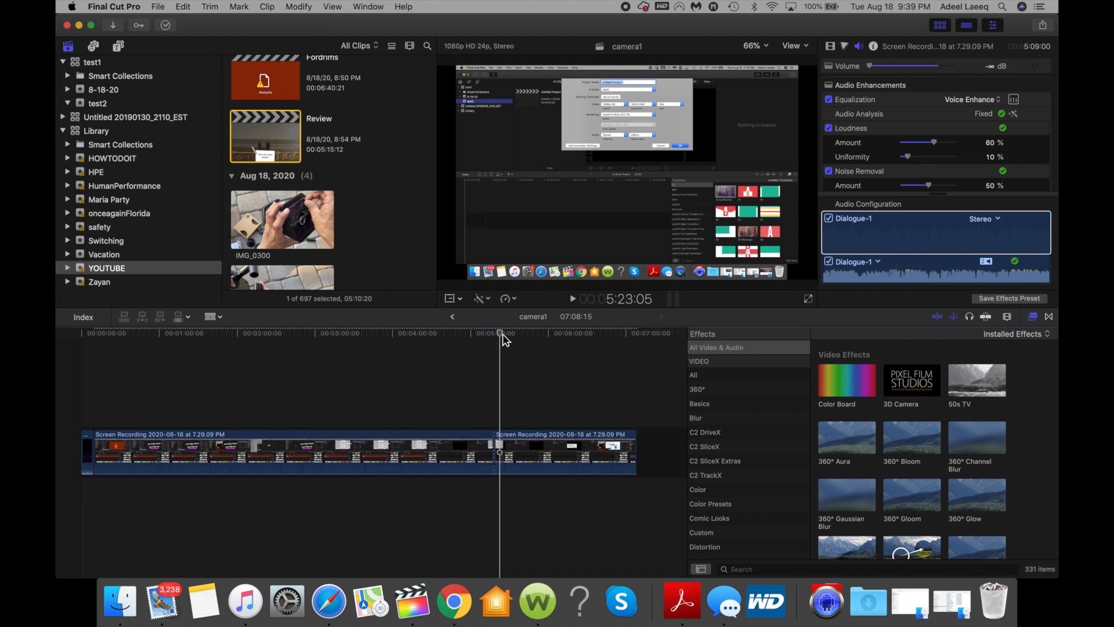
click(508, 449)
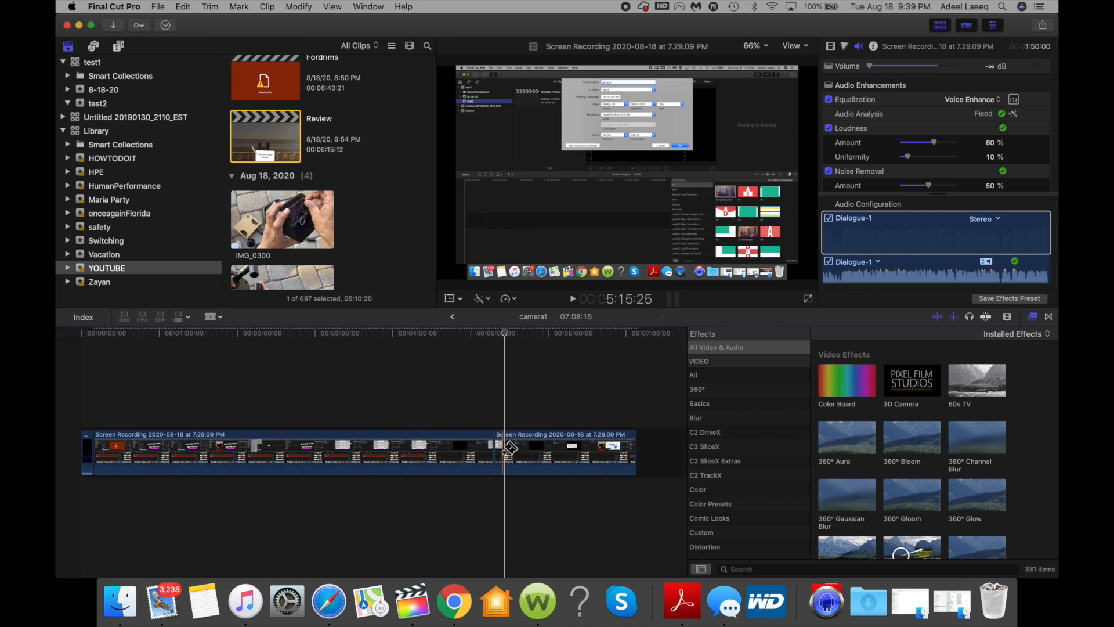
click(503, 449)
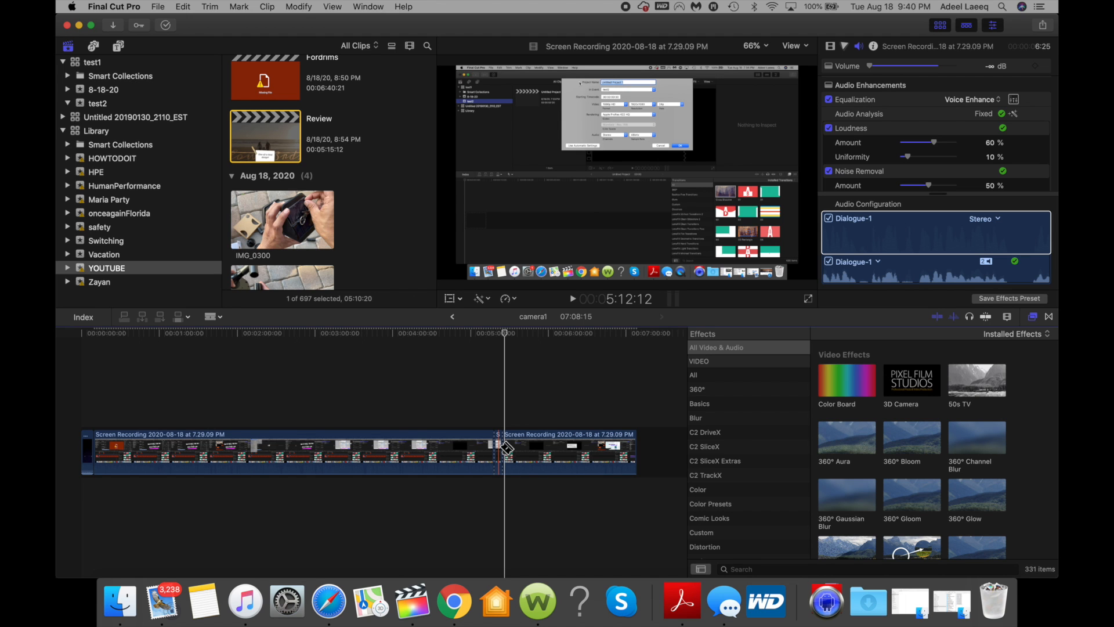
- Select the short segment between the two new cuts using the Select tool
key(super+equal)
key(super+equal)
key(super+equal)
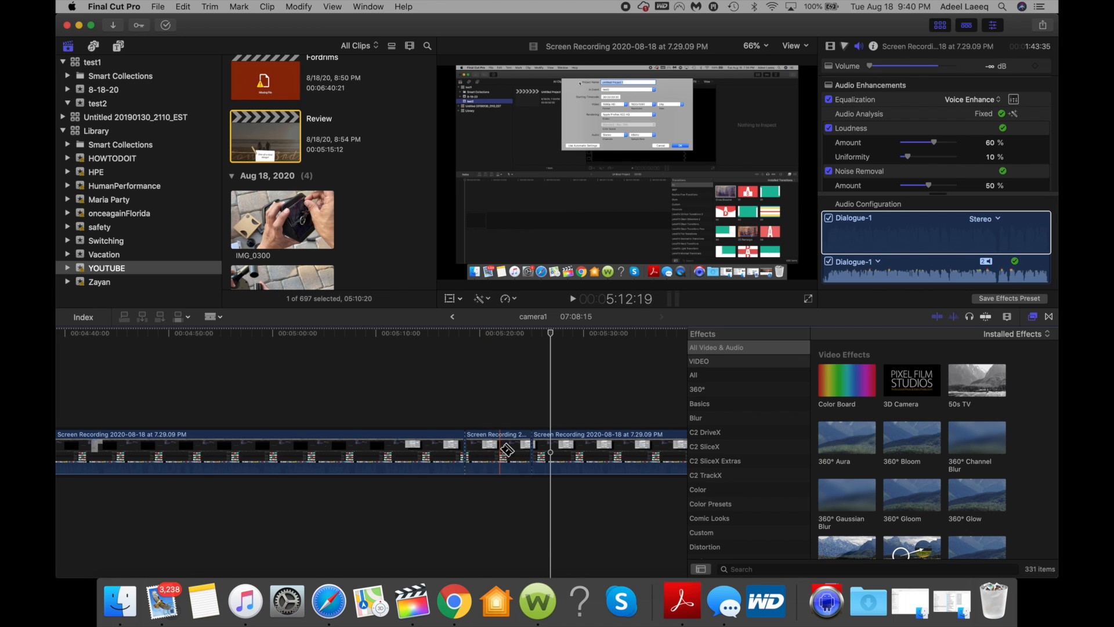
key(a)
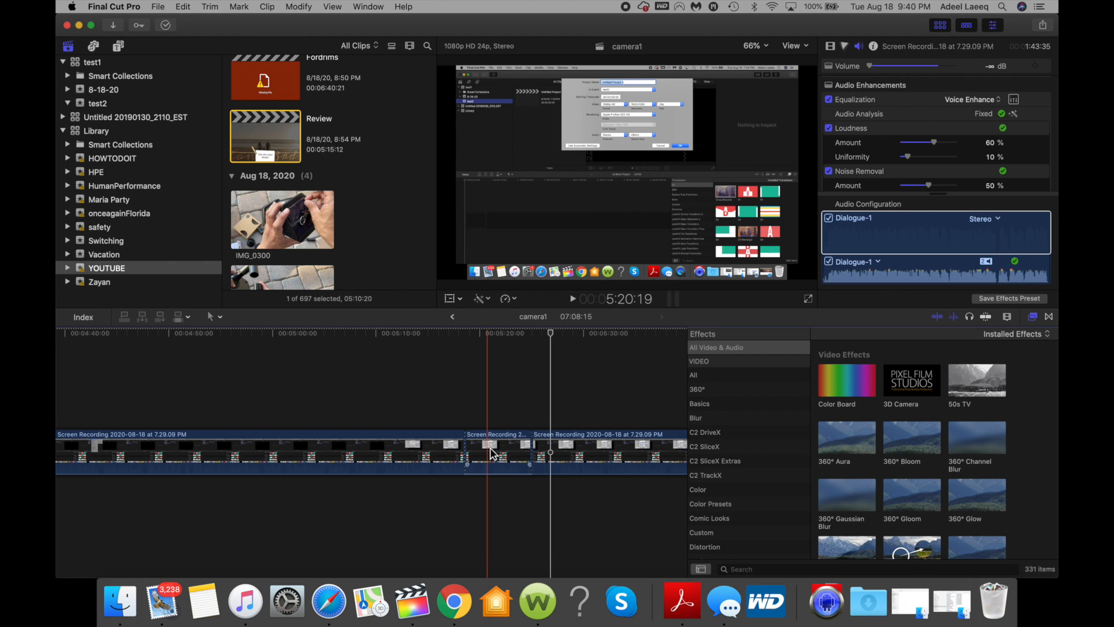
click(492, 453)
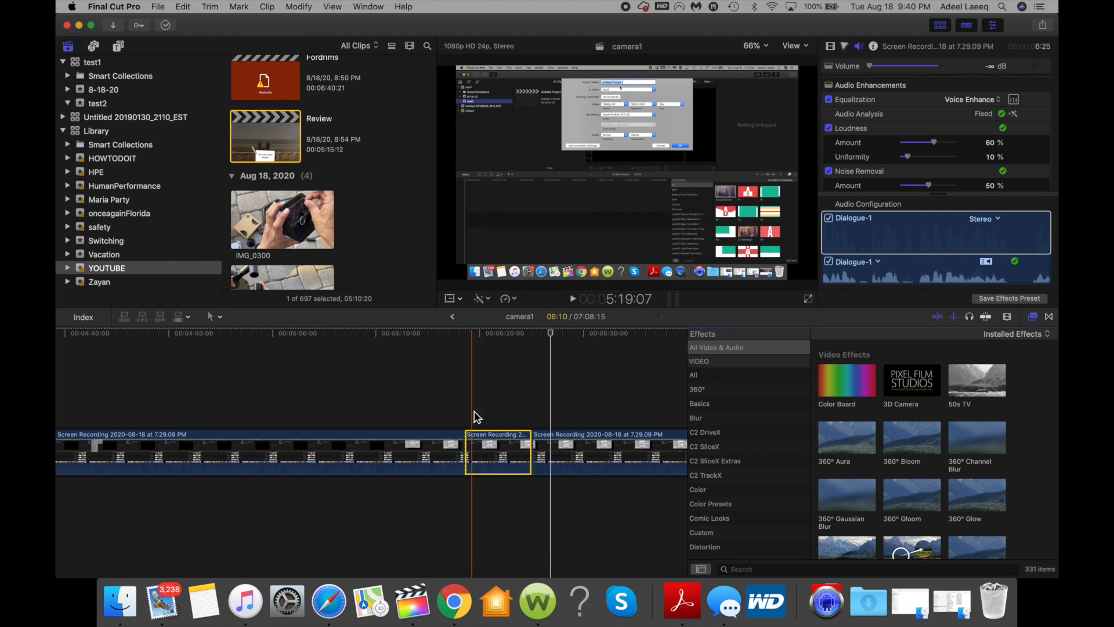
click(214, 317)
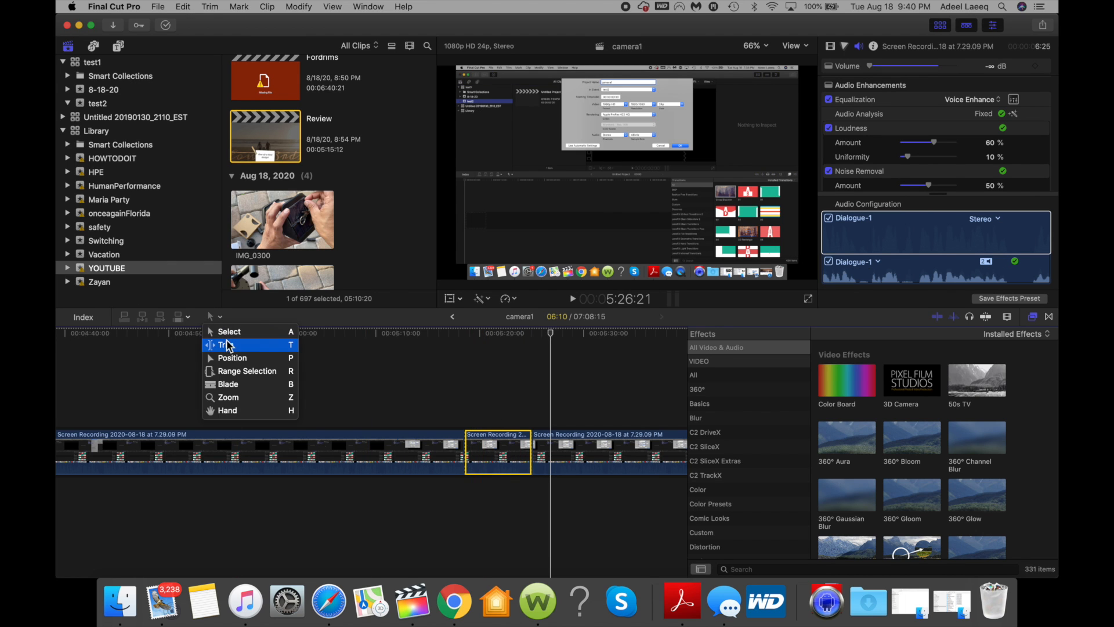
click(229, 331)
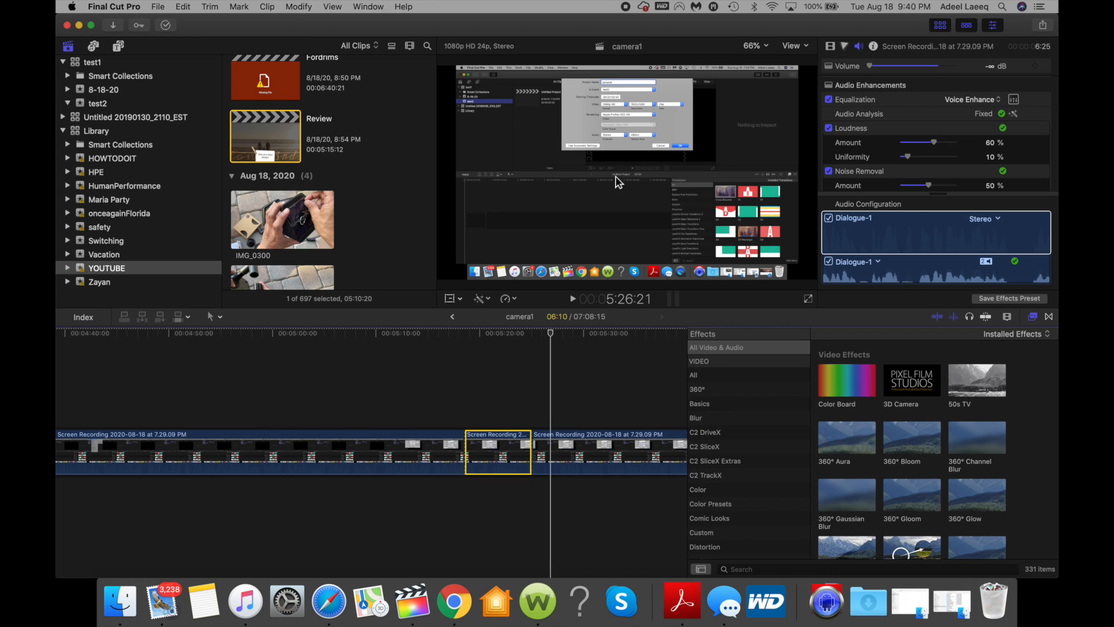
- Enlarge the clip after the second cut with Transform and reposition it so the recorded project settings dialog fills the viewer
click(461, 299)
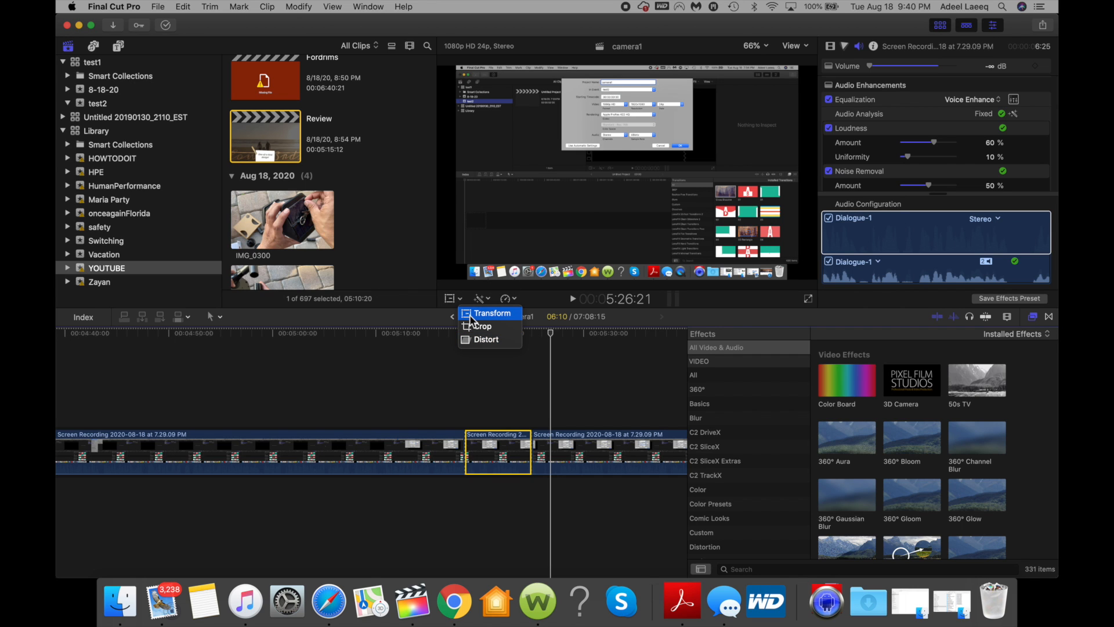
click(471, 316)
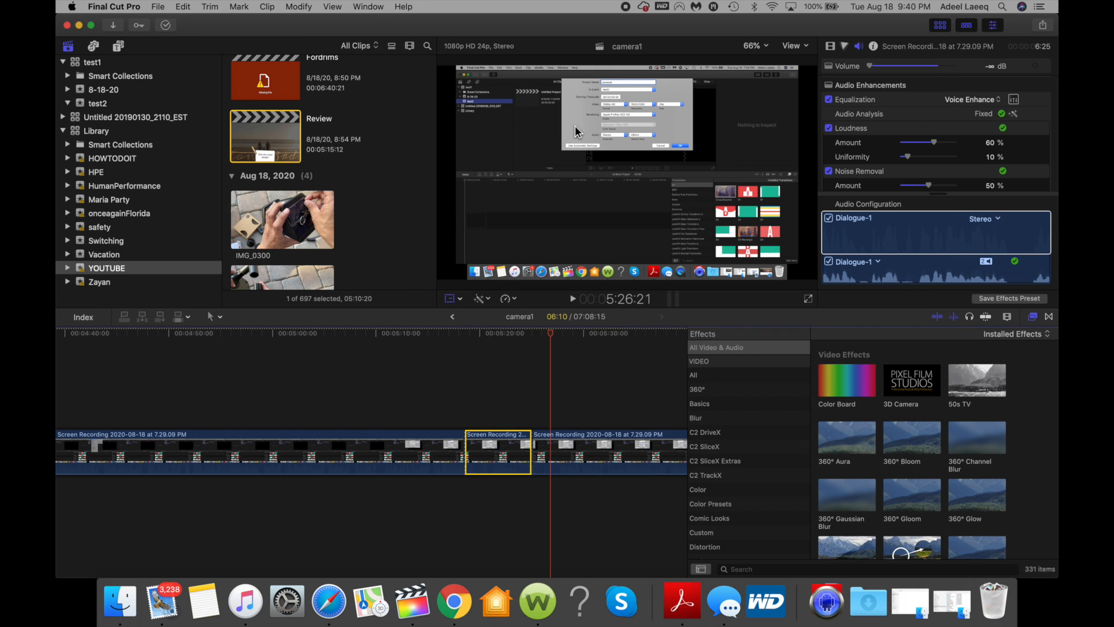
click(574, 155)
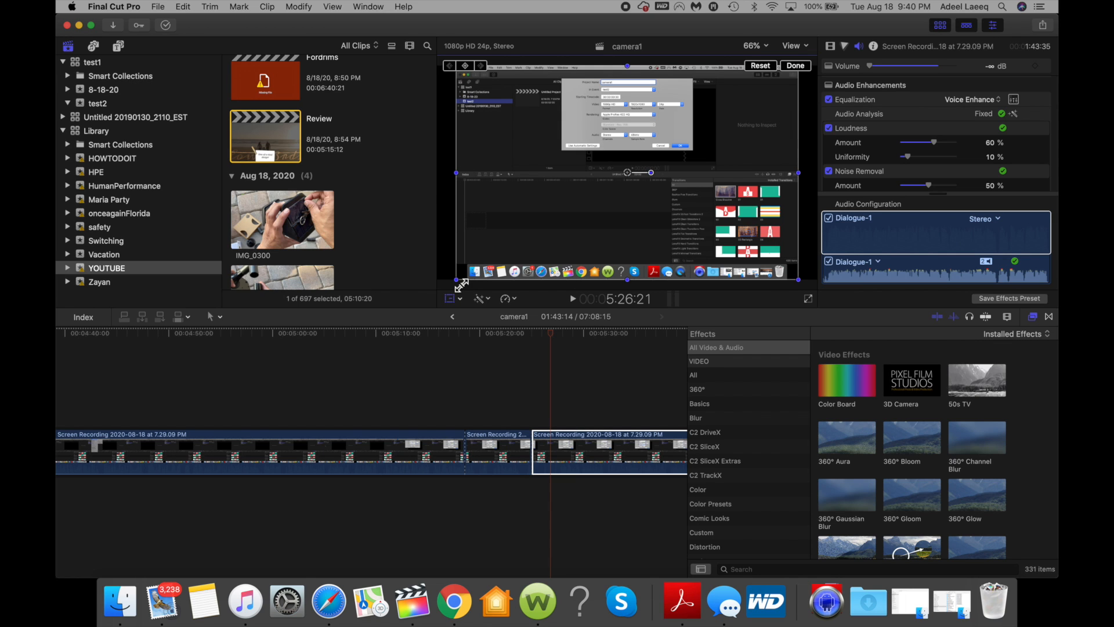
click(451, 302)
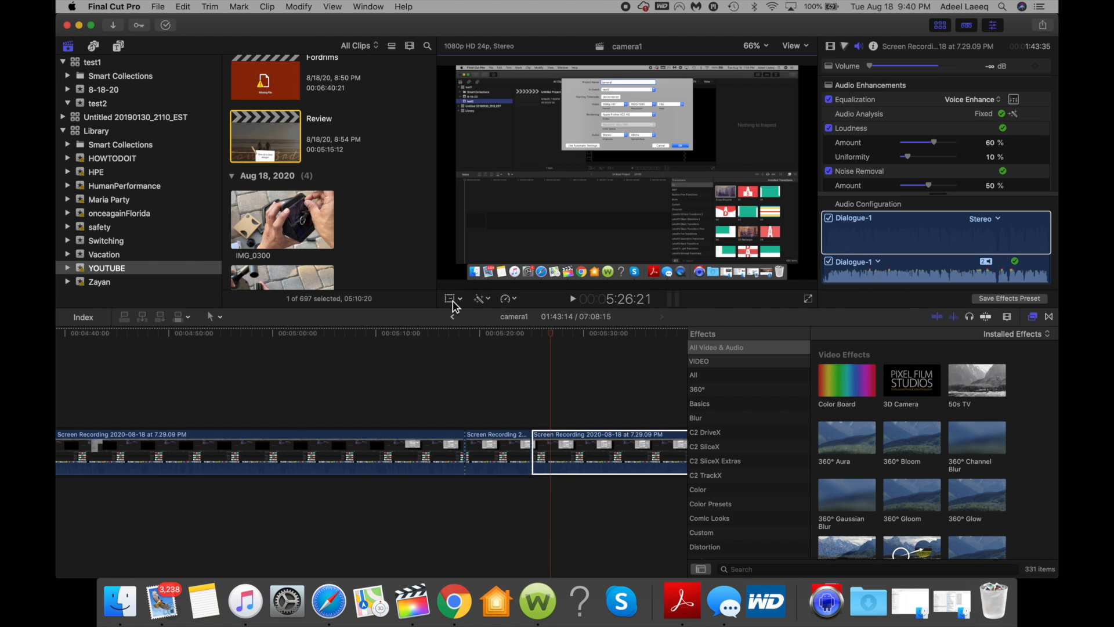
click(452, 302)
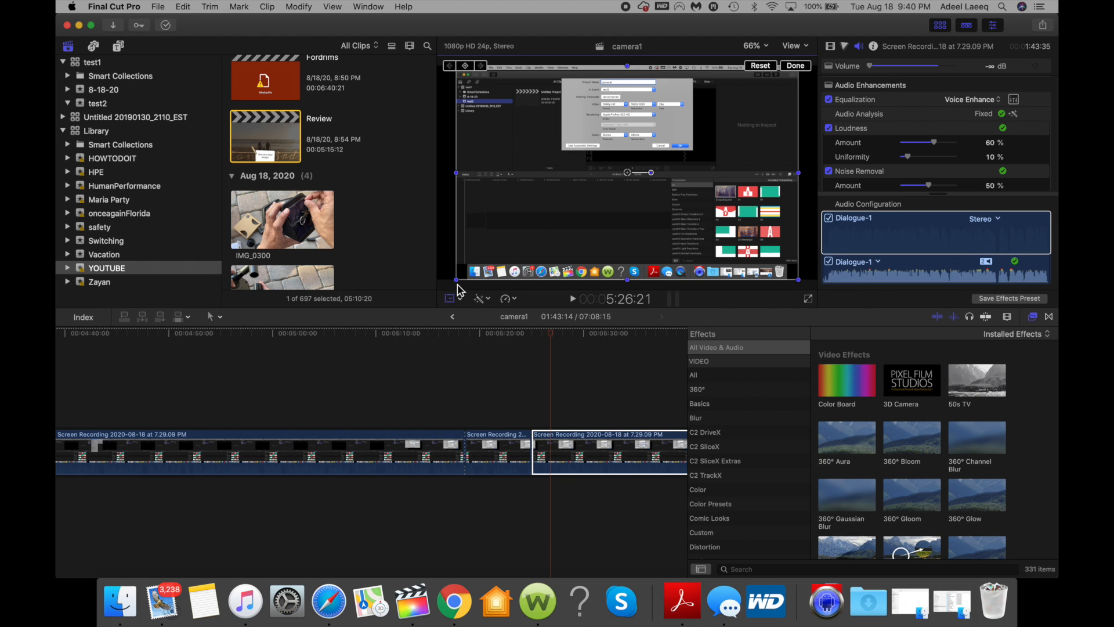
drag(458, 285, 291, 452)
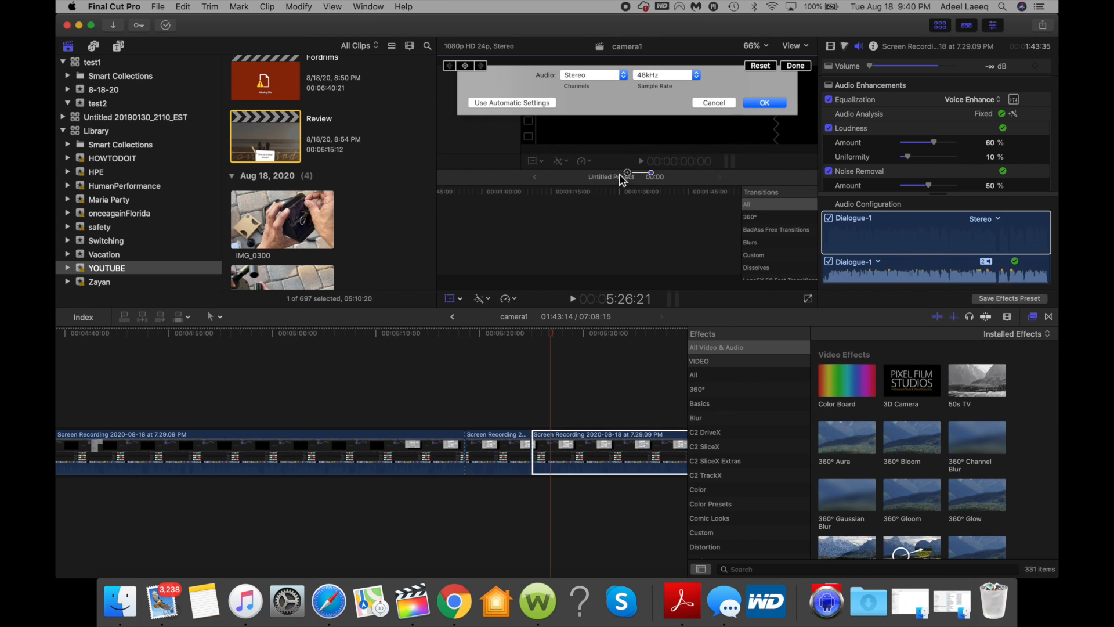
drag(628, 173, 631, 322)
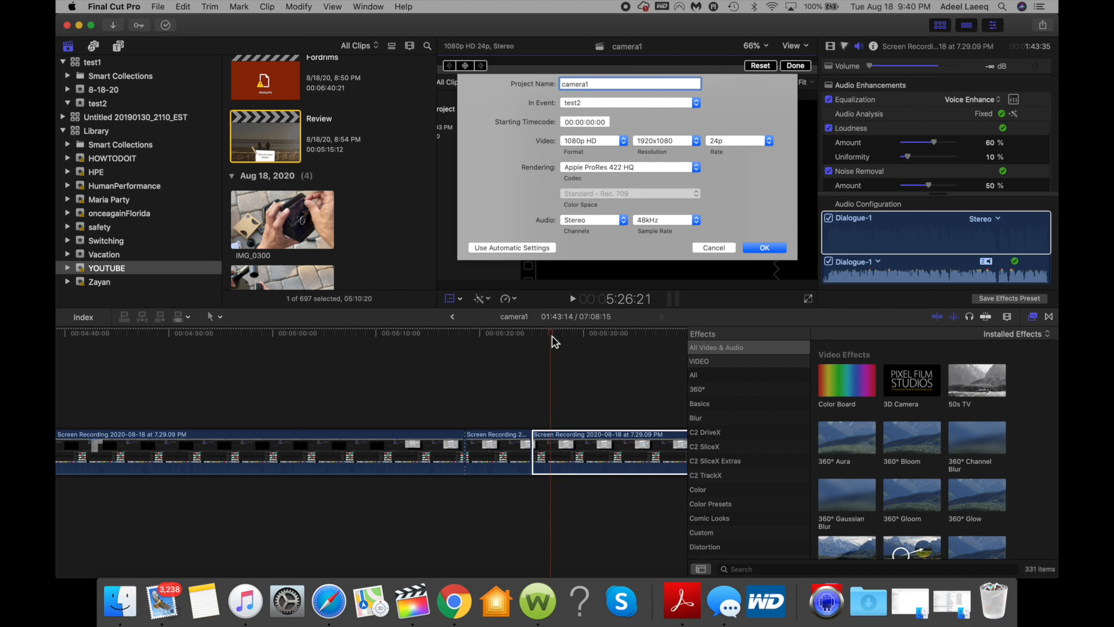
- Bring the cut points and the whole enlarged last clip into view in the timeline with the Hand tool
key(h)
drag(549, 368, 205, 380)
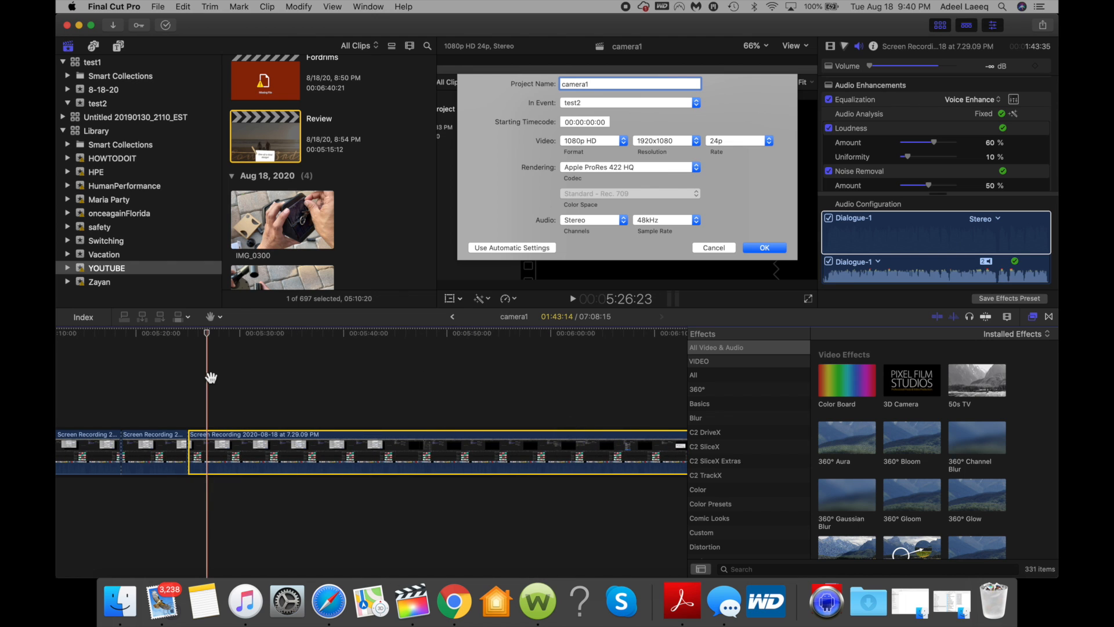
key(super+minus)
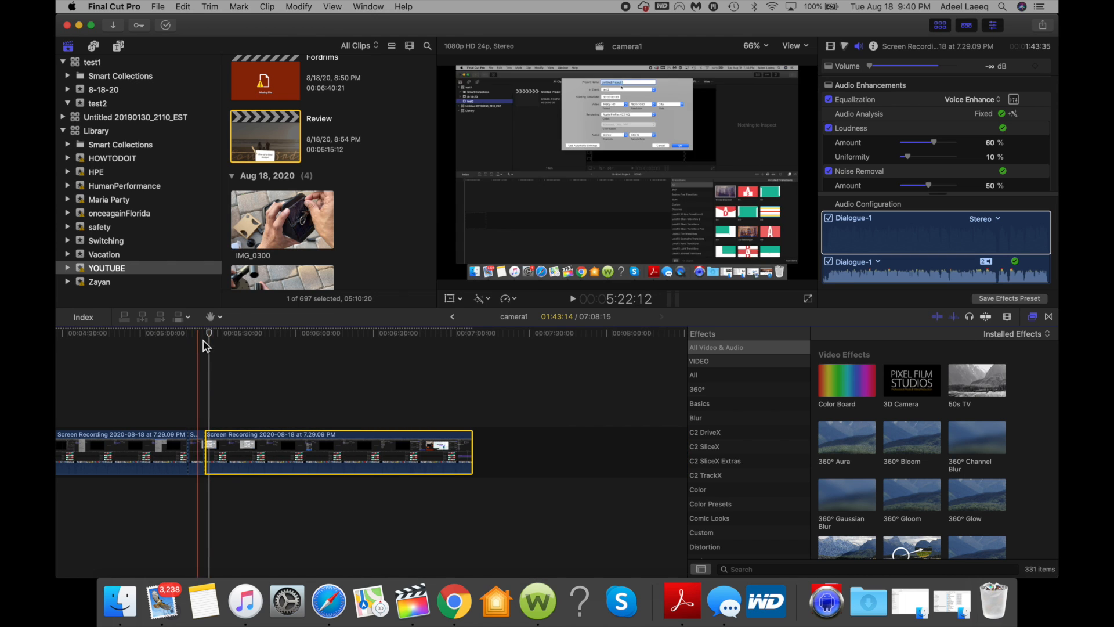
- Cut the enlarged last clip at 6:15:00, where the delete-event confirmation shows, and play back the change into the enlarged view from 5:21:03
mouse_move(210, 333)
mouse_down()
mouse_move(197, 333)
mouse_move(220, 333)
mouse_up()
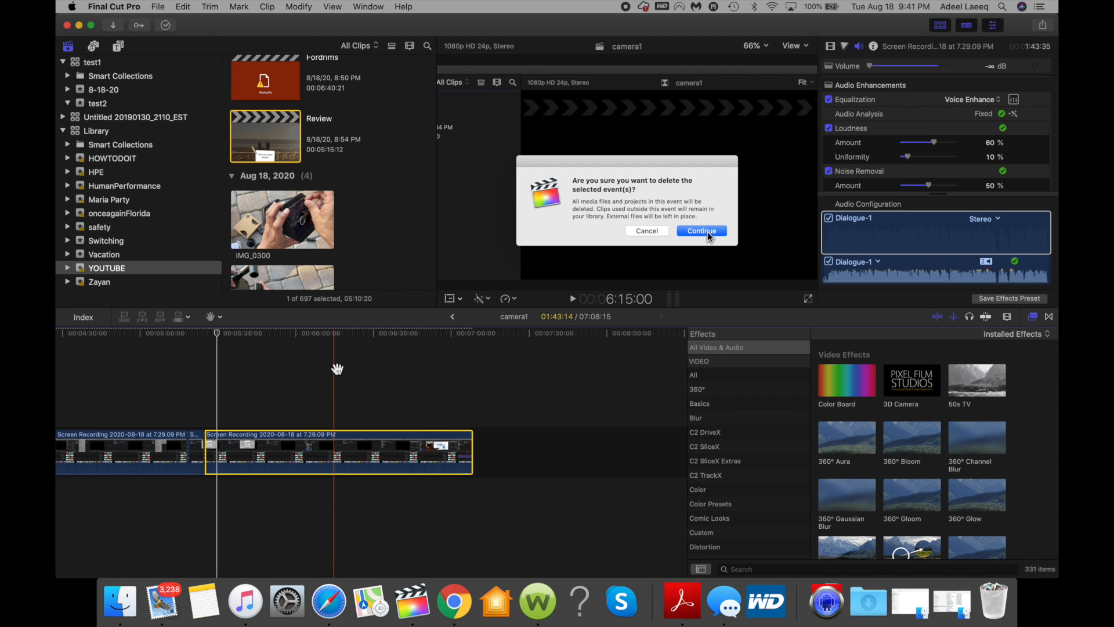
key(super+b)
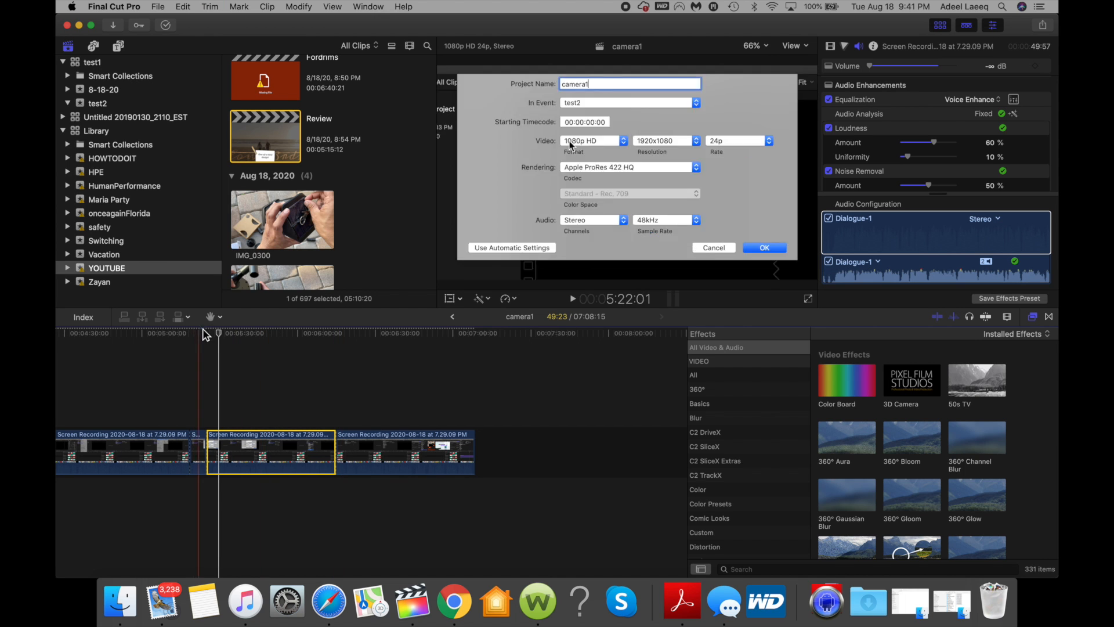
drag(218, 333, 186, 332)
click(195, 332)
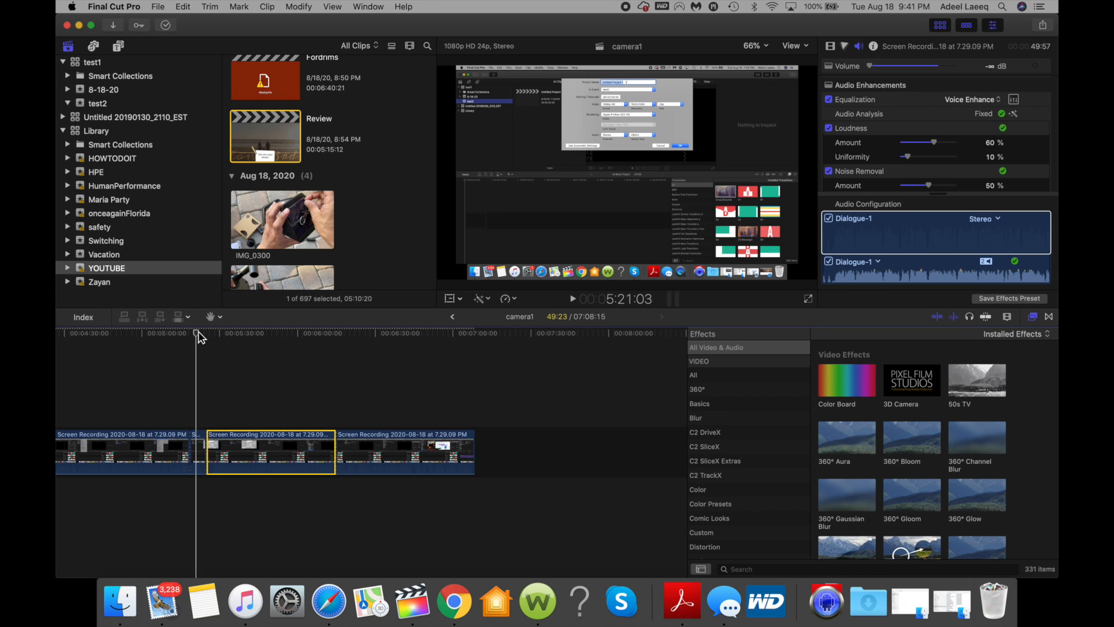
key(space)
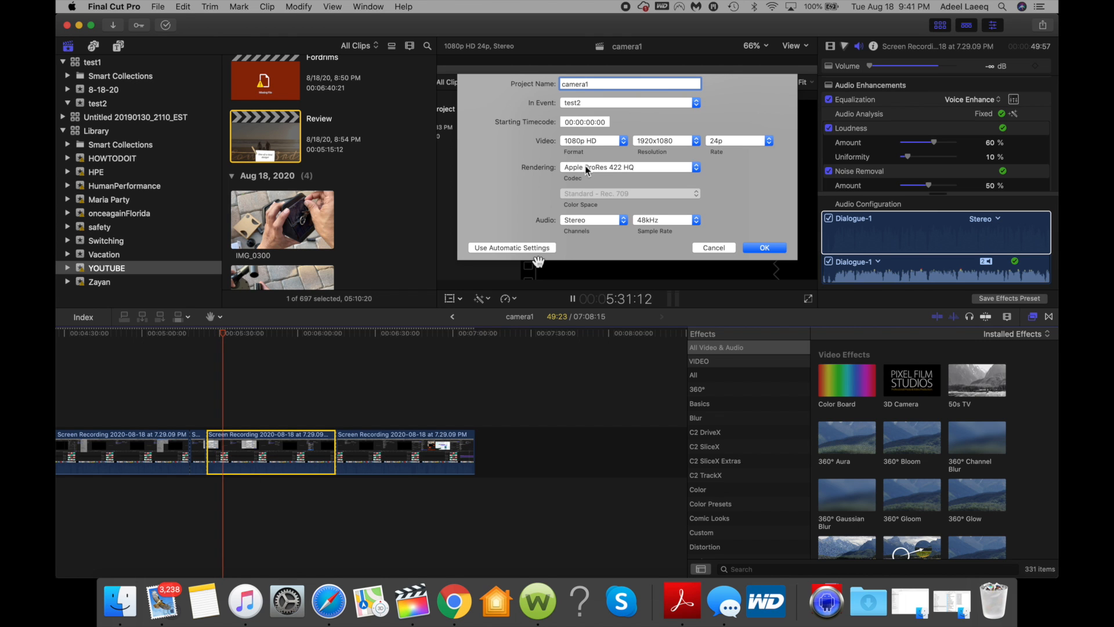
key(space)
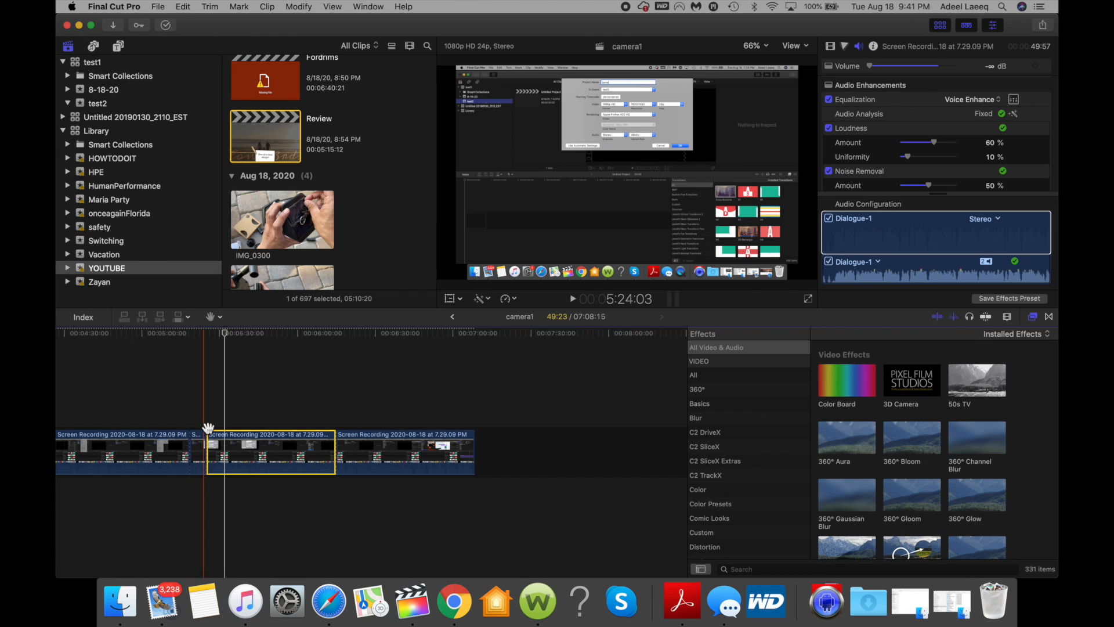
- Enlarge the short segment before the zoomed clip with Transform and move it down so the recorded project settings dialog fills the viewer
key(a)
click(200, 452)
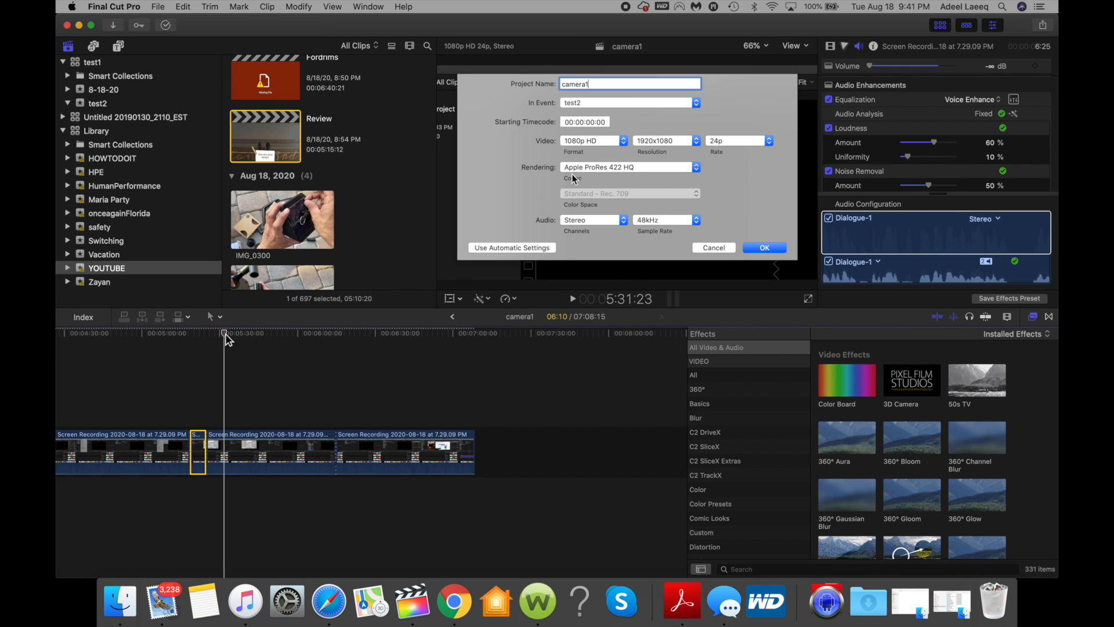
drag(225, 336, 201, 337)
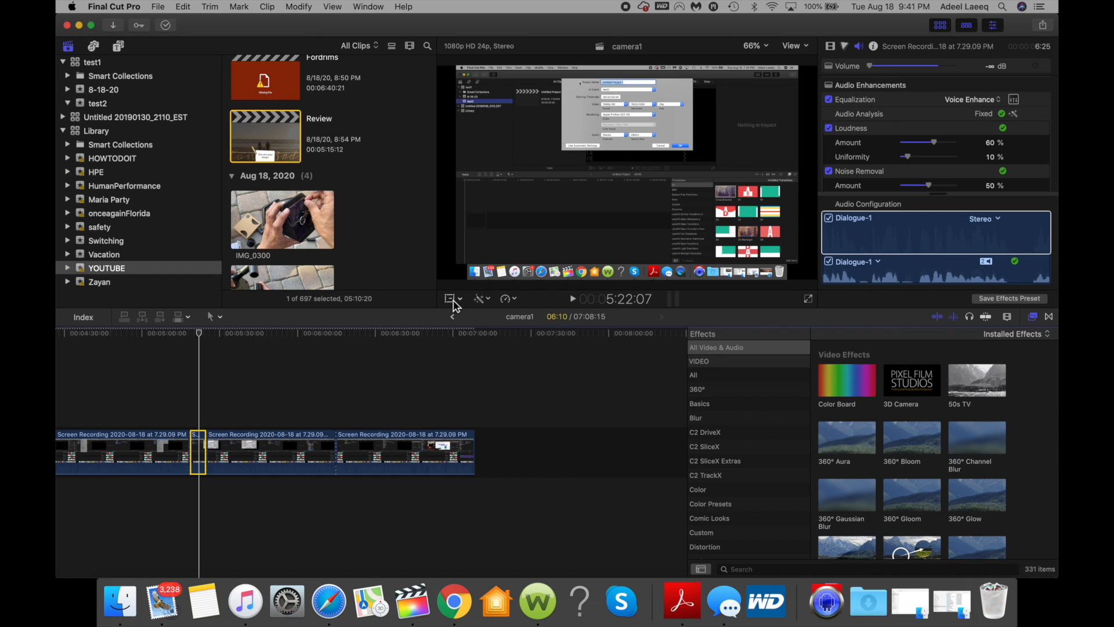
click(451, 299)
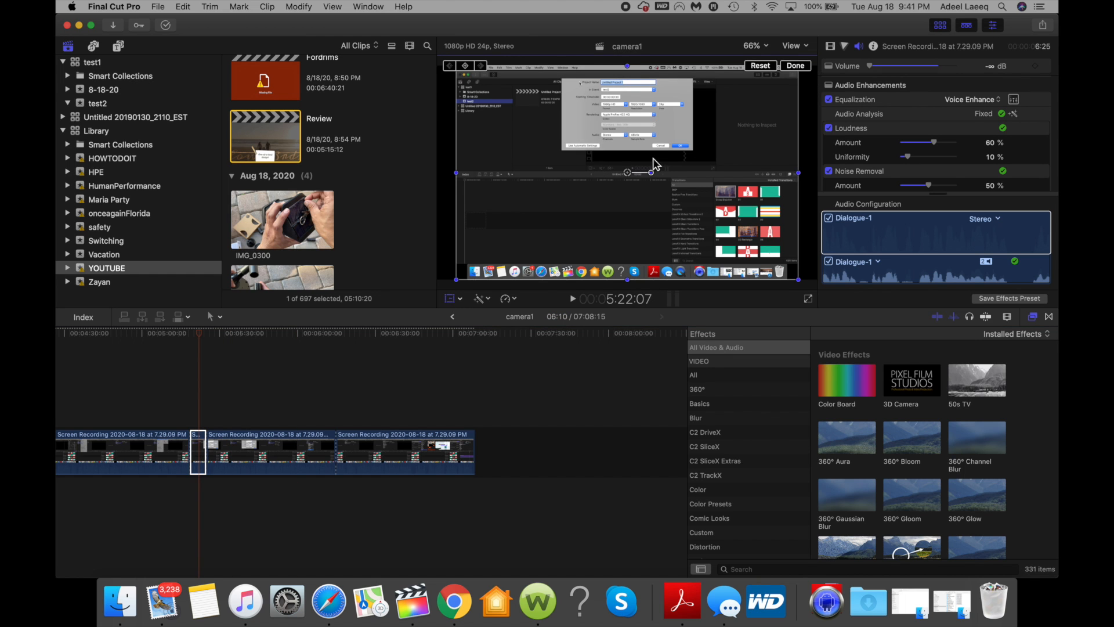
drag(459, 285, 248, 495)
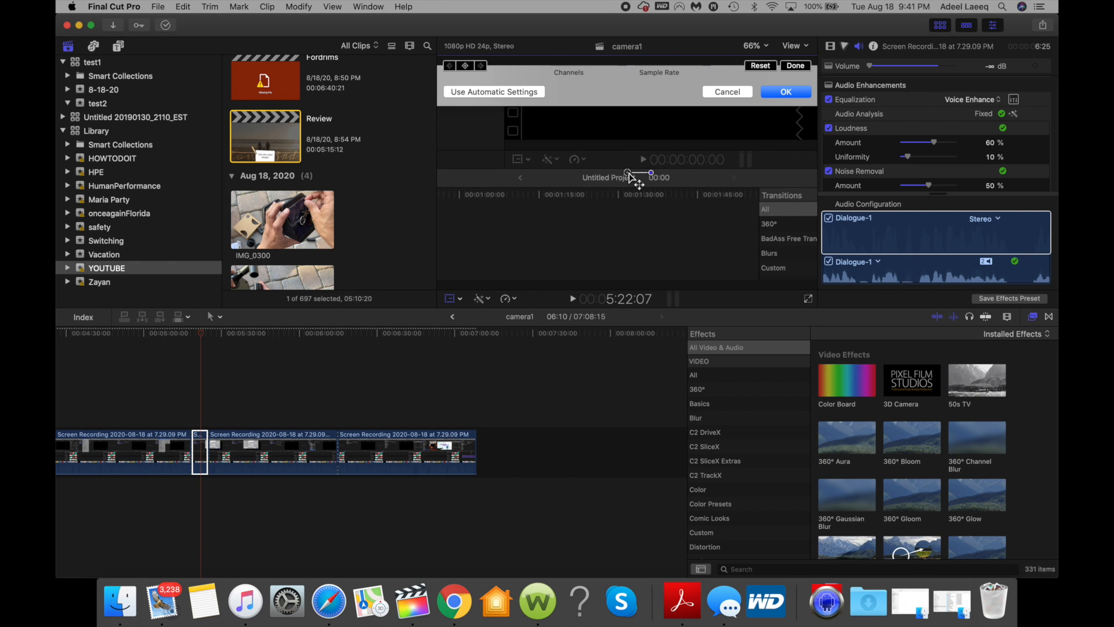
drag(636, 179, 625, 343)
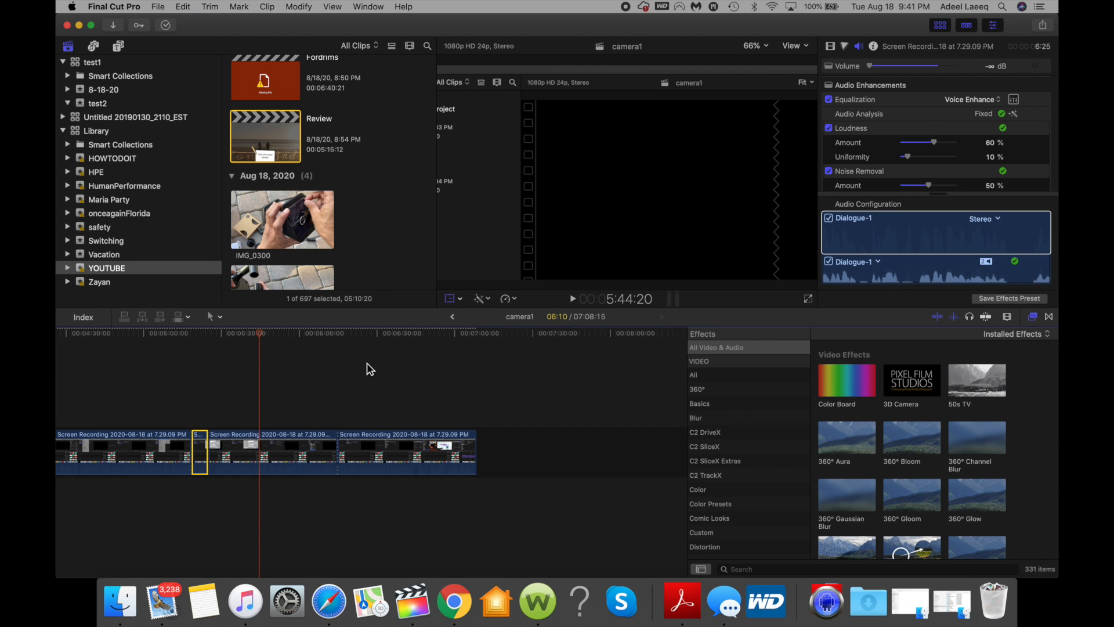
- Undo the Transform enlargements and Blade cuts until the screen recording is a single uncut clip again
key(super+z)
key(super+z)
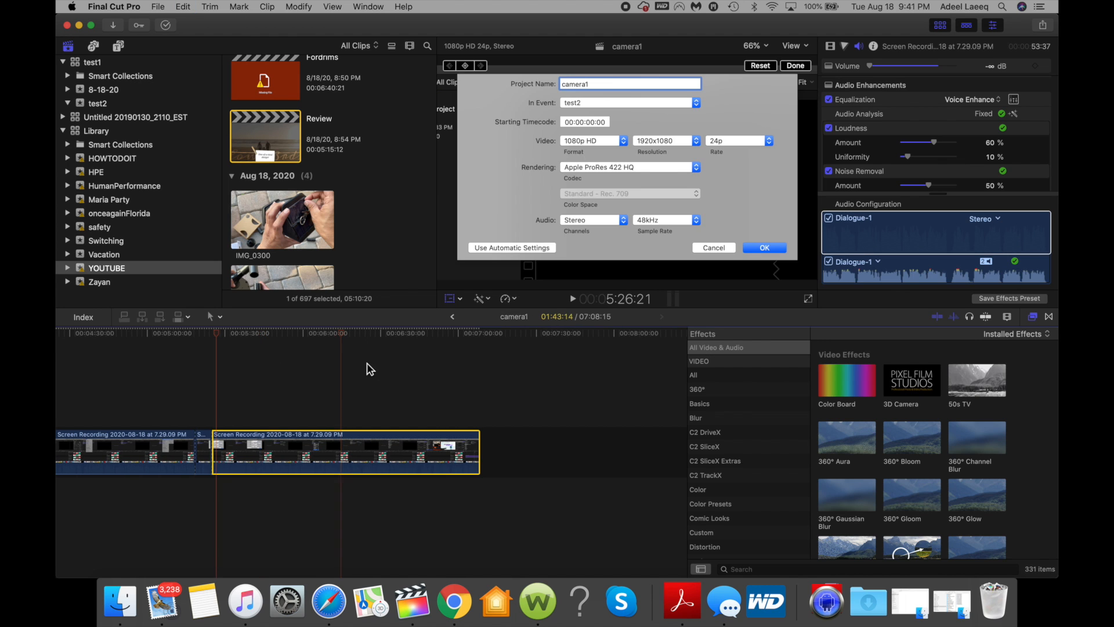
key(super+z)
key(super+z)
key(super+z)
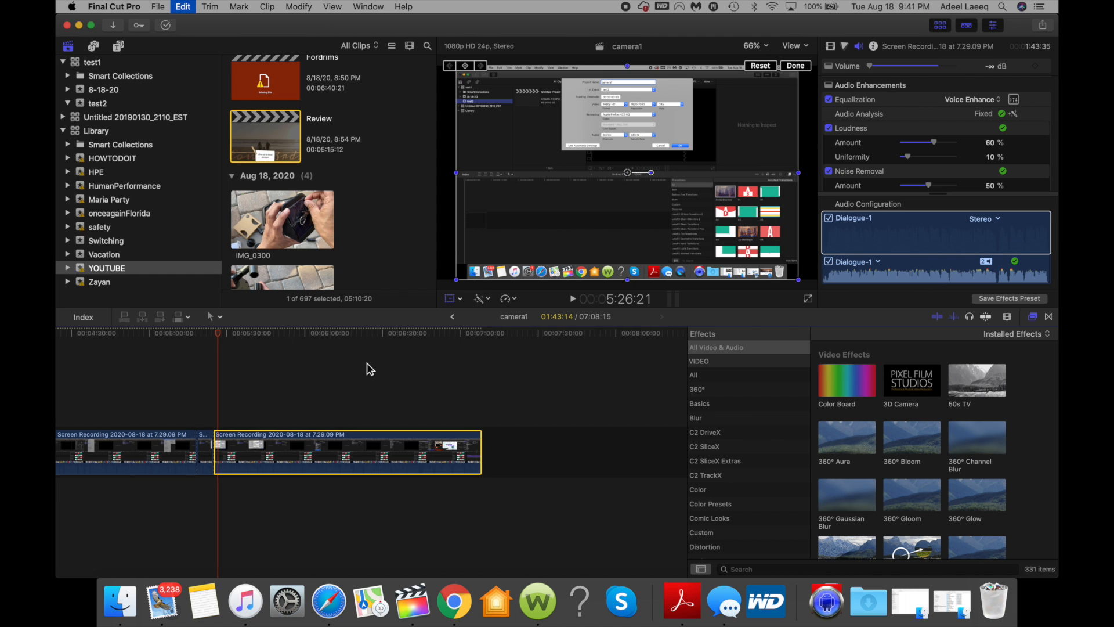
key(super+z)
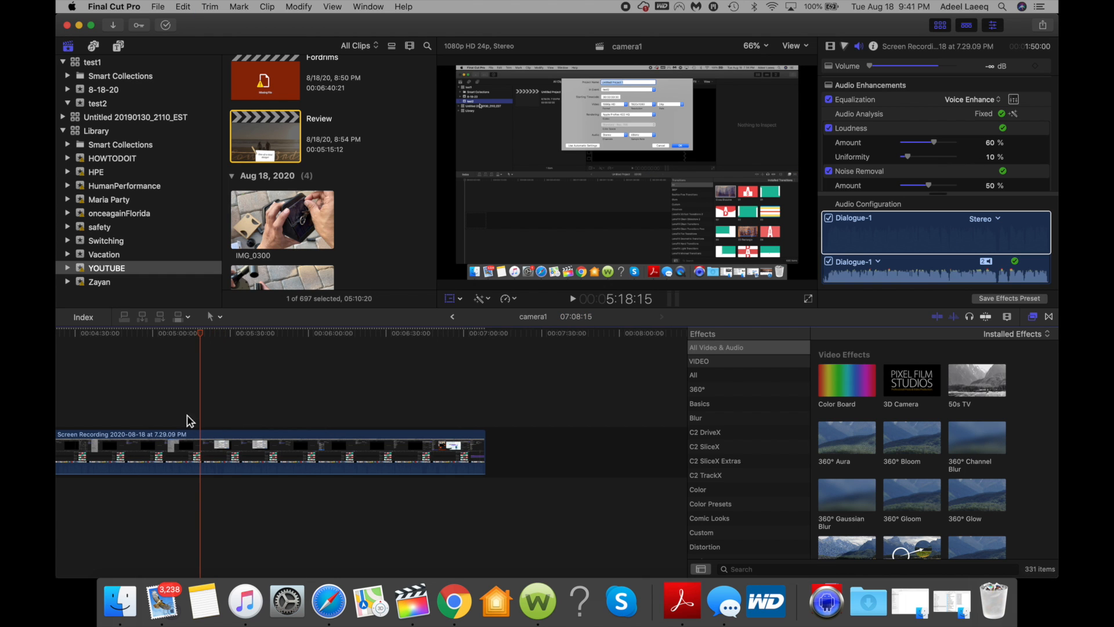
key(h)
drag(179, 405, 458, 390)
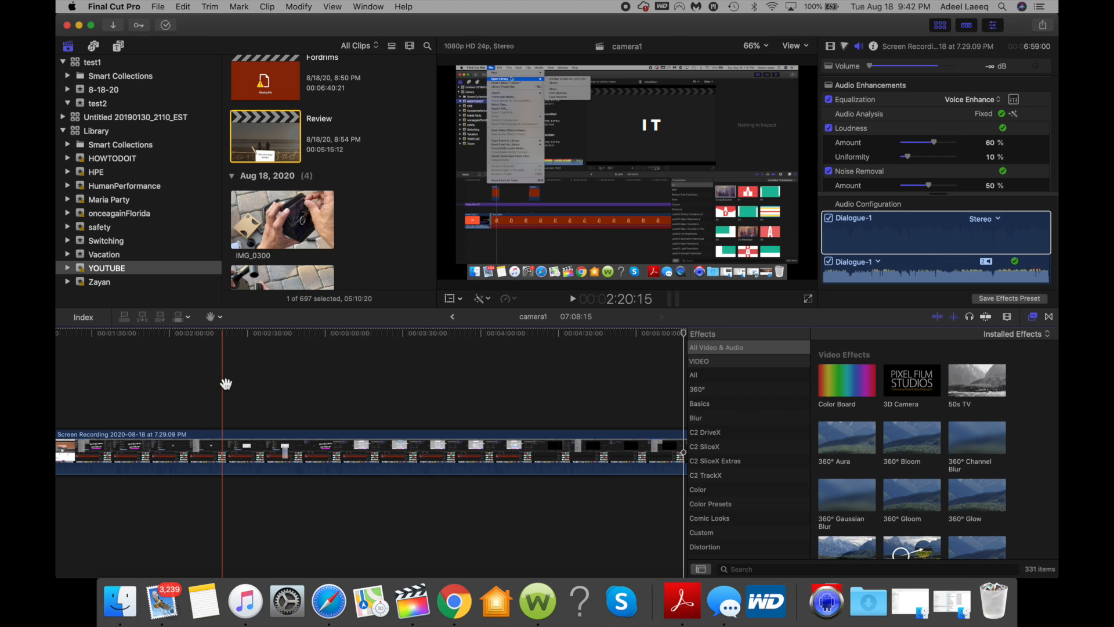
drag(281, 365, 472, 373)
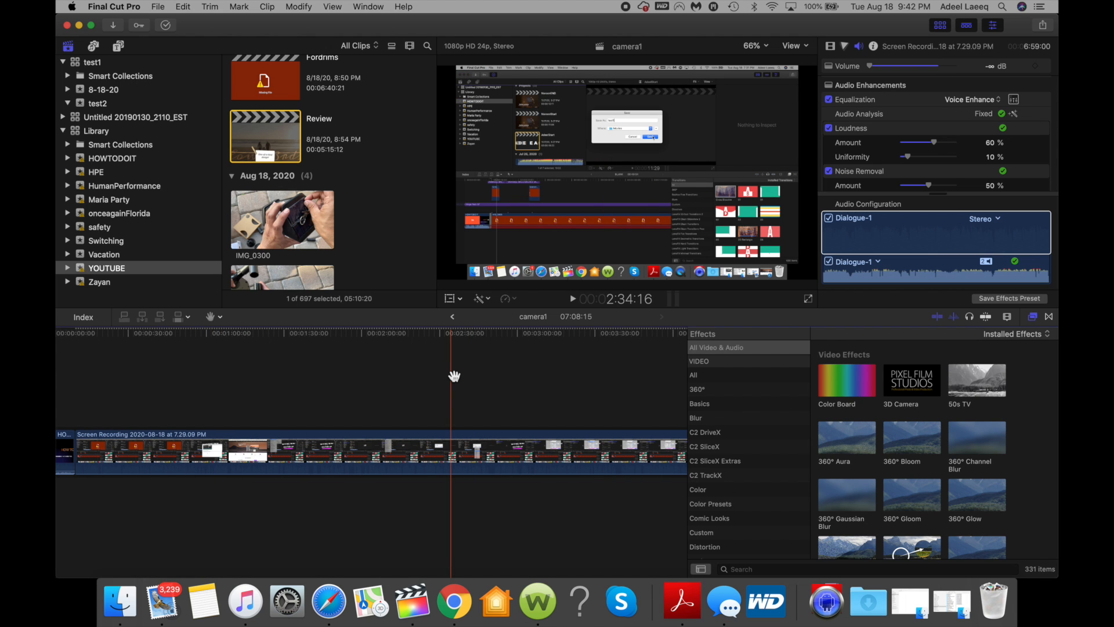
drag(319, 383, 477, 388)
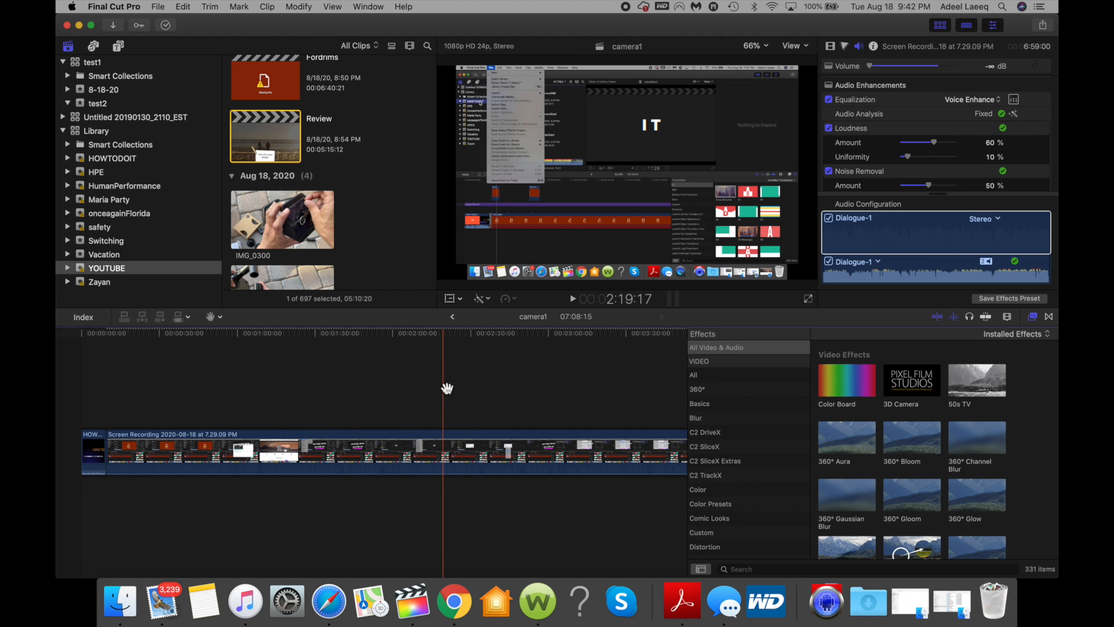
scroll(493, 394, right, 10)
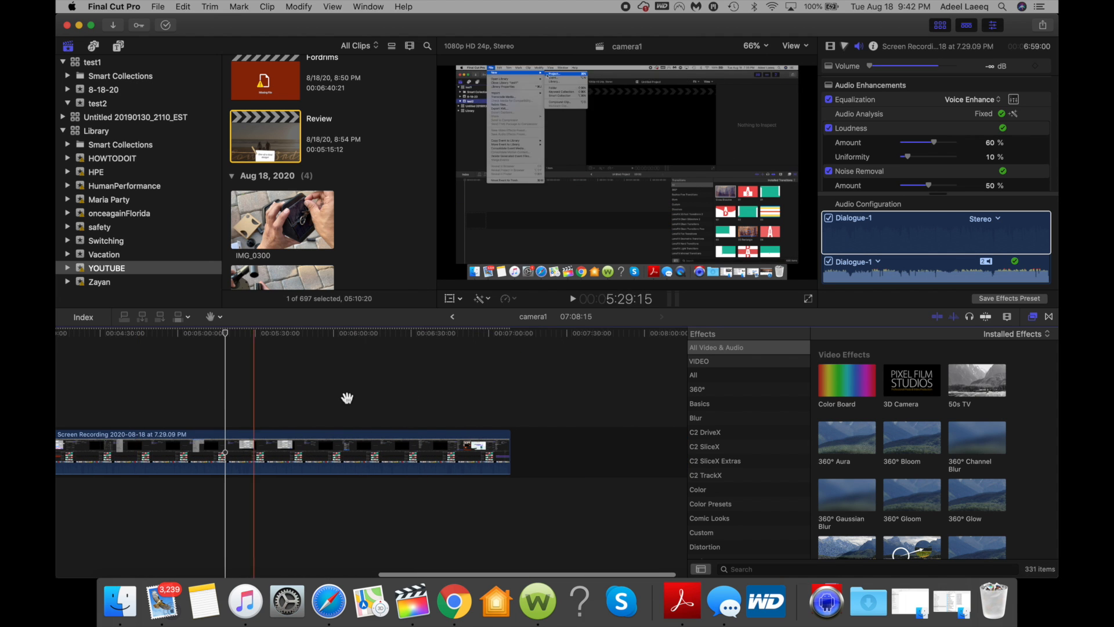
drag(477, 390, 553, 365)
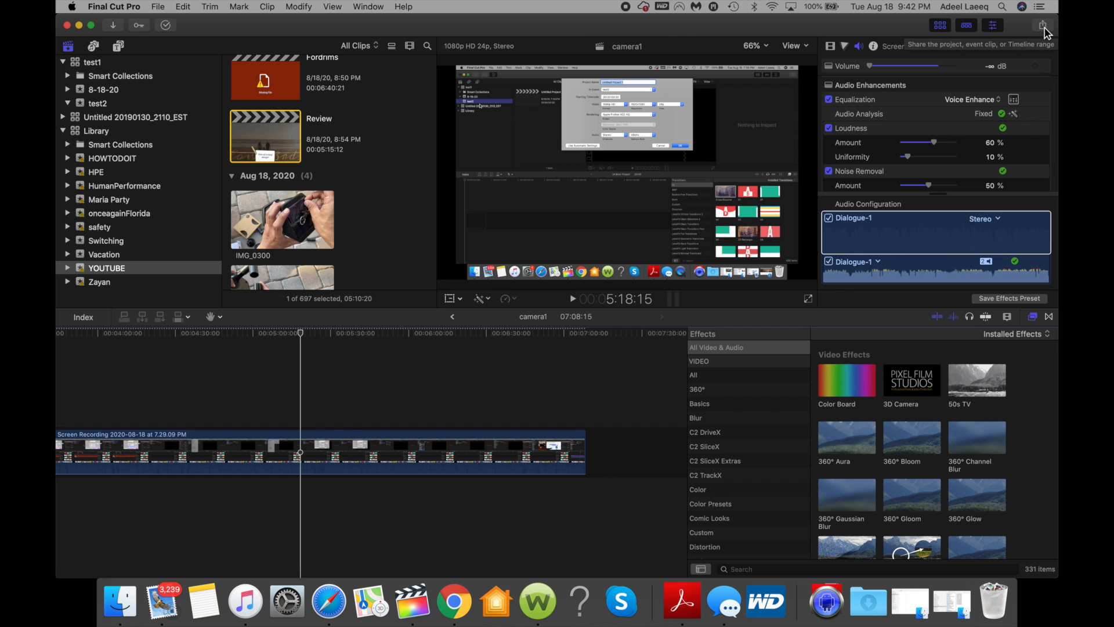
- Open the share destinations settings, view the Export File preset, and close the settings
click(1044, 28)
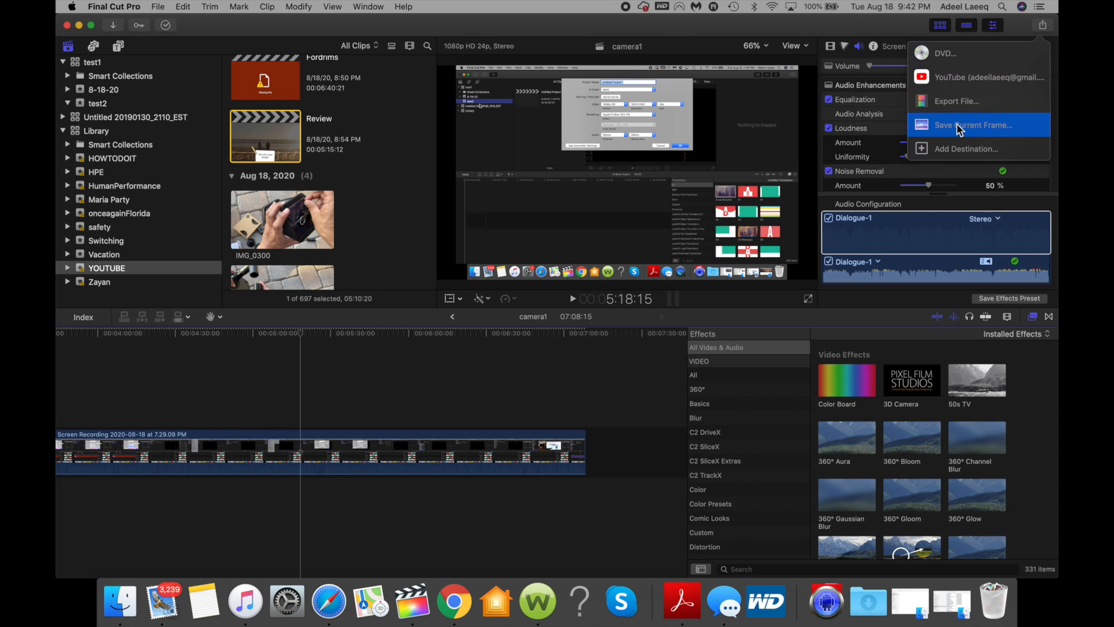
click(944, 152)
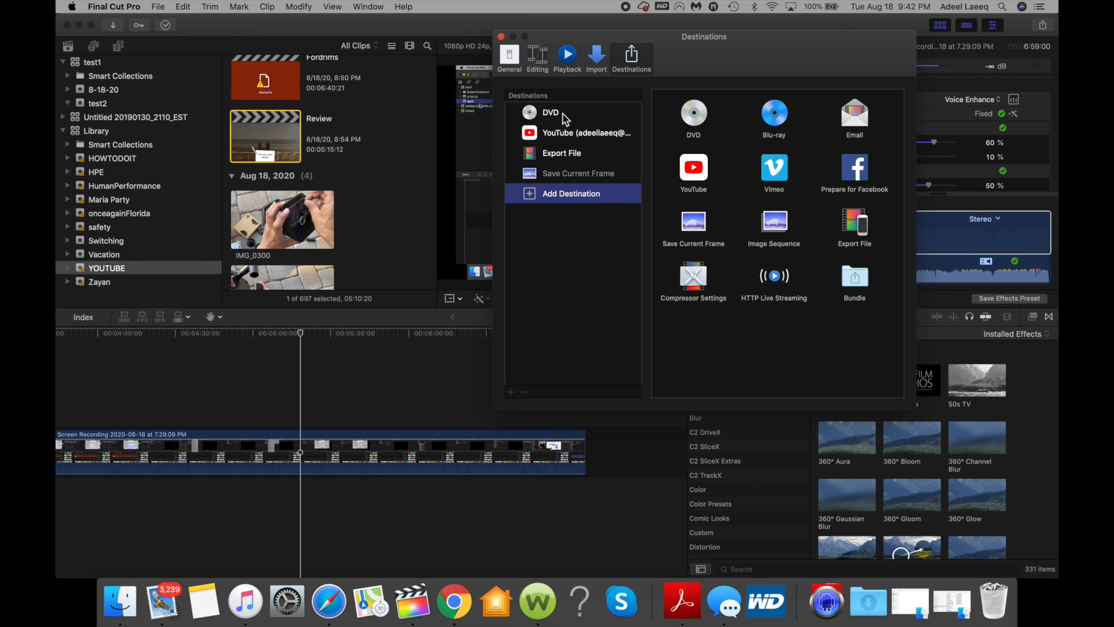
click(562, 155)
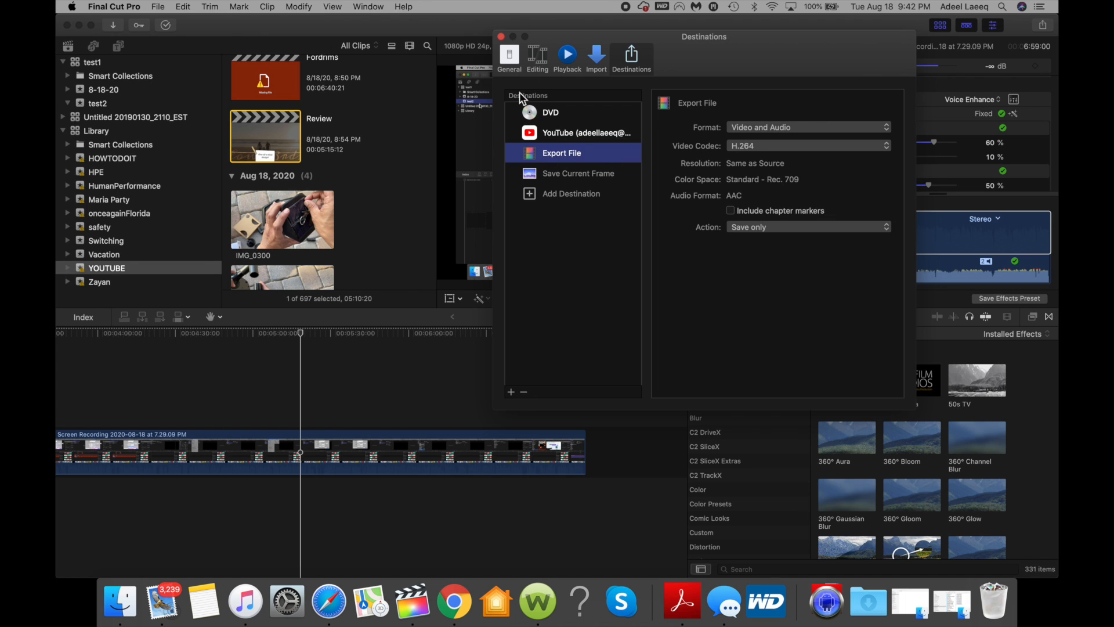
click(501, 37)
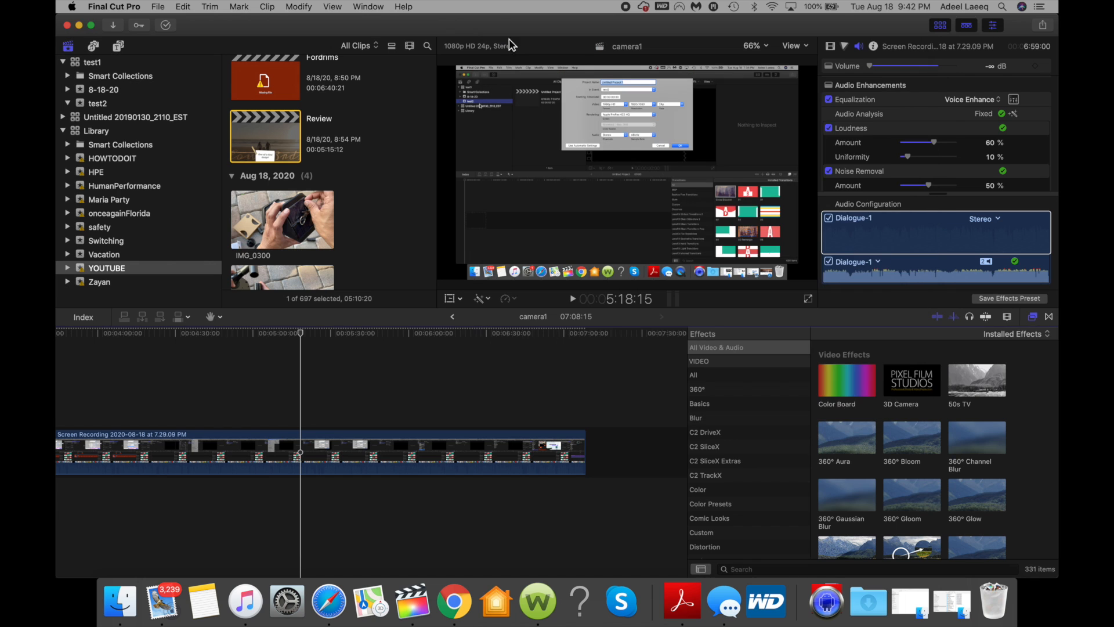
- Start a file export of the project, keeping the H.264 video codec and the Save only action, and view its roles
click(1043, 26)
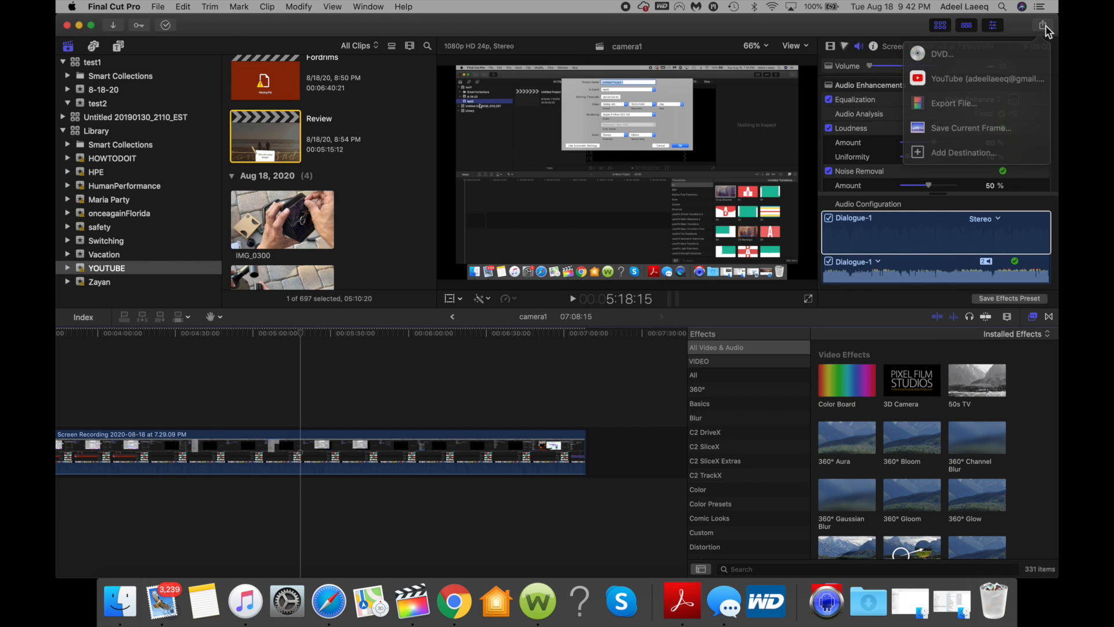
click(960, 104)
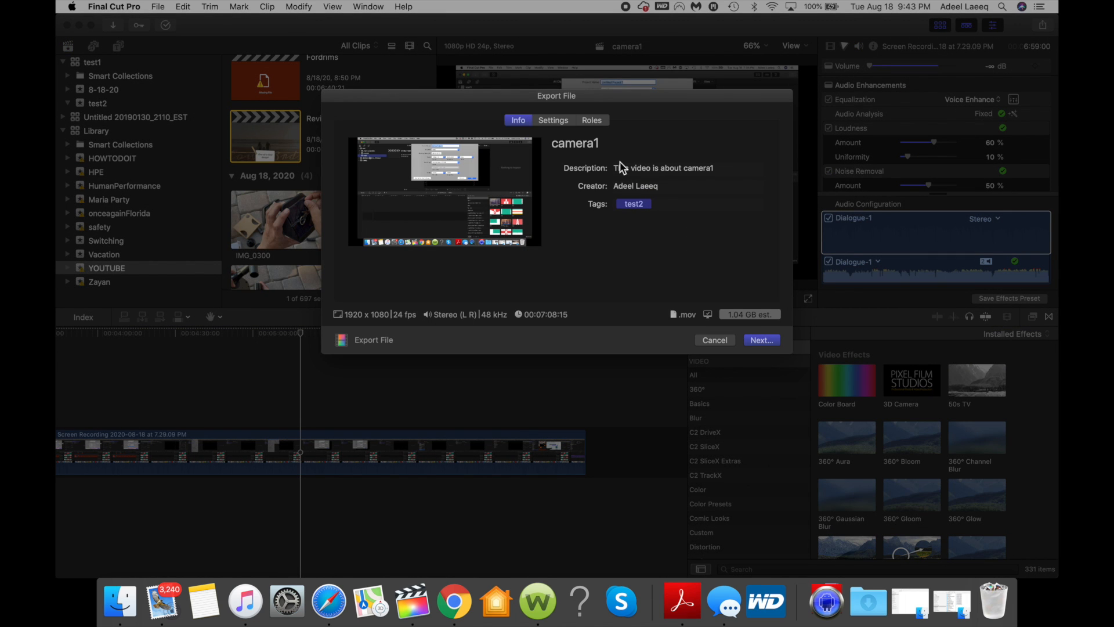
click(553, 122)
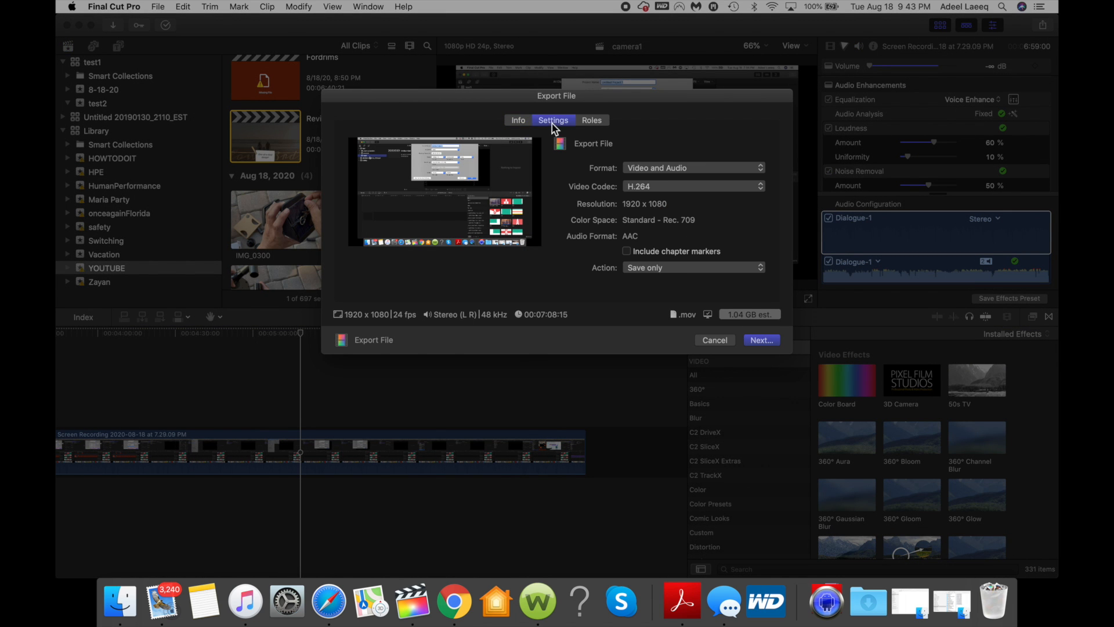
click(646, 190)
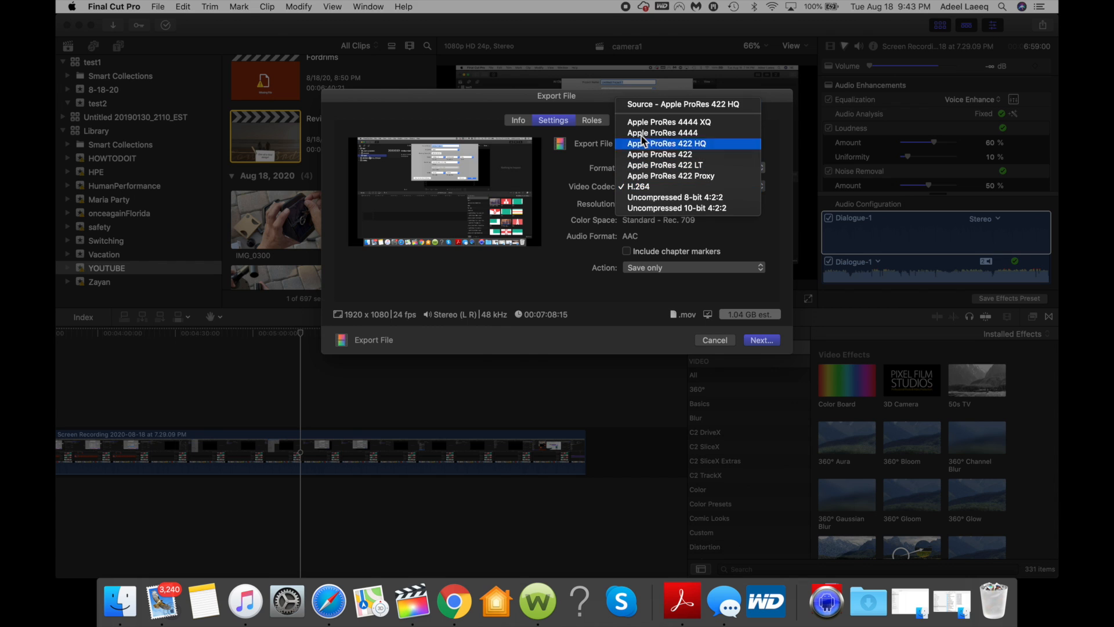
click(656, 184)
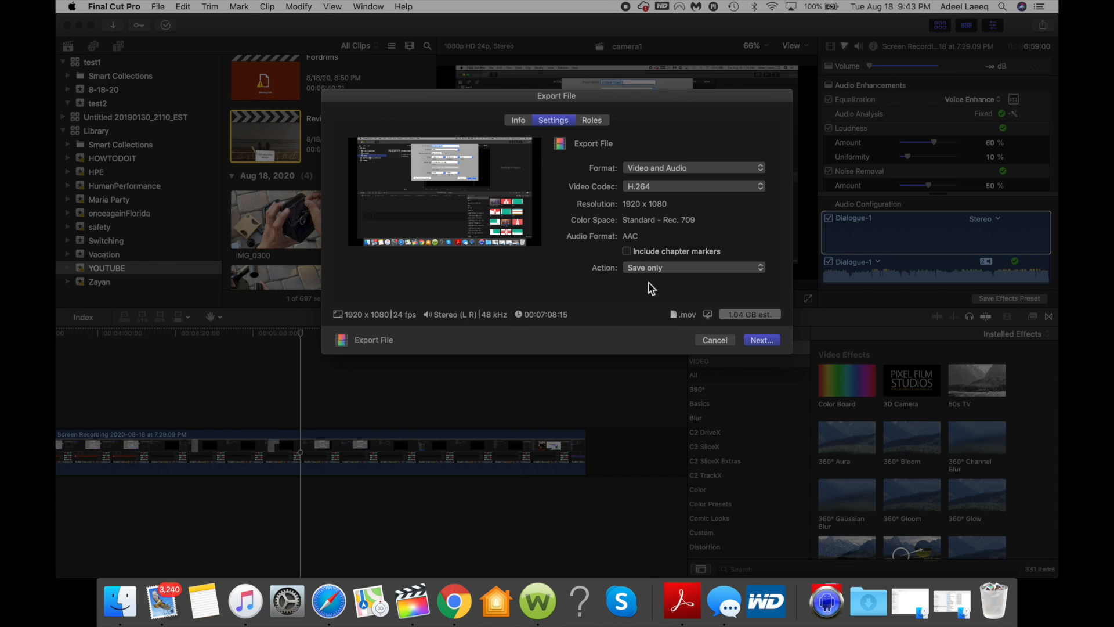
click(640, 269)
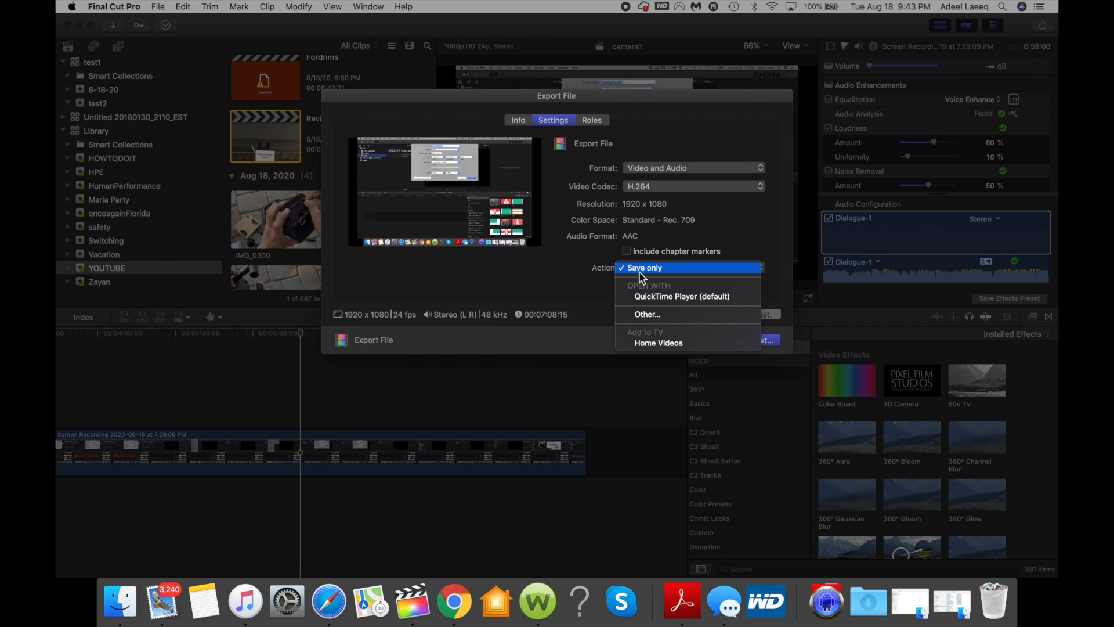
click(561, 271)
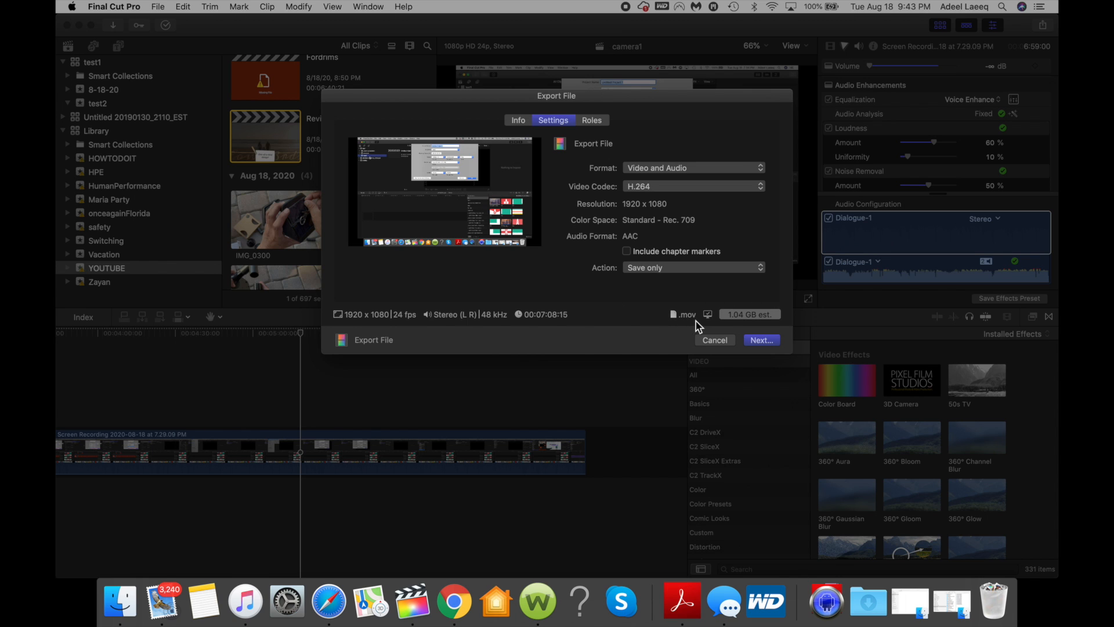
click(590, 123)
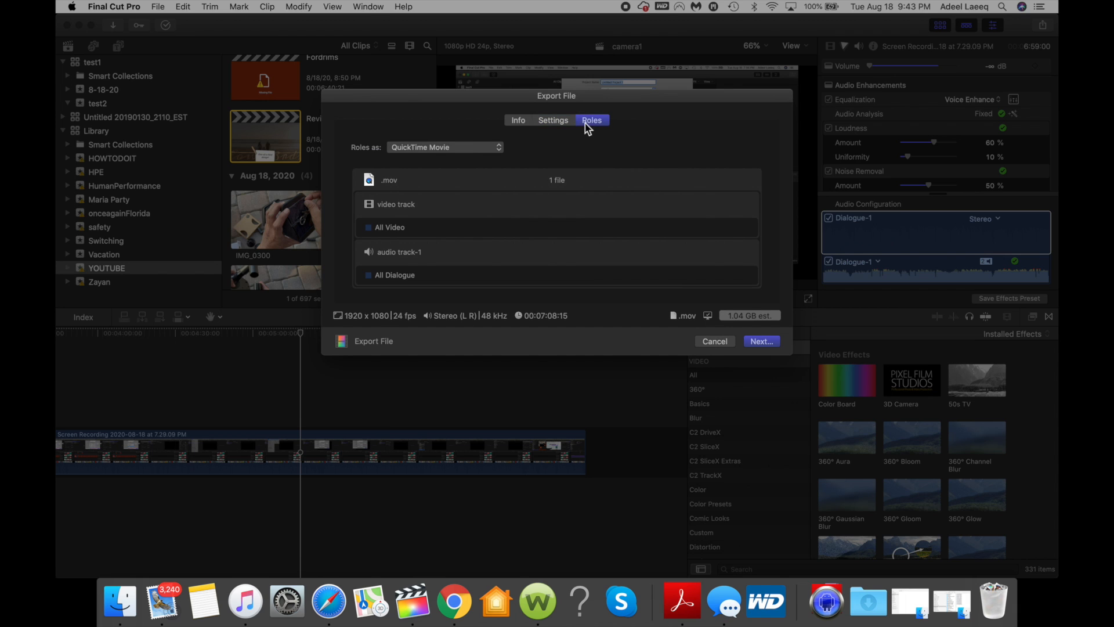
- Title the export test1, clear its creator field, and proceed to choosing the save location
click(519, 121)
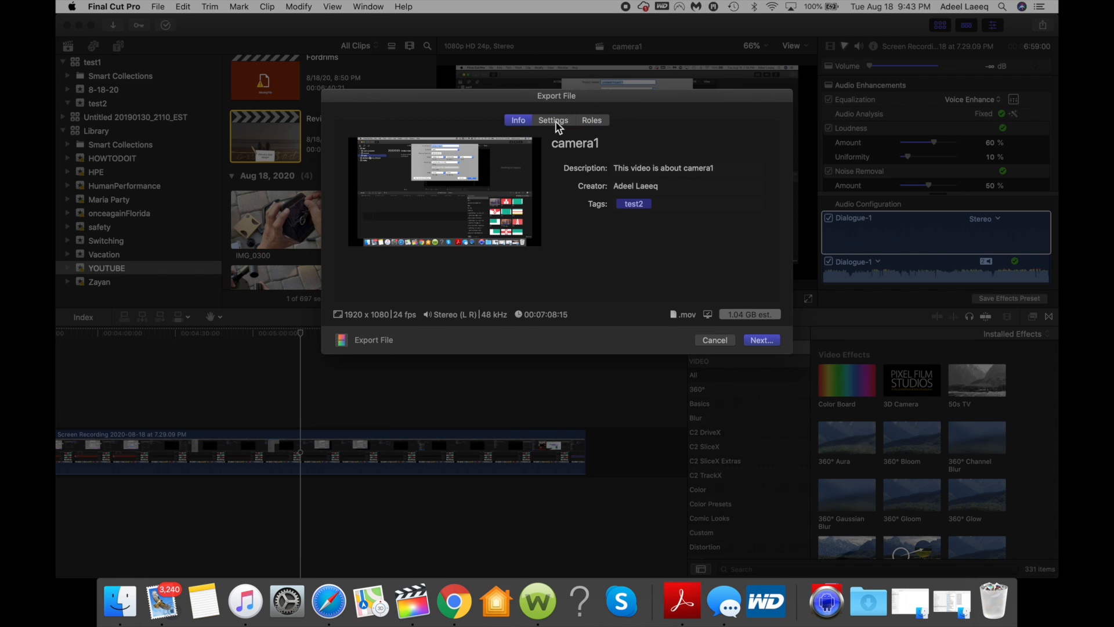
click(614, 145)
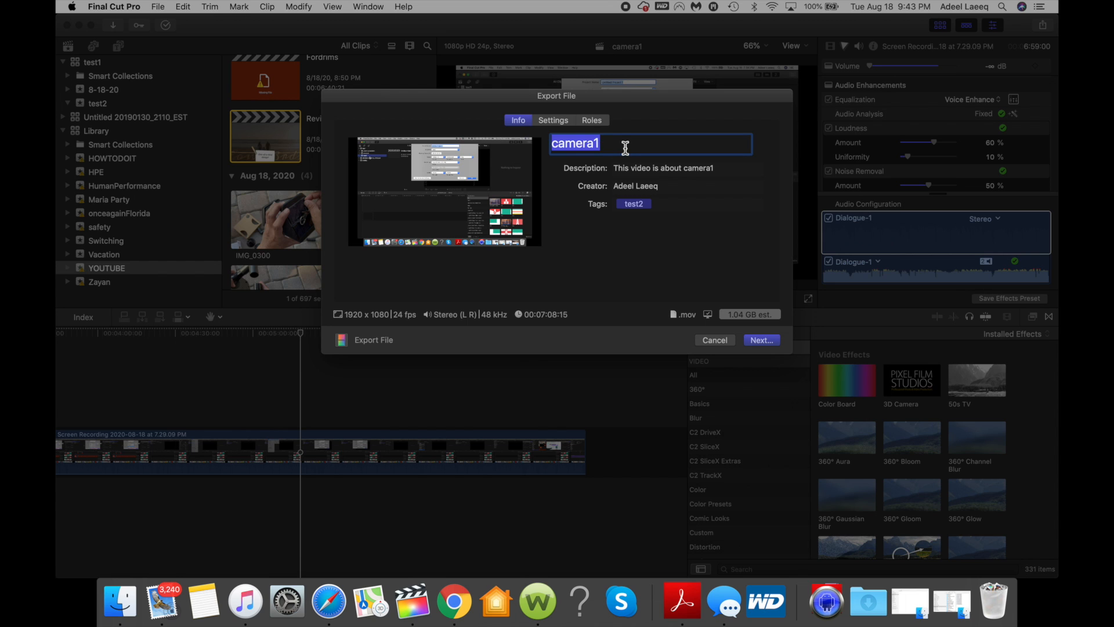
text(test1)
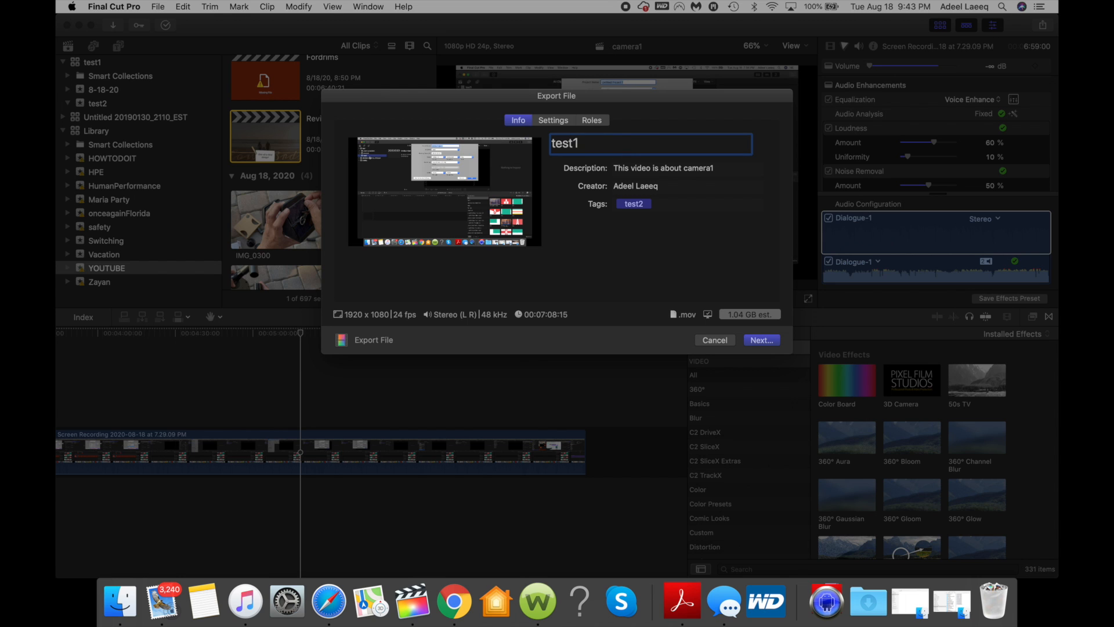
click(655, 185)
key(BackSpace)
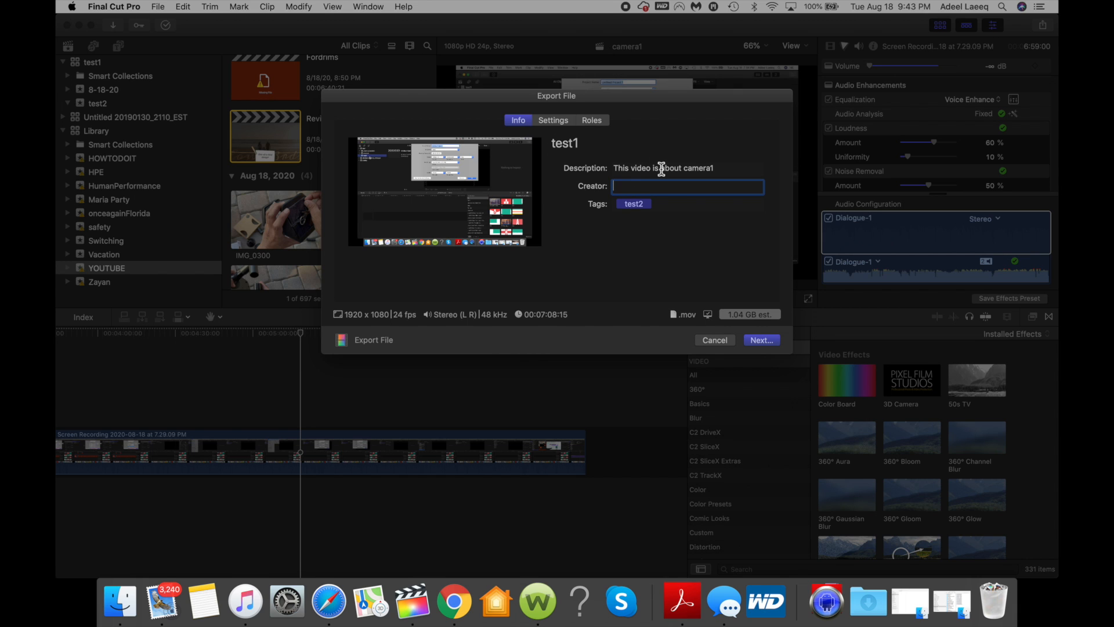
click(762, 340)
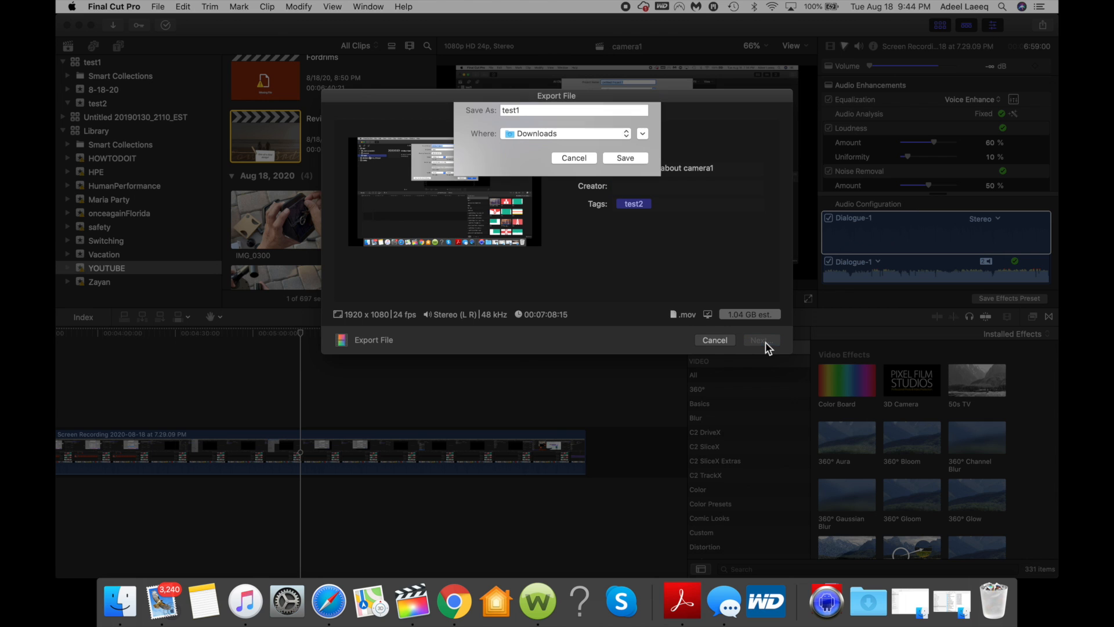
- Keep Downloads as the save location, preview that folder's contents, and save the export as test1
click(627, 142)
click(540, 143)
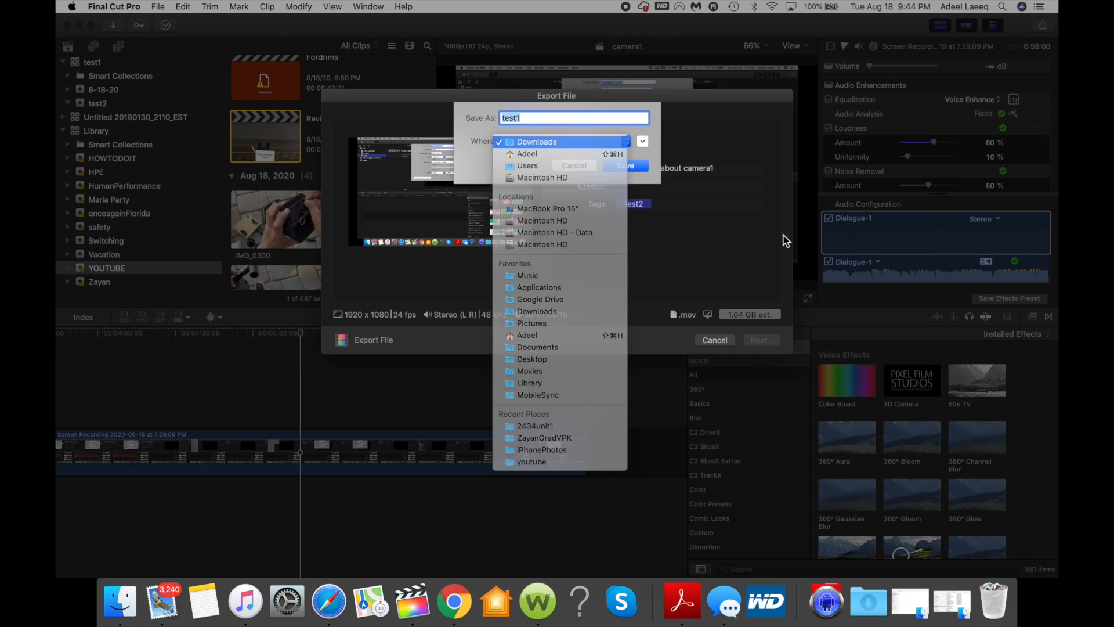
click(869, 601)
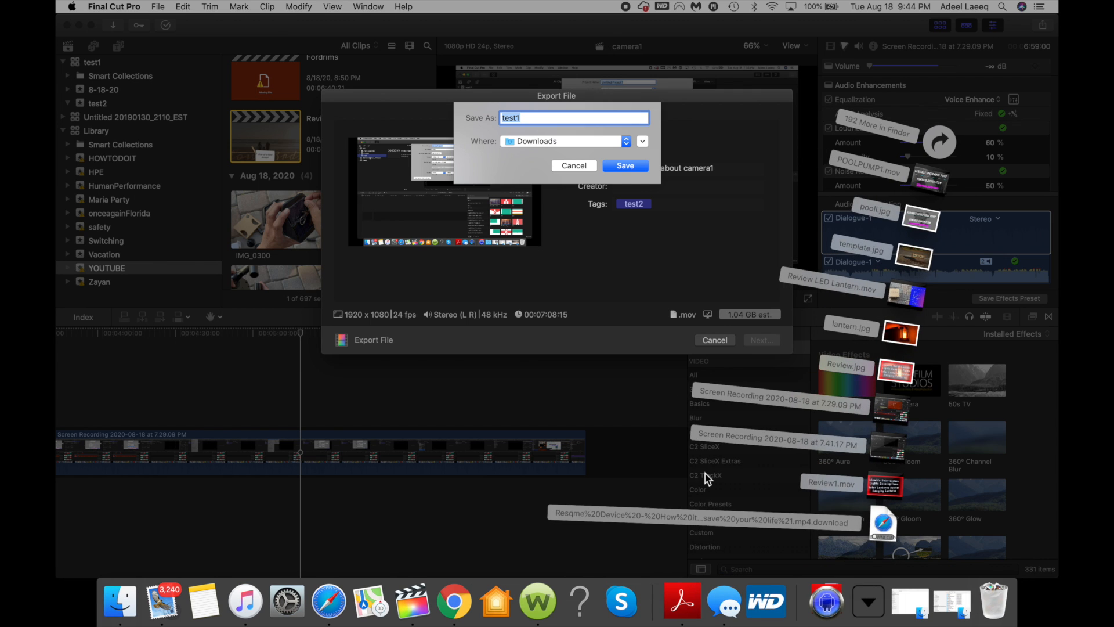
click(605, 282)
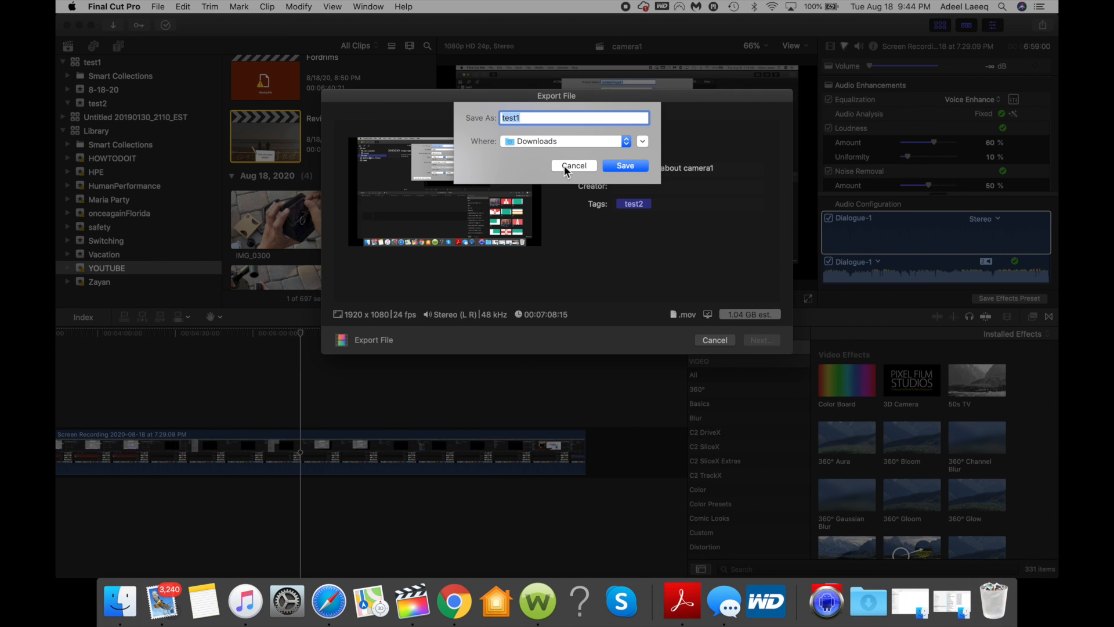
click(622, 166)
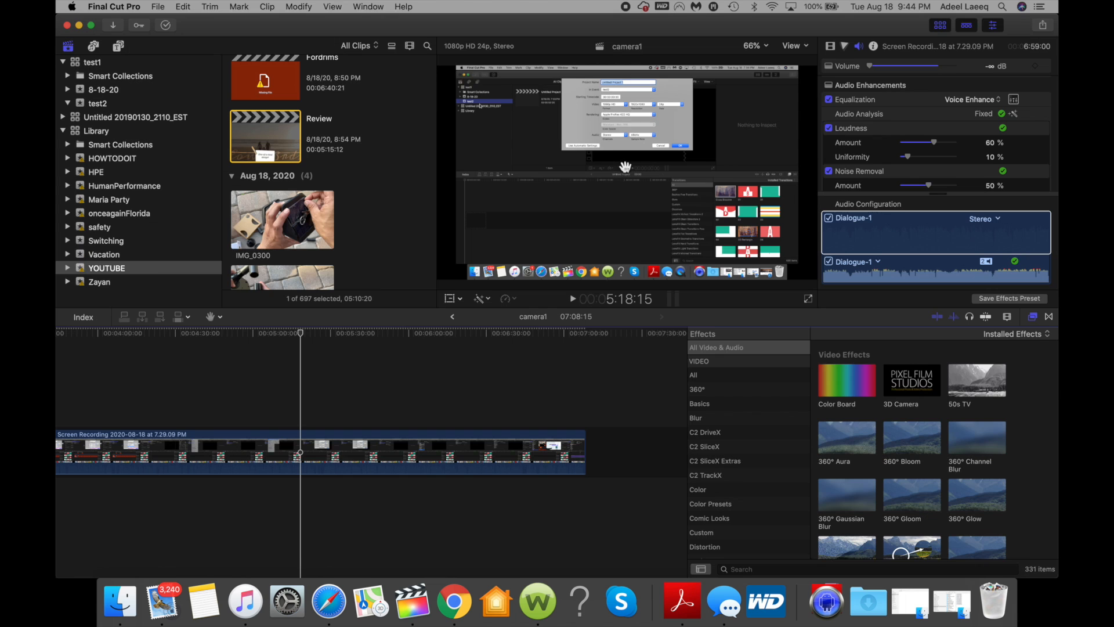
- Examine the test1.mov sharing progress in the background tasks and check the Downloads folder for the exported file
click(166, 26)
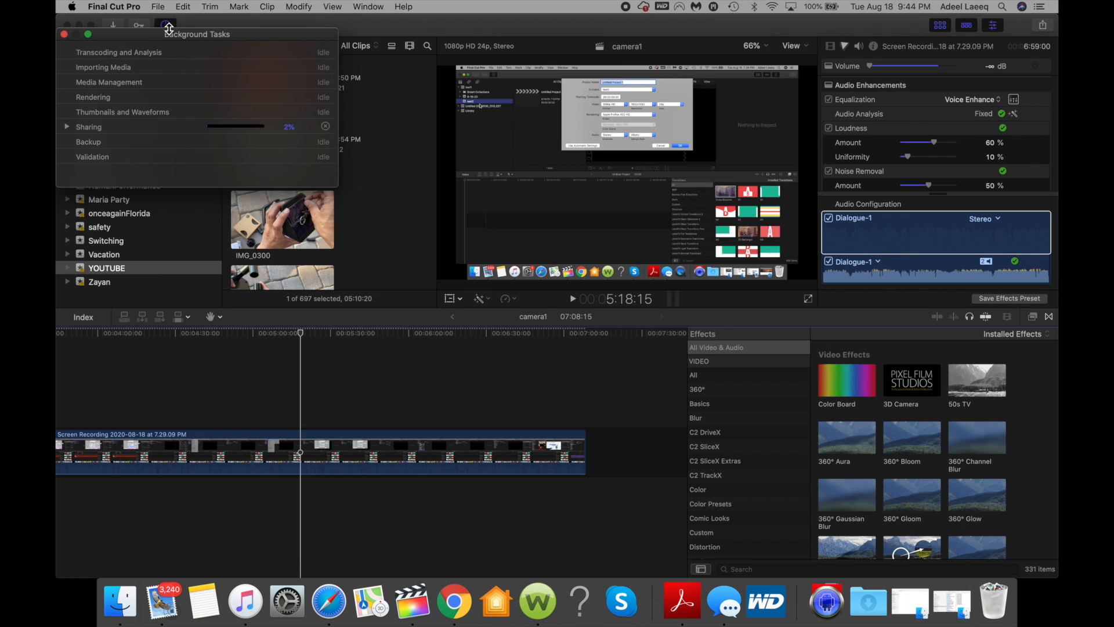
click(67, 127)
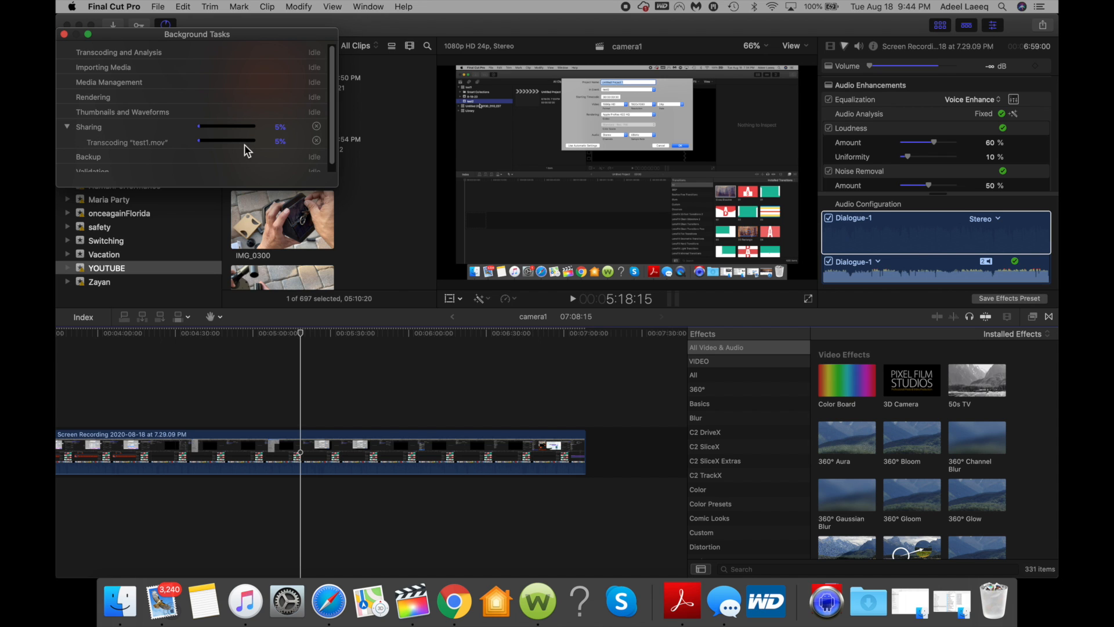
click(68, 127)
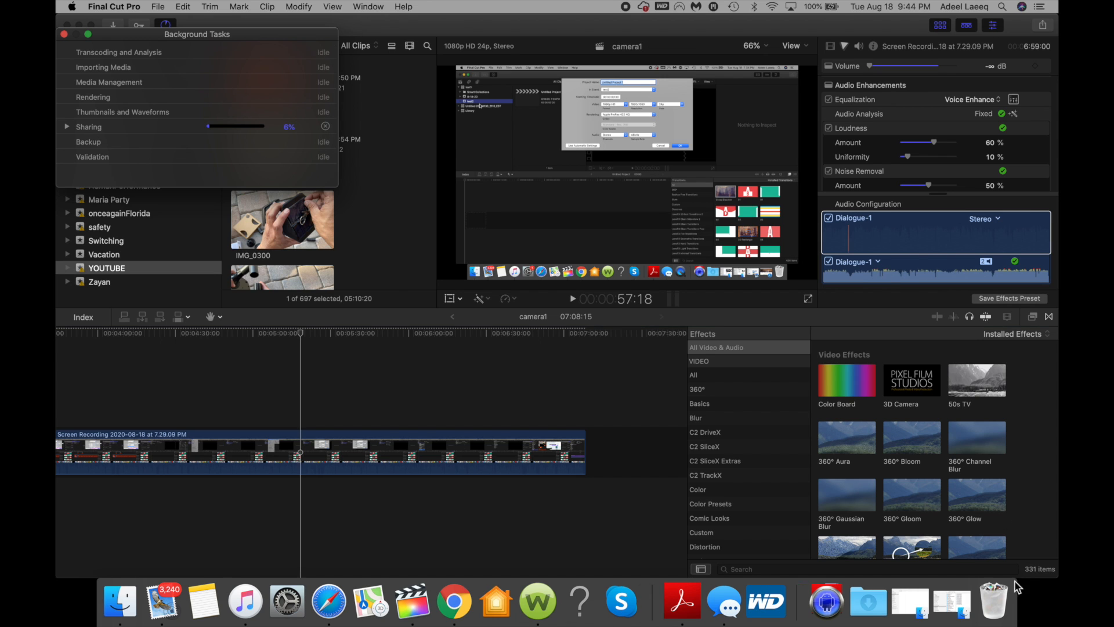
click(882, 604)
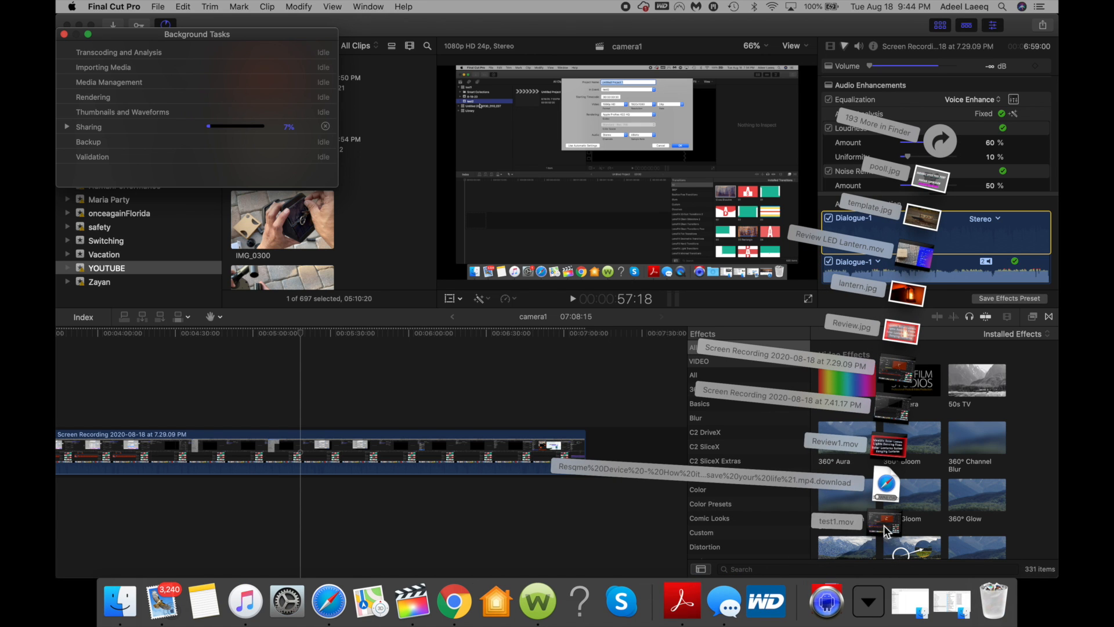
click(353, 145)
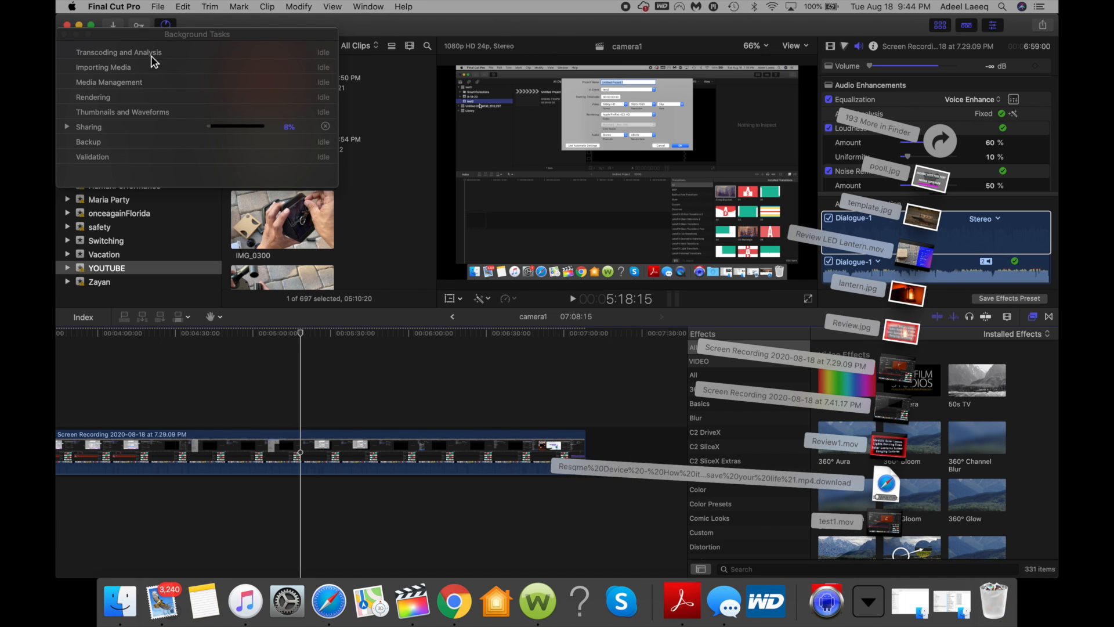
- Cancel the running sharing task and close the Background Tasks window
click(327, 132)
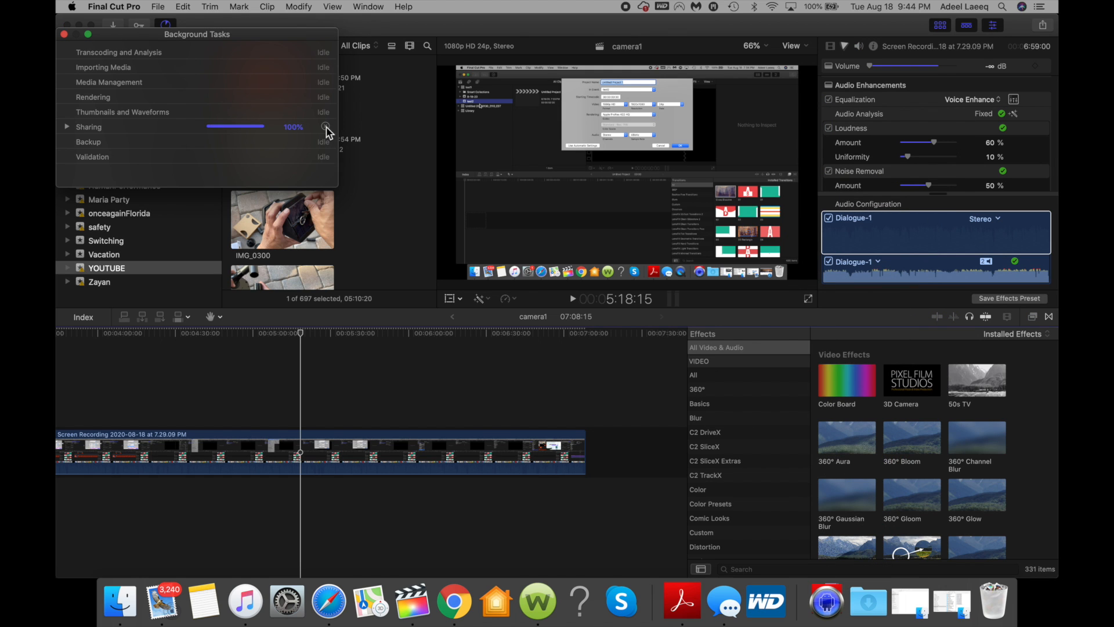
click(326, 127)
click(63, 35)
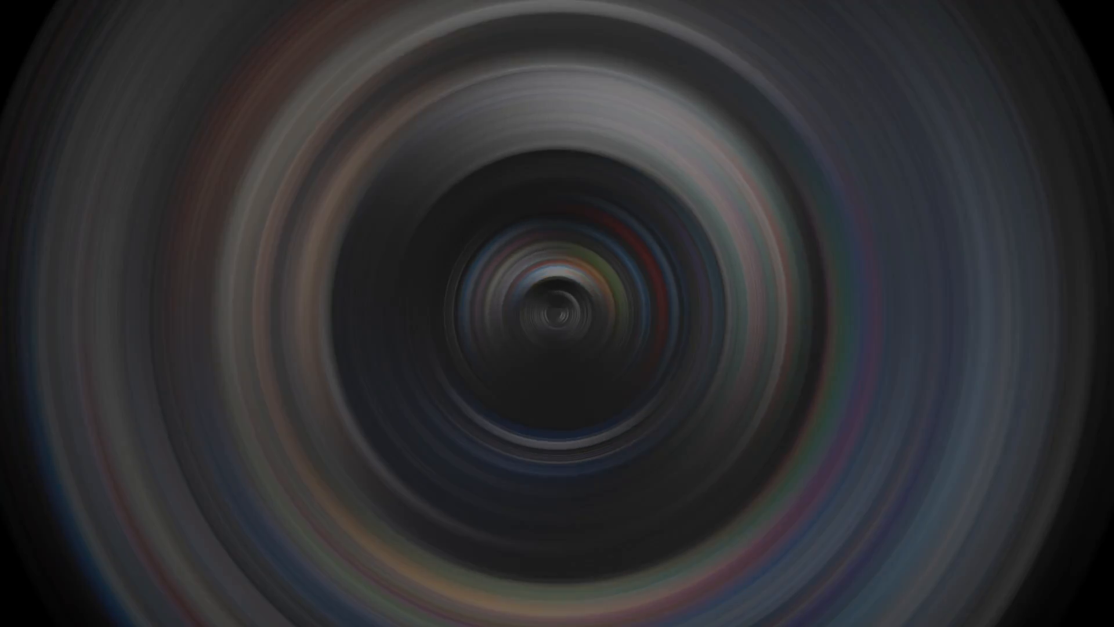